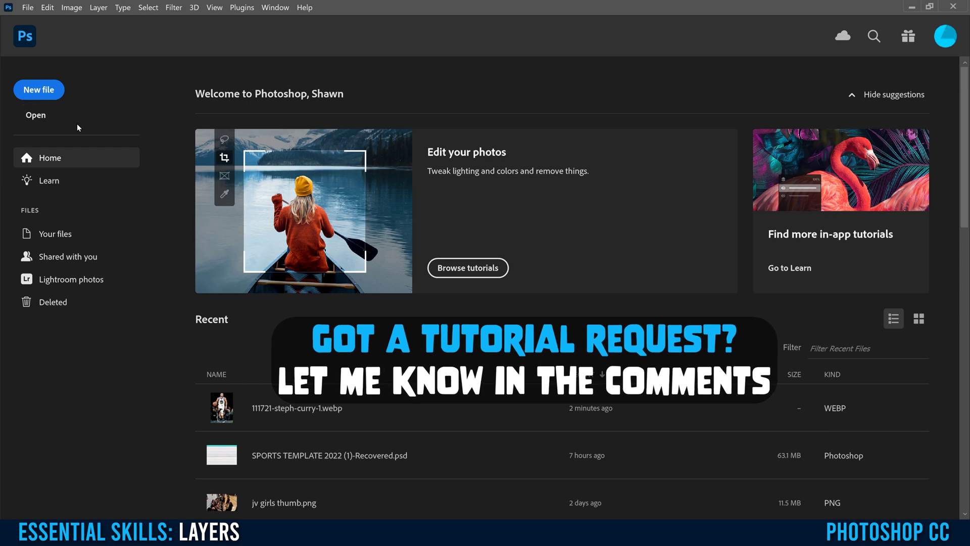
- Create a blank 8.5 x 11 inch document at 300 pixels/inch and open the photo 111721-steph-curry-1.webp in its own tab
left_click(39, 91)
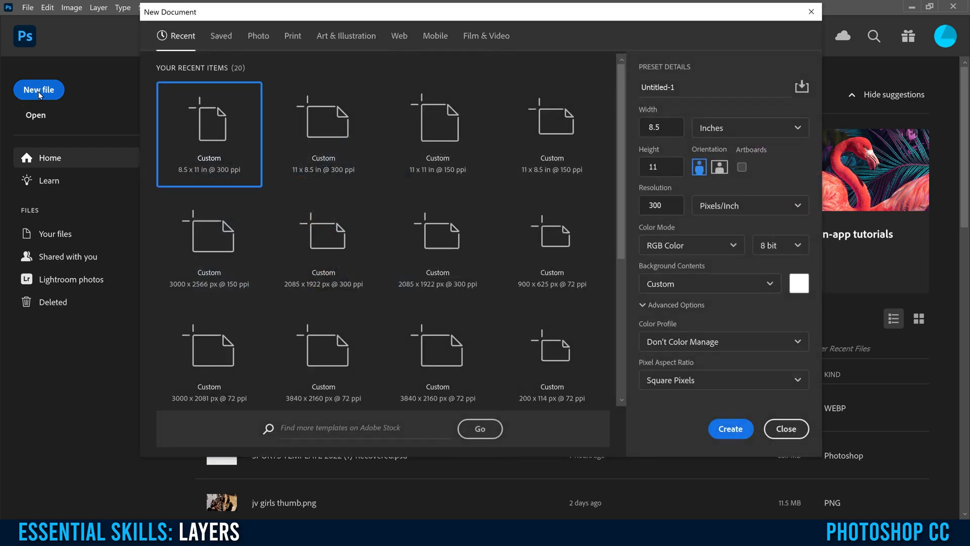
left_click(715, 430)
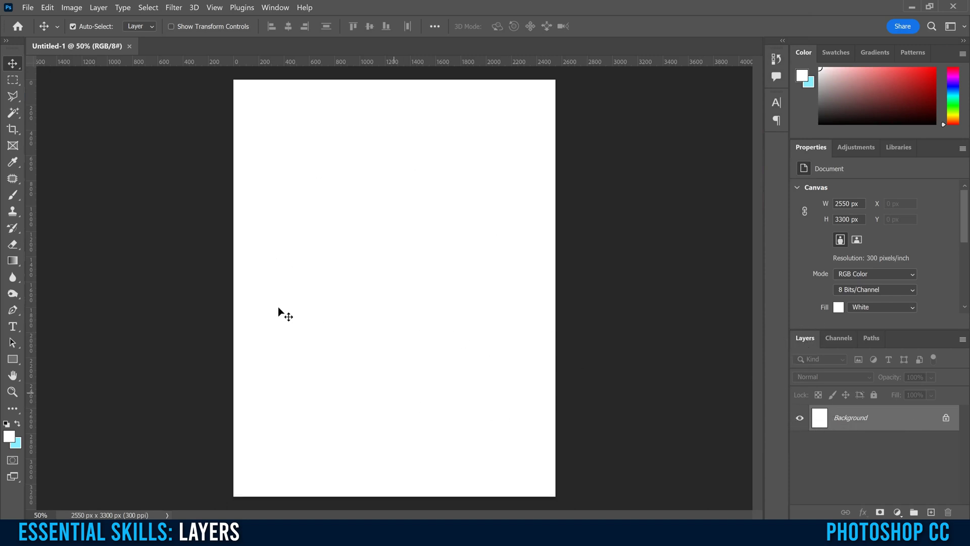
left_click(28, 8)
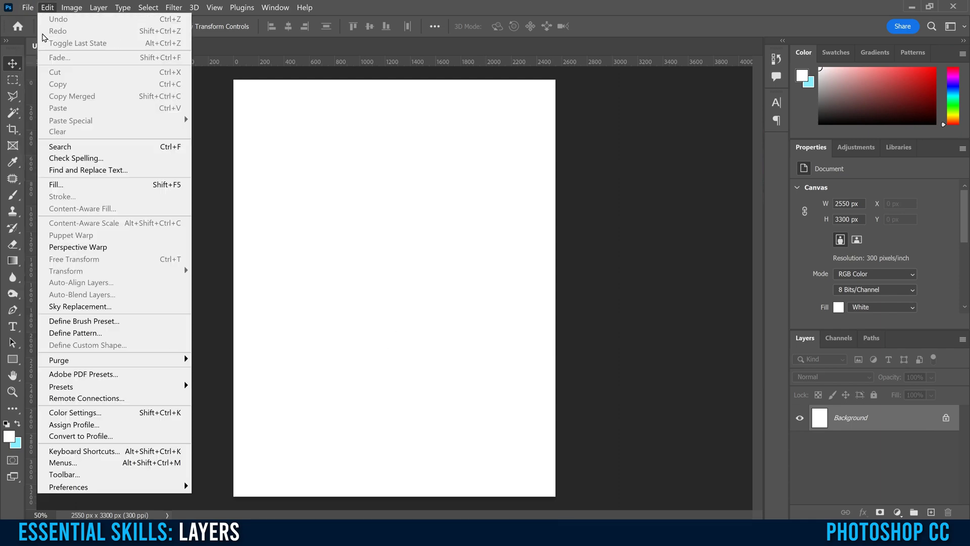
left_click(36, 30)
double_click(230, 98)
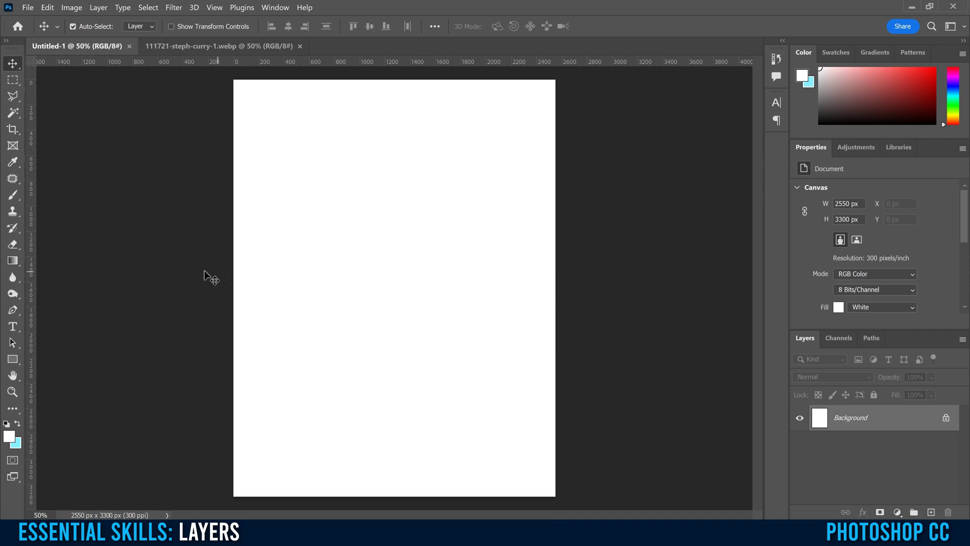
- Copy the whole player photo into Untitled-1 with the Move tool, placing it near the page centre at about X 187, Y 289 px
left_click(212, 44)
left_click(77, 44)
left_click(189, 45)
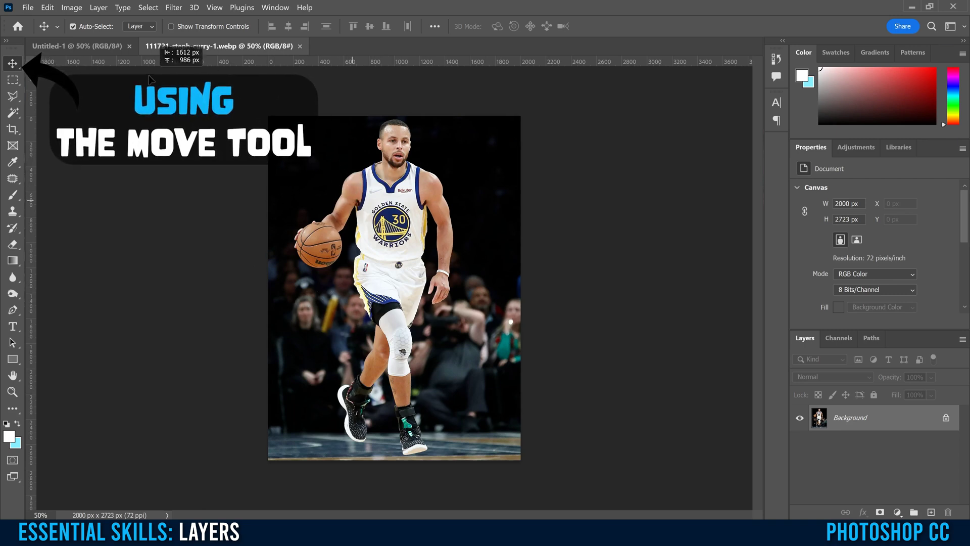
left_click(74, 47)
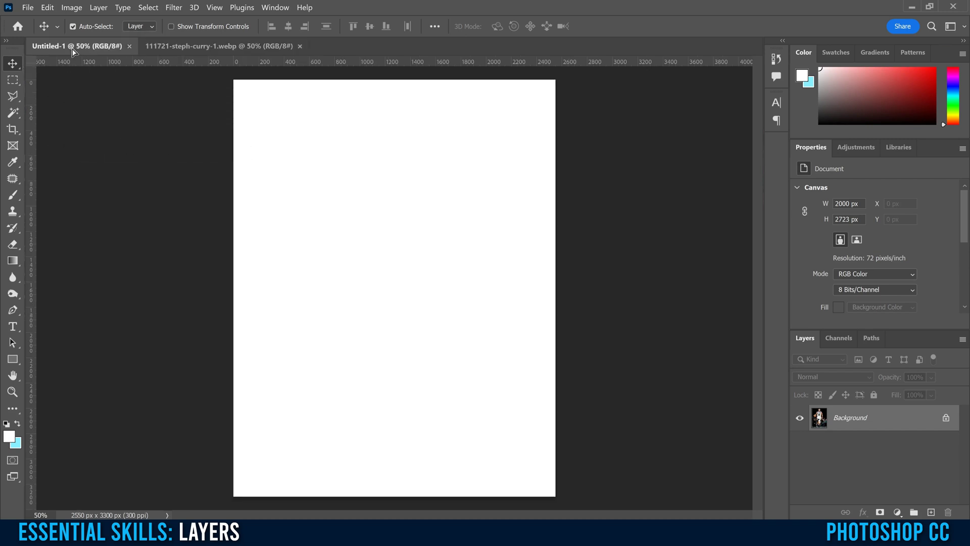
left_click_drag(306, 123, 368, 238)
left_click_drag(387, 158, 398, 210)
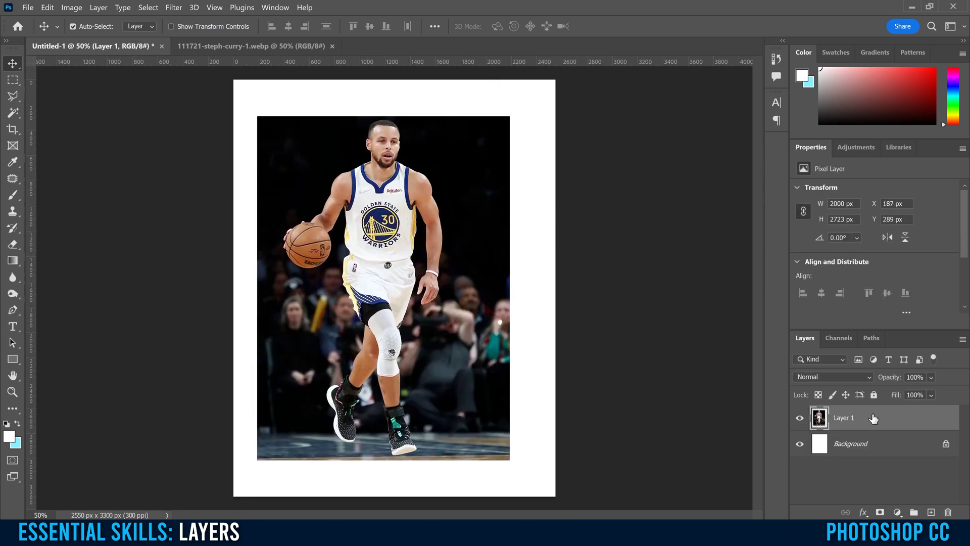
- Rename the new photo layer in Untitled-1 as "steph 1"
double_click(848, 422)
type("steph")
left_click(881, 477)
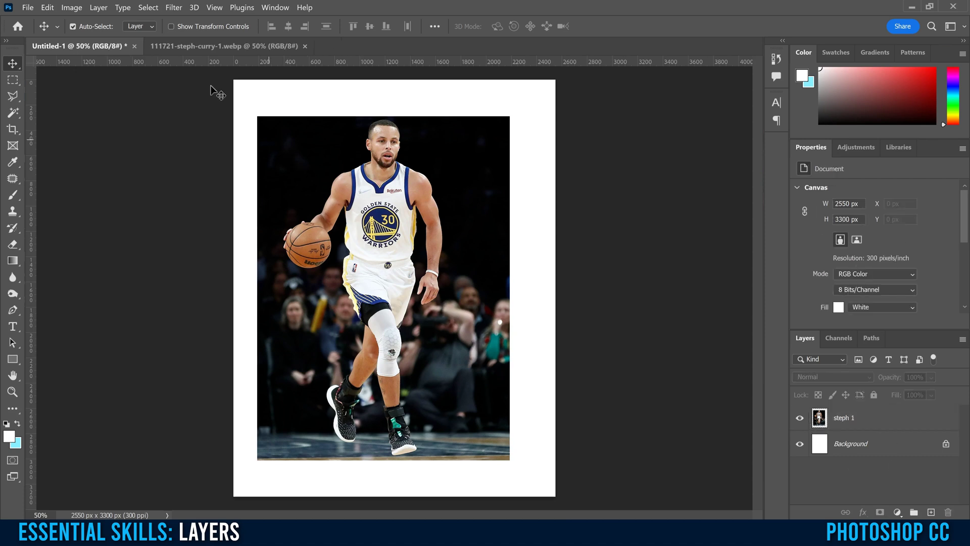
- Select the entire canvas of 111721-steph-curry-1.webp and copy it
left_click(201, 47)
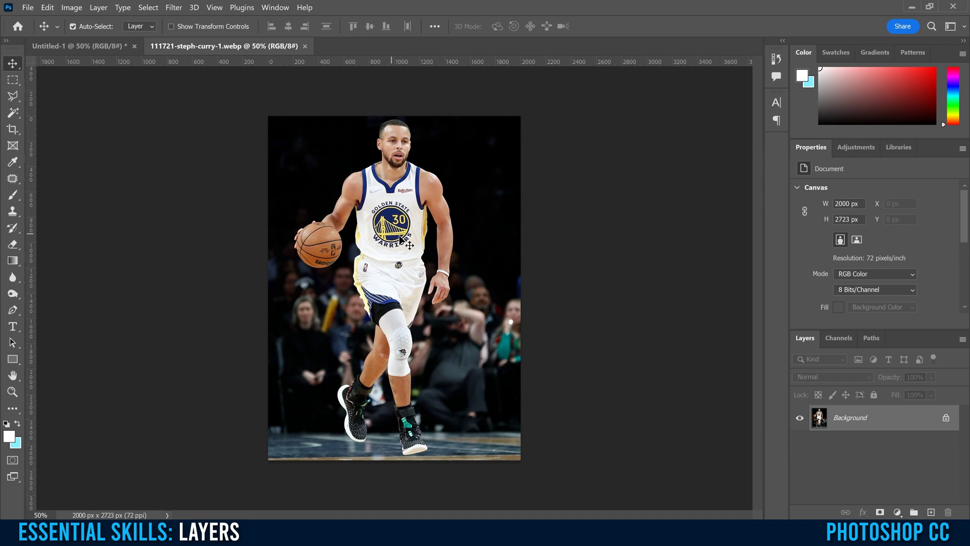
left_click(147, 8)
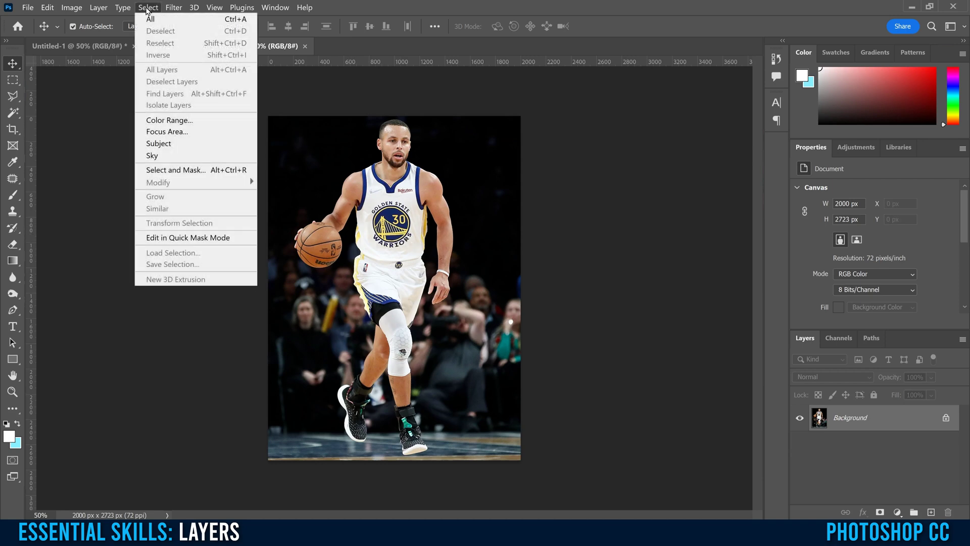
left_click(150, 19)
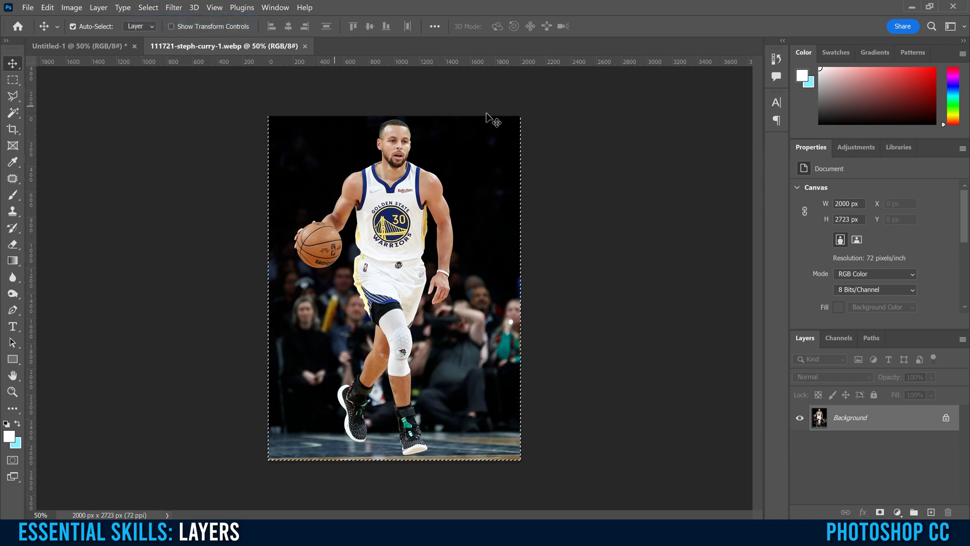
left_click(47, 7)
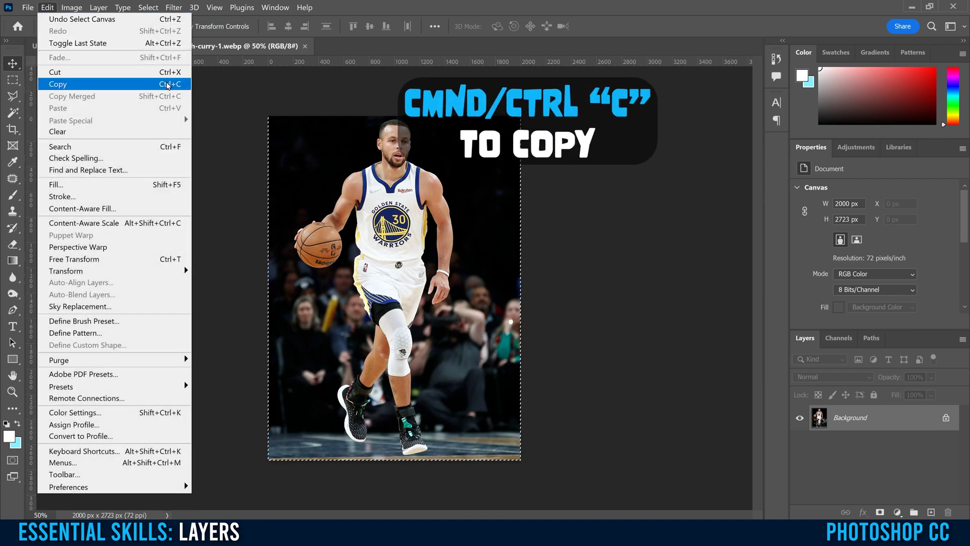
left_click(58, 84)
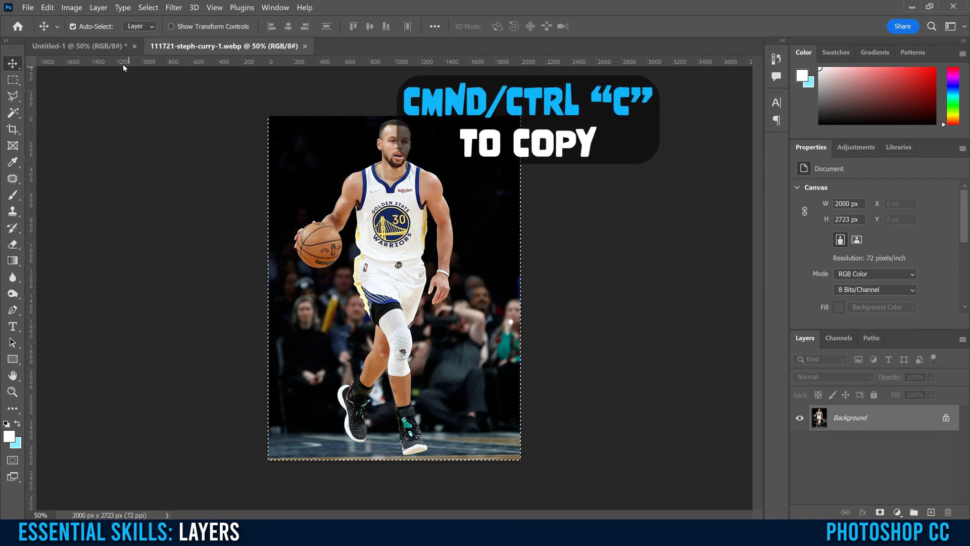
- Paste the copied photo into Untitled-1 and offset it down and right of steph 1, to about X 401, Y 622 px
left_click(88, 45)
key("ctrl+v")
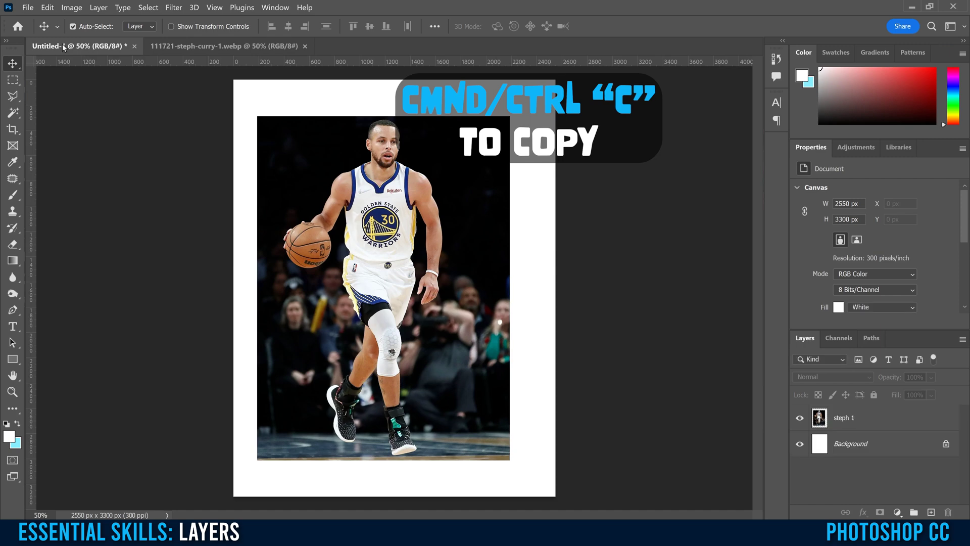
left_click(46, 8)
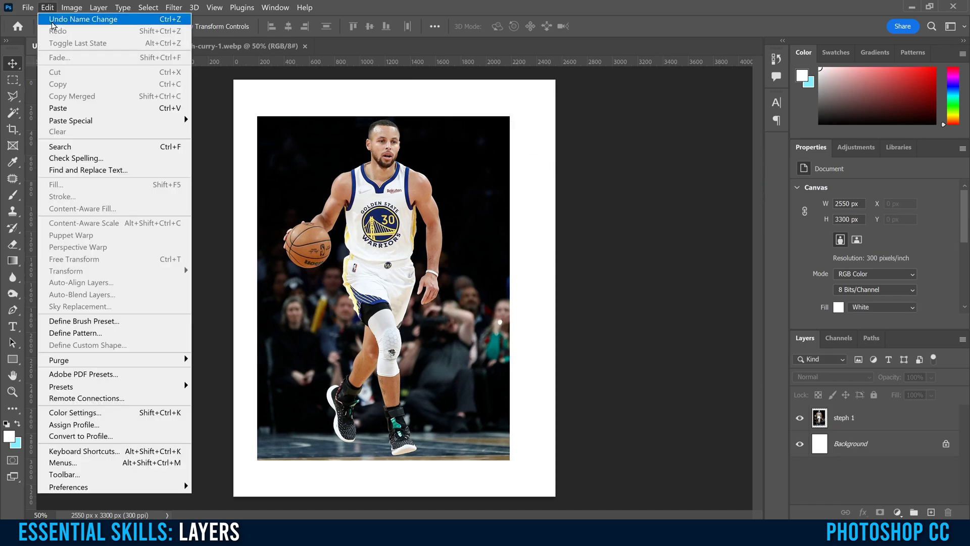
left_click(70, 108)
left_click_drag(348, 257, 404, 323)
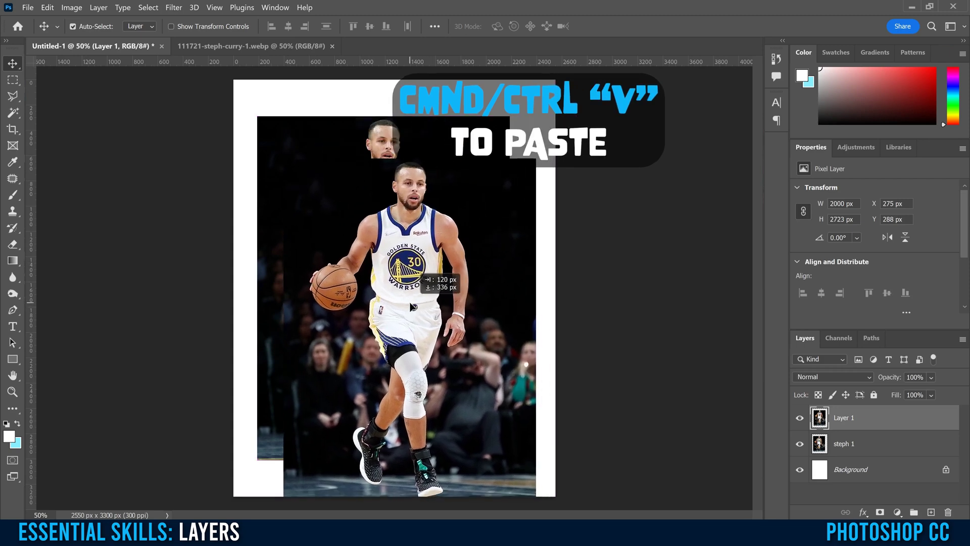
- Rename the pasted photo layer as "steph 2"
double_click(843, 419)
type("steph 2")
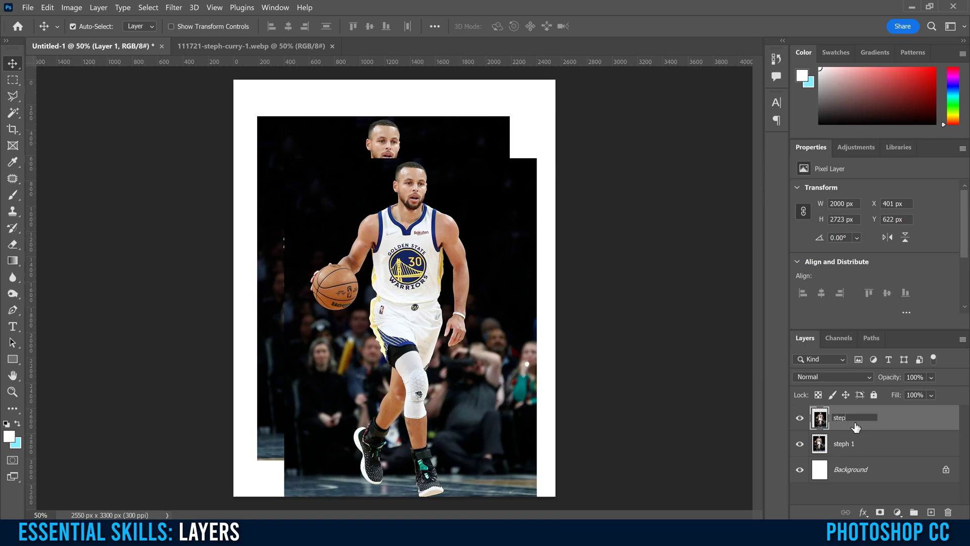
key("Return")
- Isolate the player in 111721-steph-curry-1.webp using Select Subject and hide the background with a layer mask
left_click(311, 47)
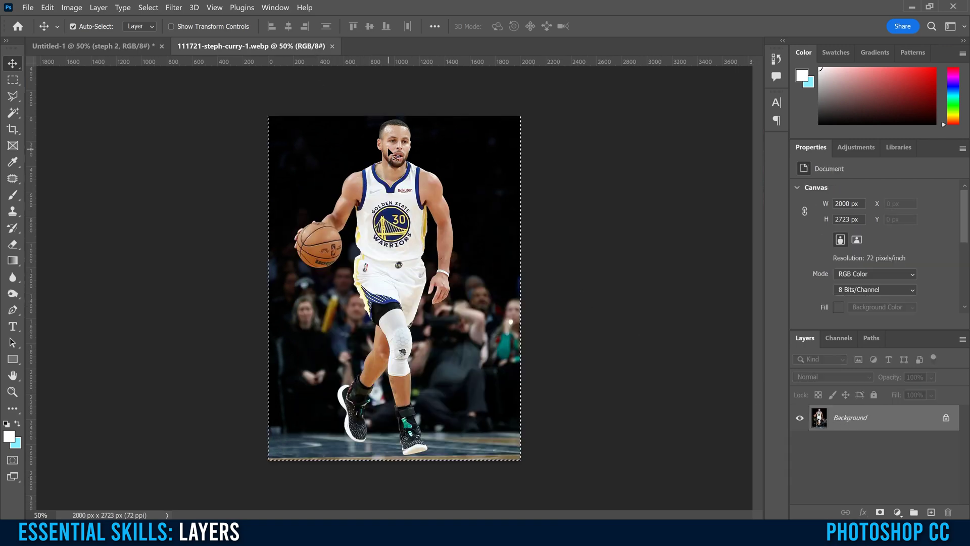
key("ctrl+d")
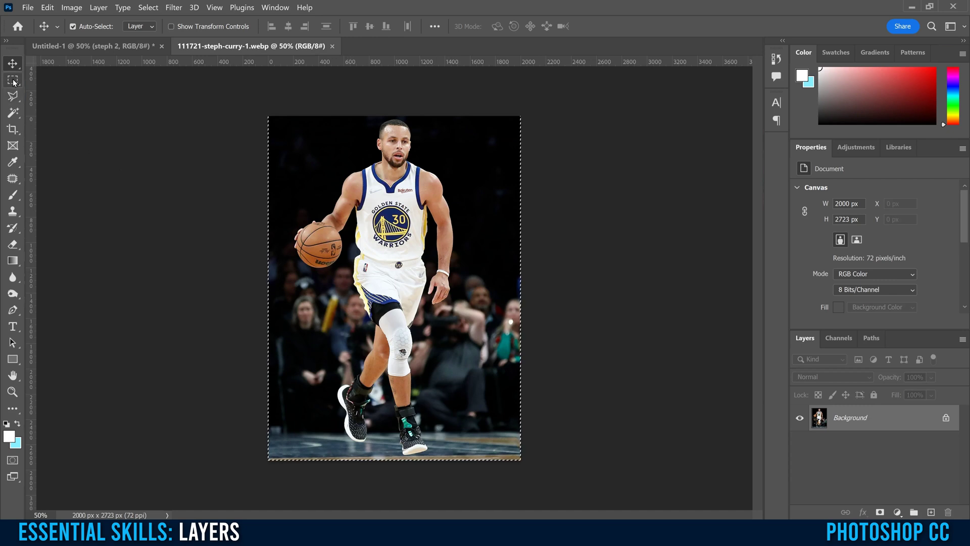
left_click(13, 112)
left_click(62, 124)
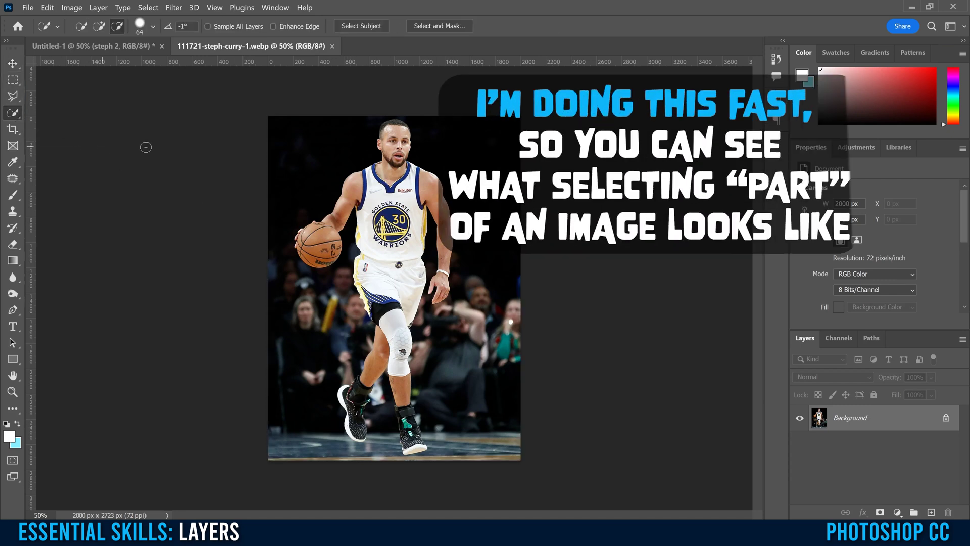
left_click(358, 28)
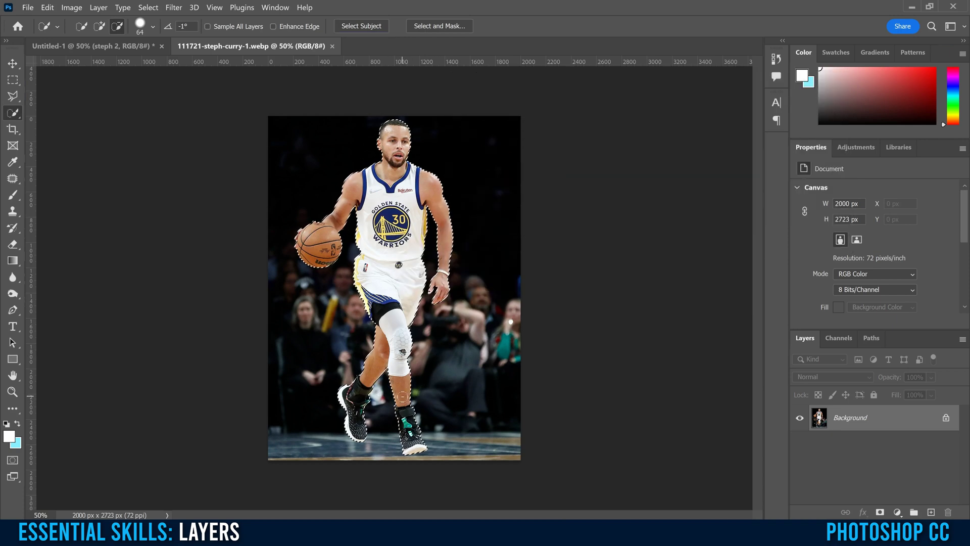
left_click(880, 512)
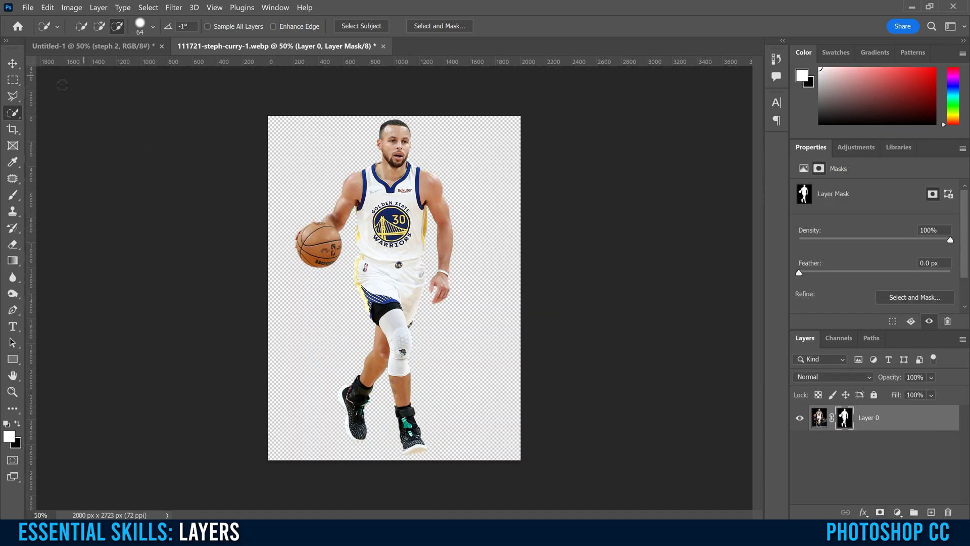
- Copy the masked player into Untitled-1 with the Move tool, placing the cutout at about X 171, Y 91 px
left_click(13, 63)
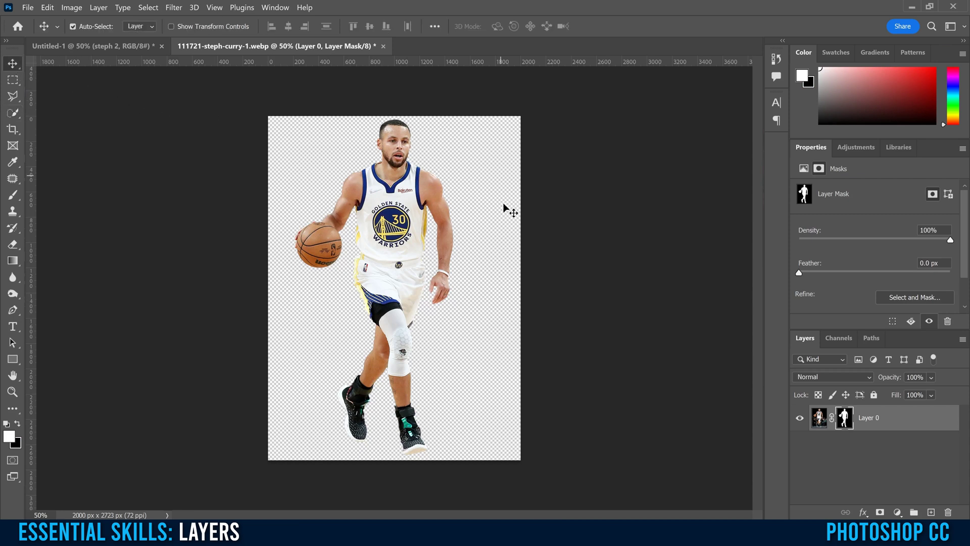
left_click_drag(396, 208, 110, 53)
left_click_drag(339, 199, 304, 177)
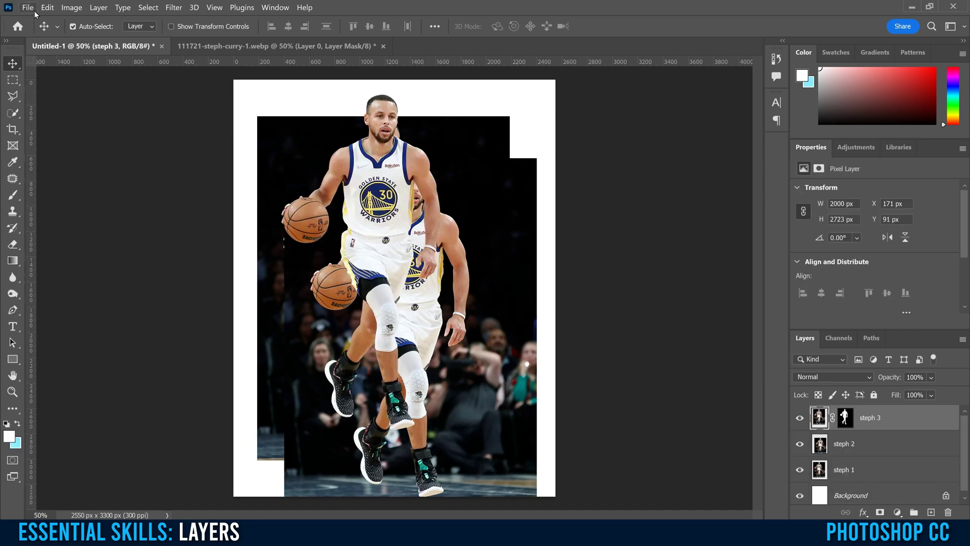
- Place the Girl-Asks-Steph-Curry-Basketball-Shoes-Girls-Sizes image into Untitled-1, scaled to 73.63%
left_click(28, 7)
left_click(90, 244)
double_click(298, 97)
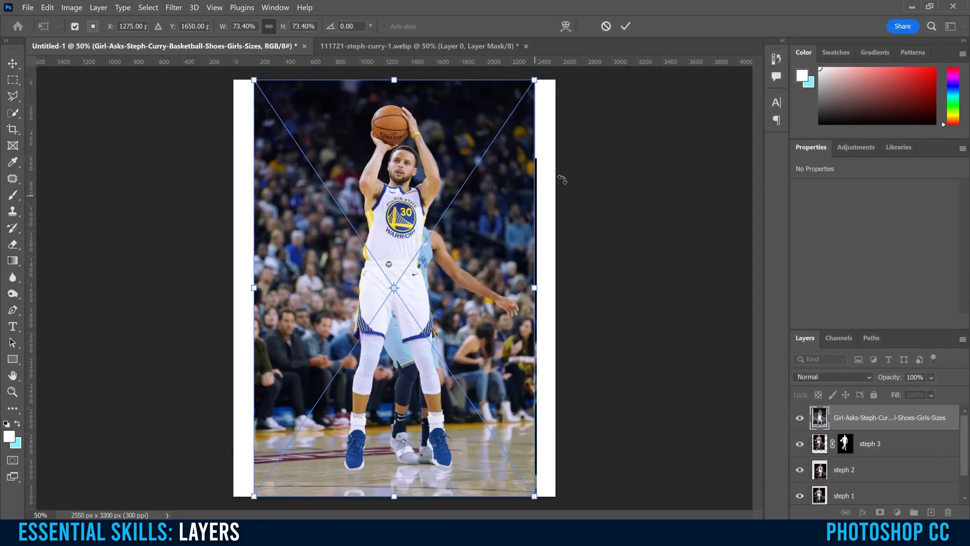
mouse_move(254, 81)
left_mouse_down()
mouse_move(347, 216)
mouse_move(252, 79)
left_mouse_up()
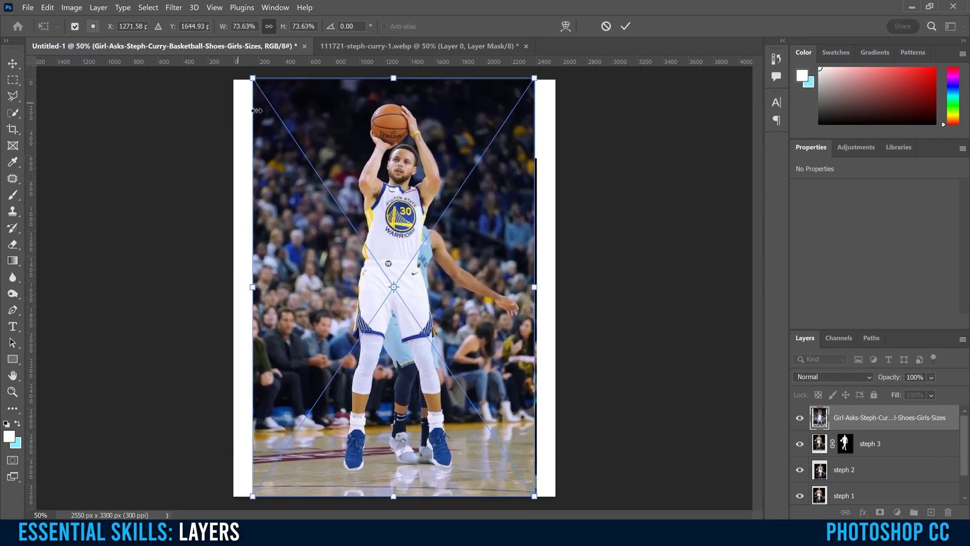
left_click(627, 28)
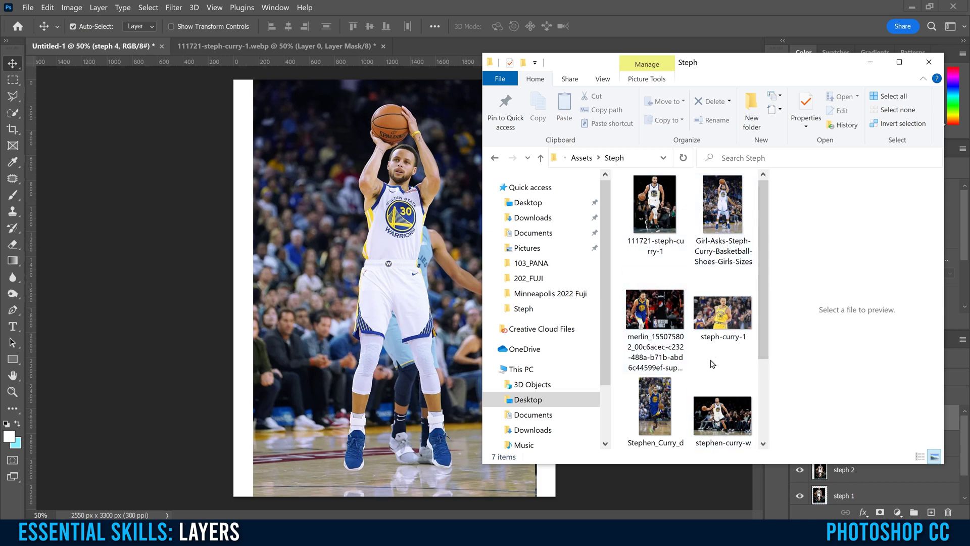
- Place the steph-curry-1 image from the Steph folder into Untitled-1 at 51% scale, centred on the page
left_click(724, 316)
left_click_drag(716, 309, 349, 303)
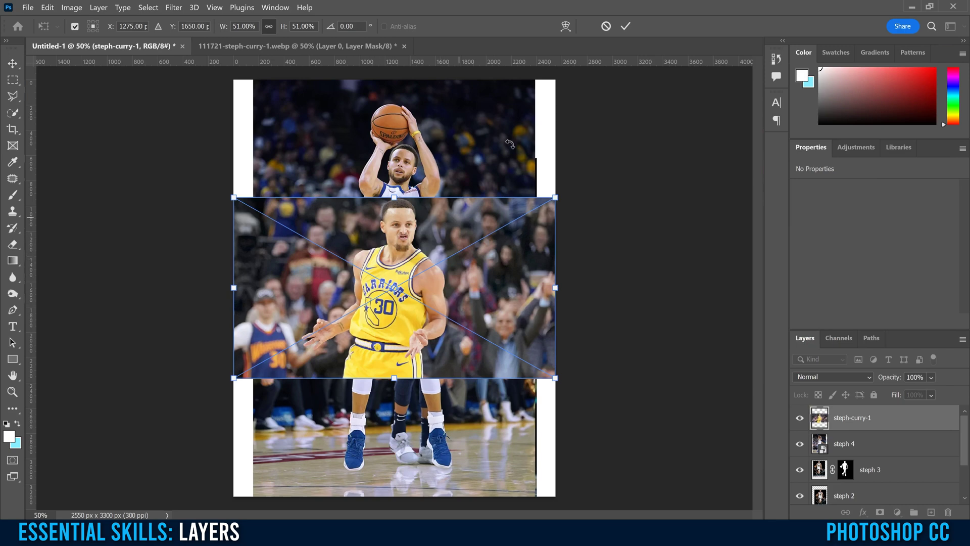
left_click(625, 27)
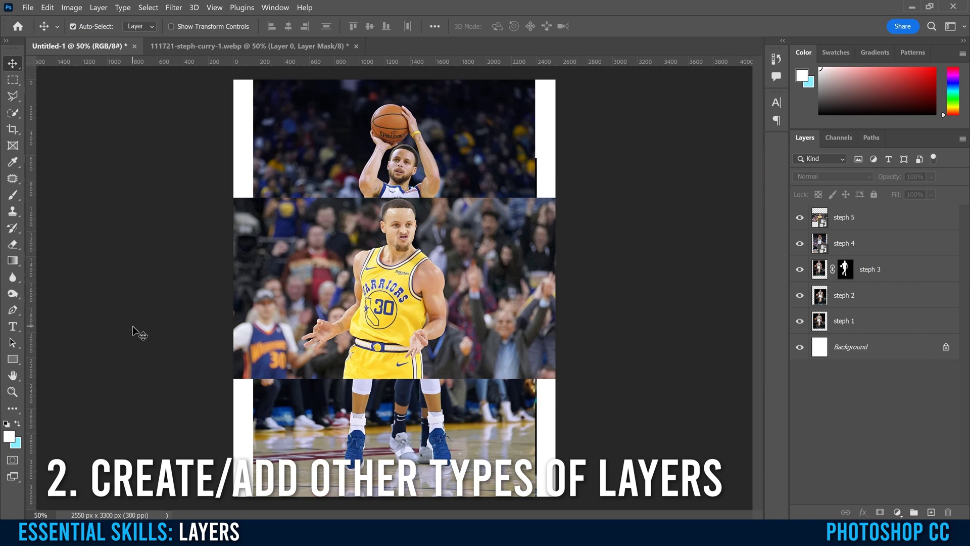
- Draw a white-filled ellipse about 1707 x 1869 px over the middle of the stacked photos
left_click(12, 359)
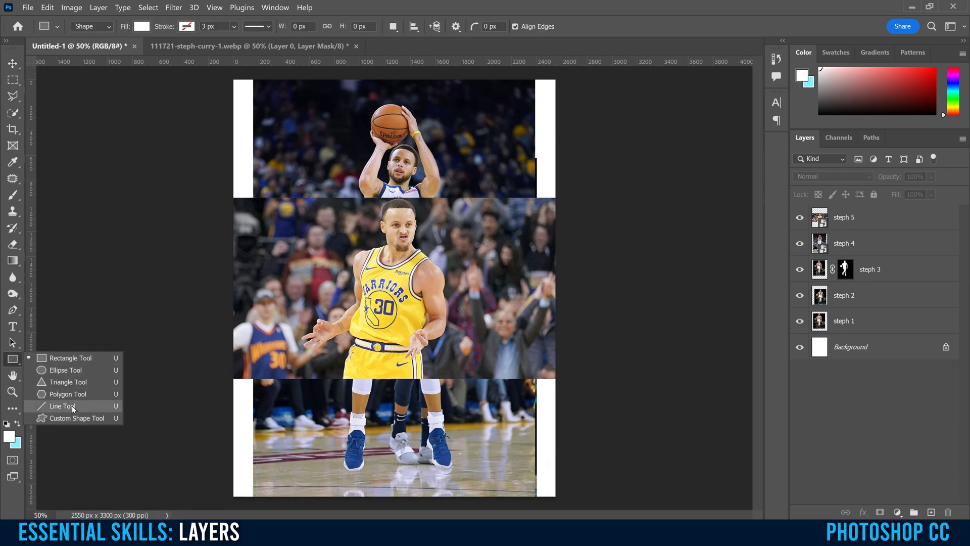
left_click(61, 371)
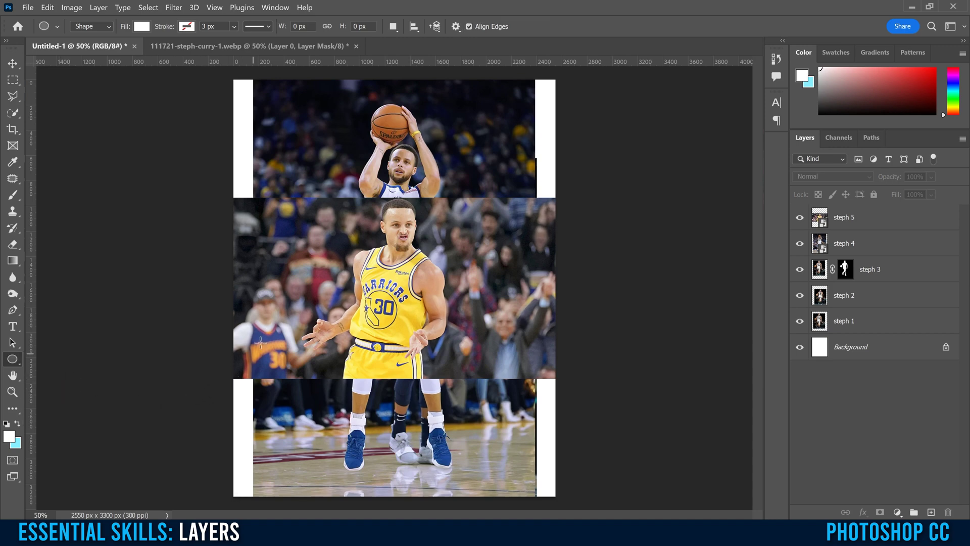
left_click_drag(278, 152, 492, 385)
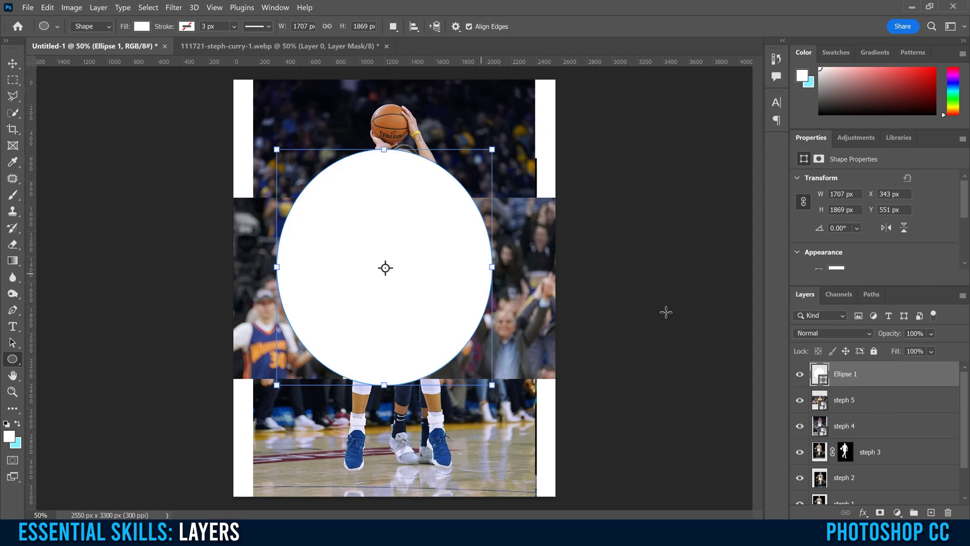
- Add a pink text layer reading "text" in Poppins ExtraBold at 72 pt and move it over the middle of the white ellipse
left_click(13, 328)
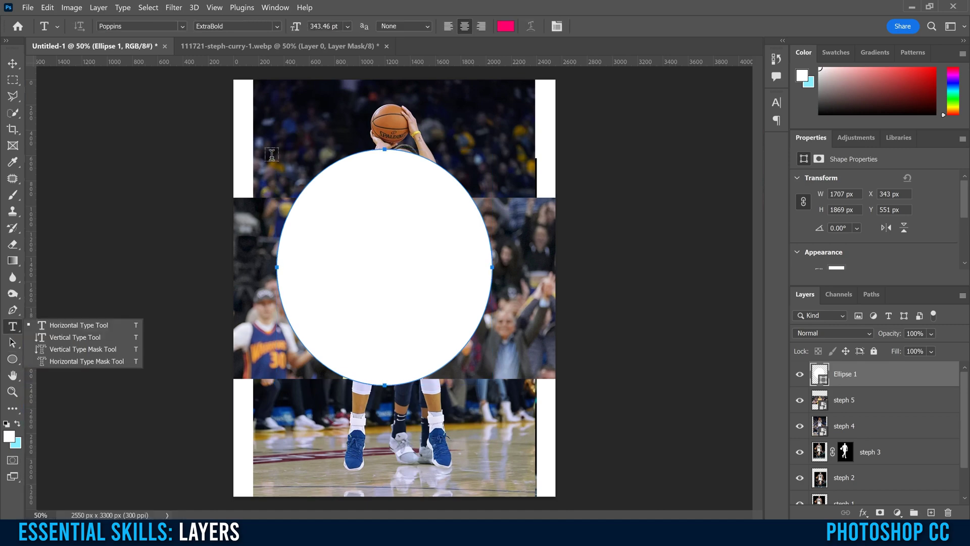
left_click(292, 113)
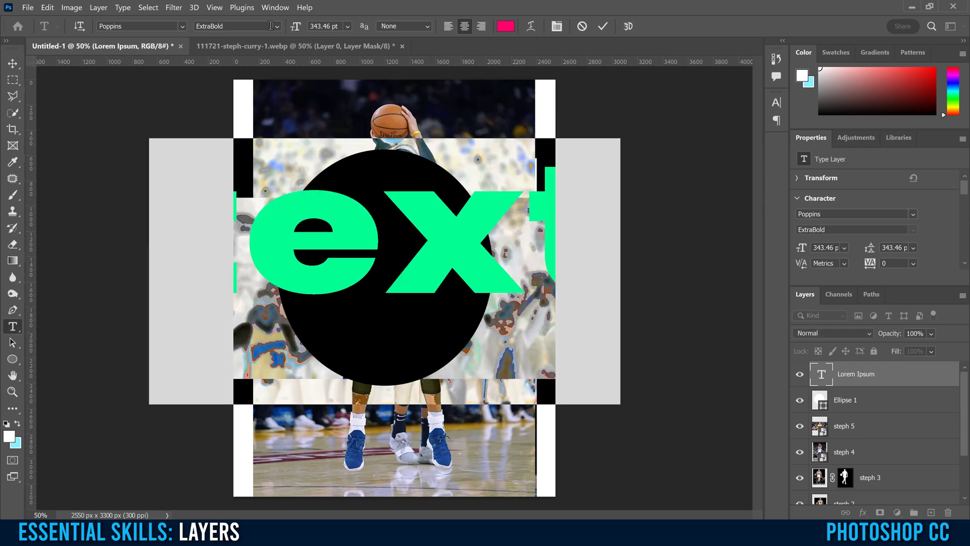
left_click(347, 26)
left_click(326, 186)
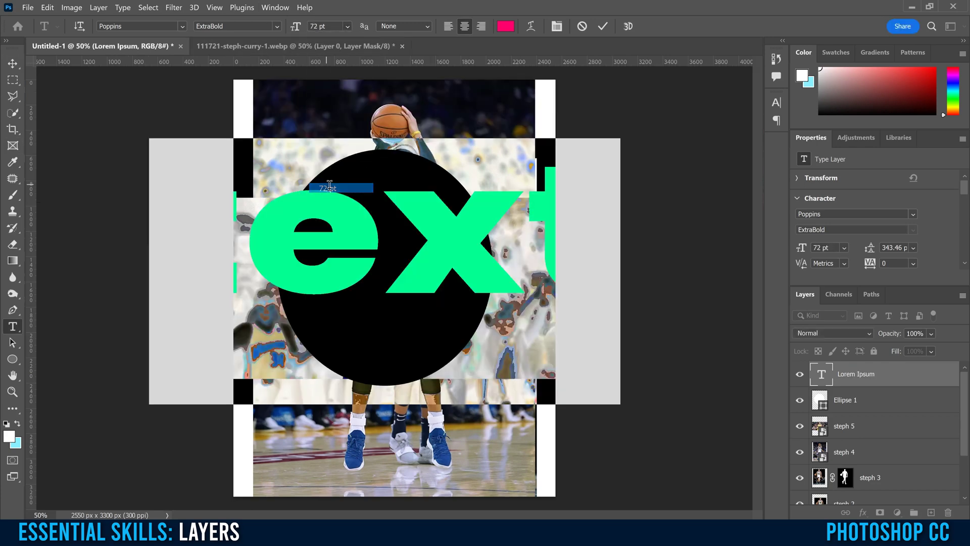
left_click(13, 64)
left_click_drag(398, 287, 397, 260)
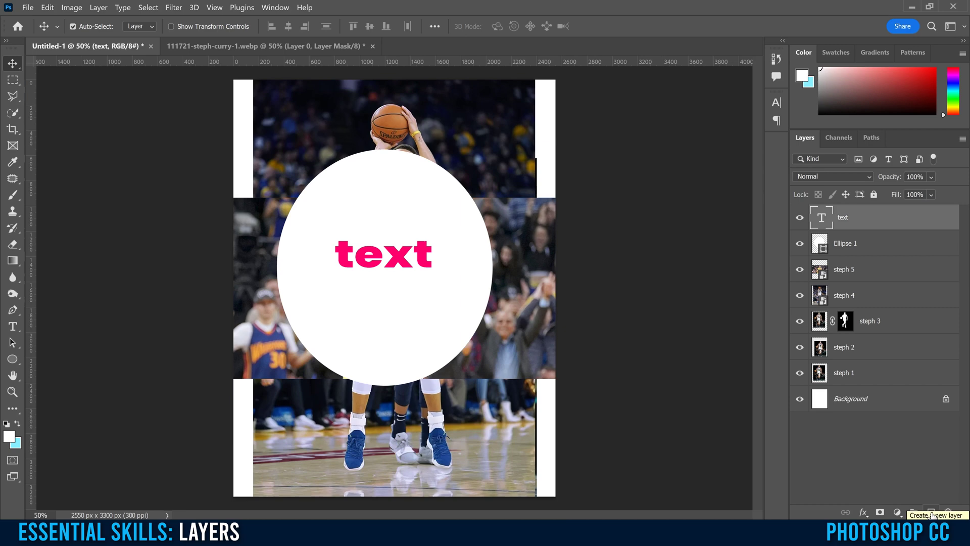
- Create a new empty layer above the text layer and name it blank
left_click(933, 512)
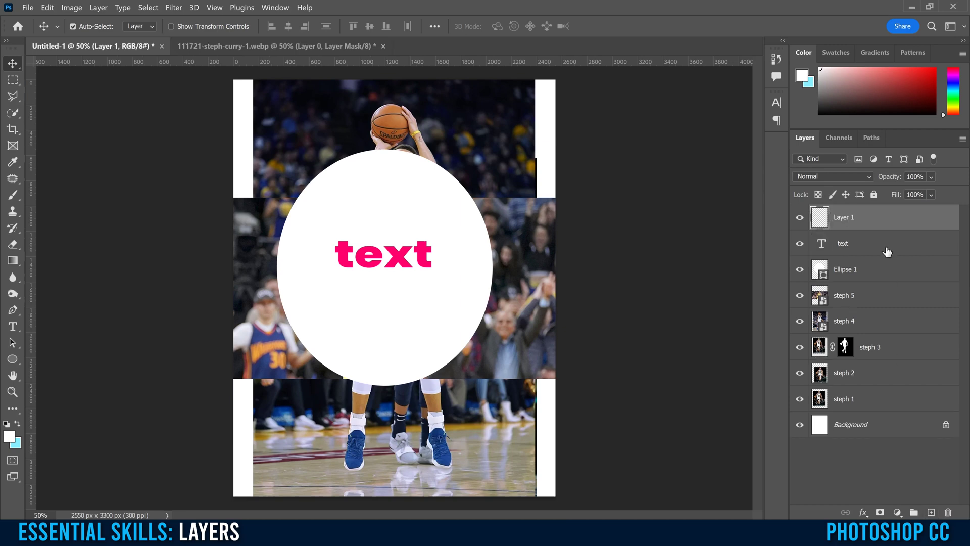
double_click(843, 217)
type("blank")
key("Return")
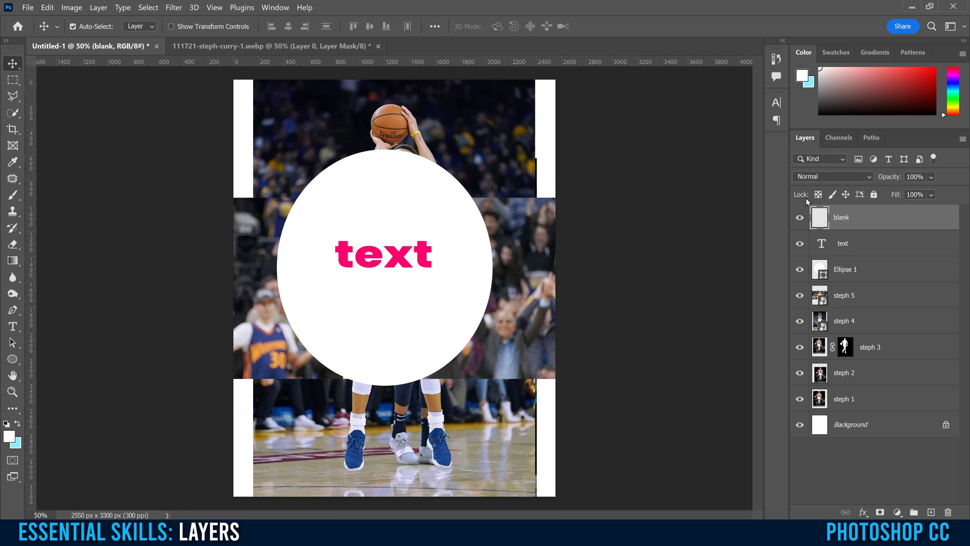
- Paint a winding light-blue line across the page on the blank layer with a 25 px brush, and check it by hiding and showing the layer
left_click(12, 196)
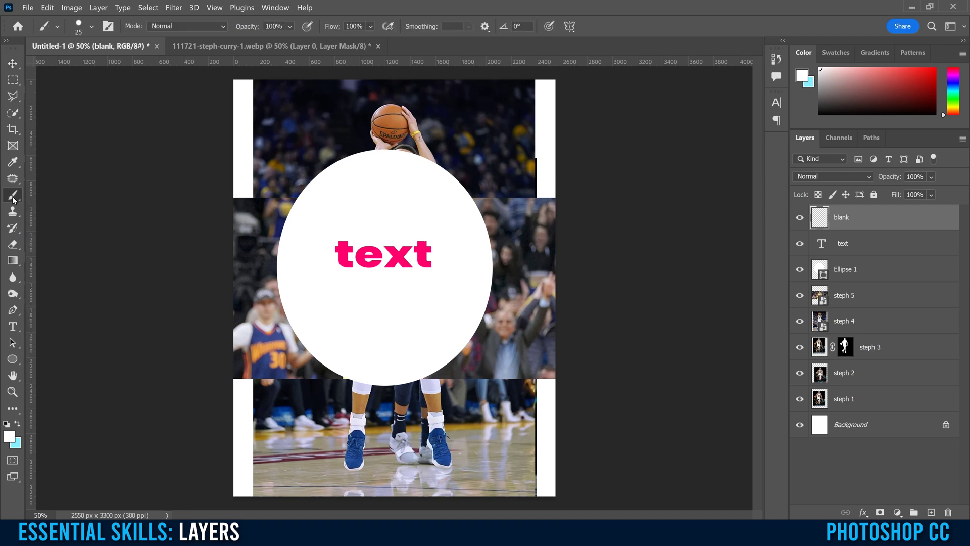
left_click(18, 426)
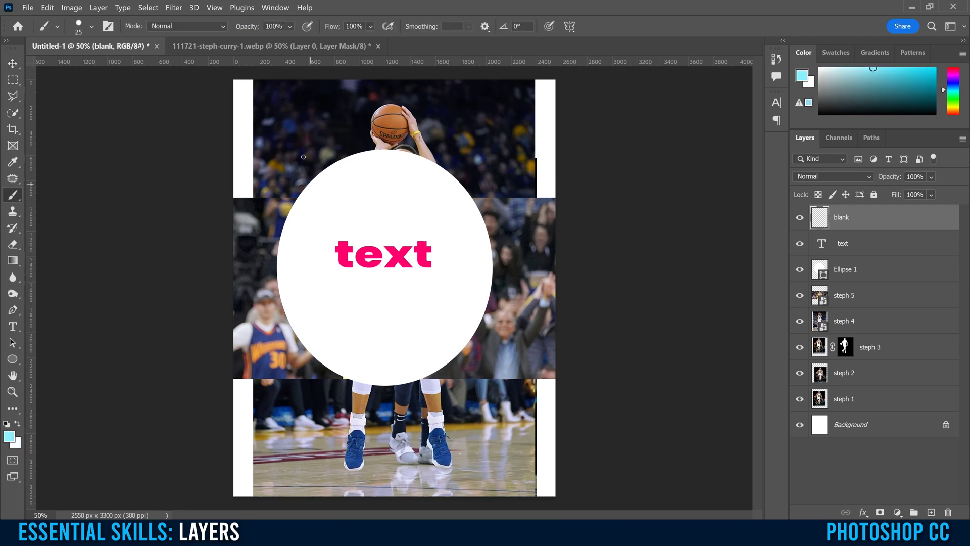
mouse_move(342, 124)
left_mouse_down()
mouse_move(317, 313)
mouse_move(437, 353)
mouse_move(468, 174)
mouse_move(291, 253)
mouse_move(305, 427)
mouse_move(417, 392)
left_mouse_up()
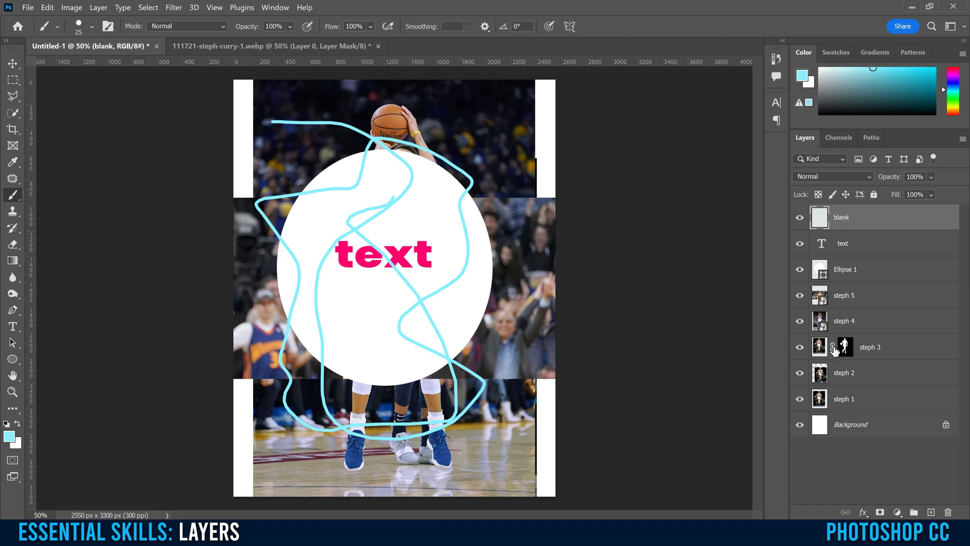
left_click(800, 218)
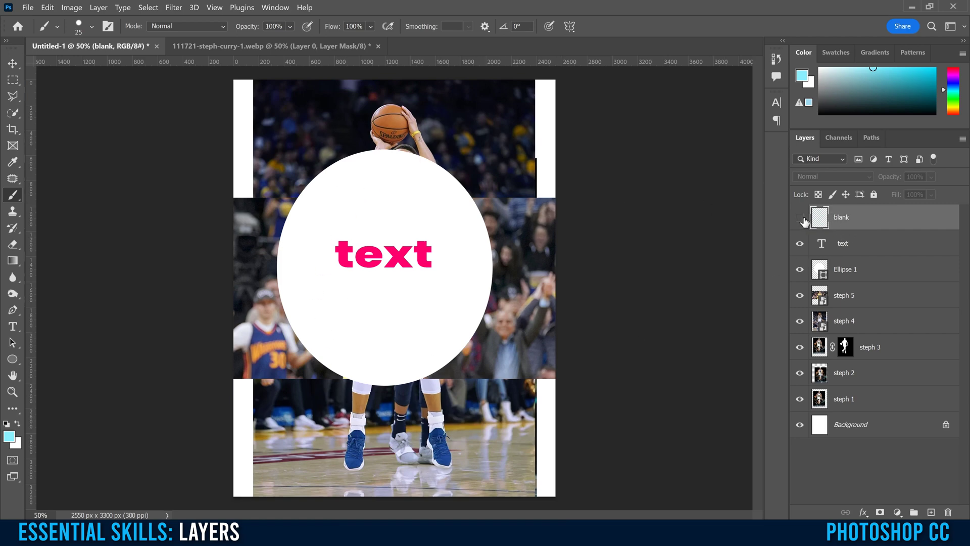
left_click(800, 217)
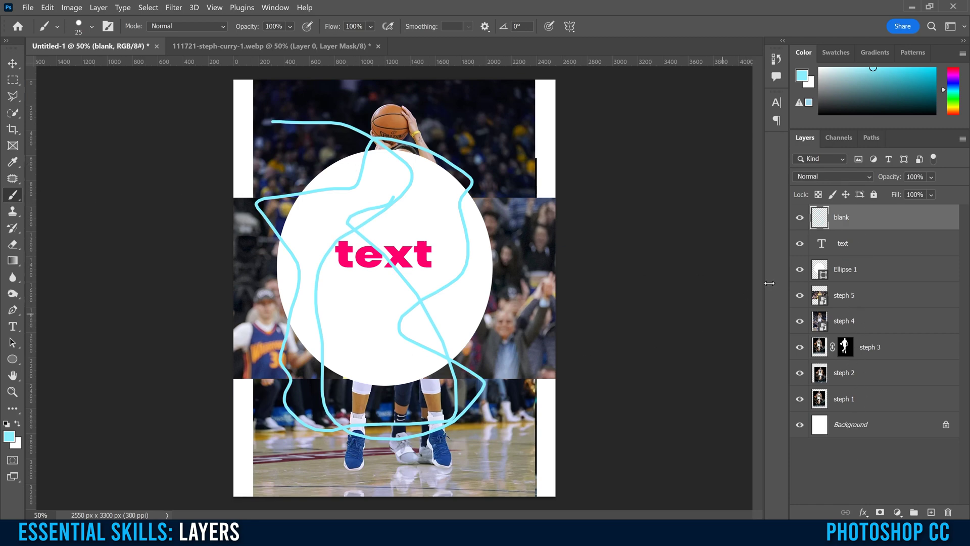
- Create another new layer and fill it with the pink-orange-blue linear gradient running diagonally from the page's upper left to its lower right
left_click(931, 512)
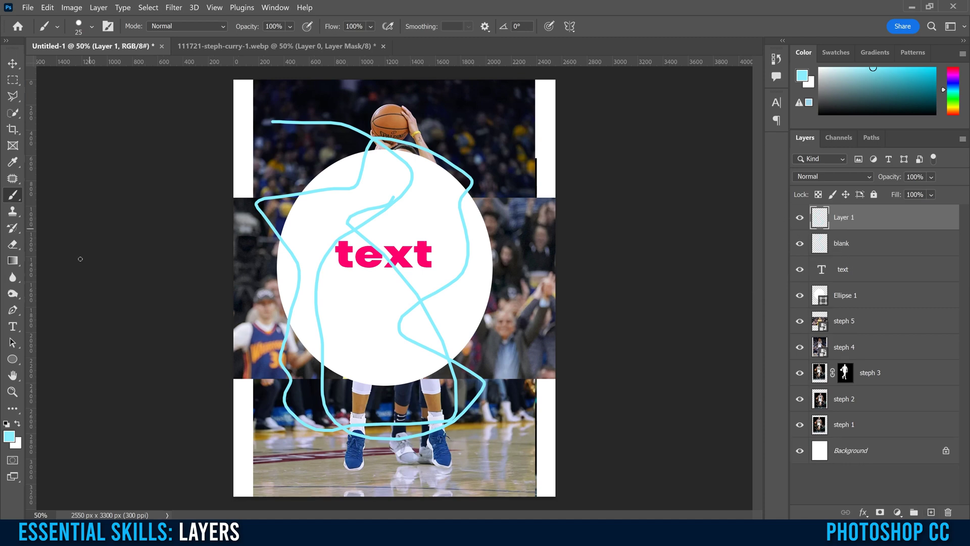
left_click(13, 262)
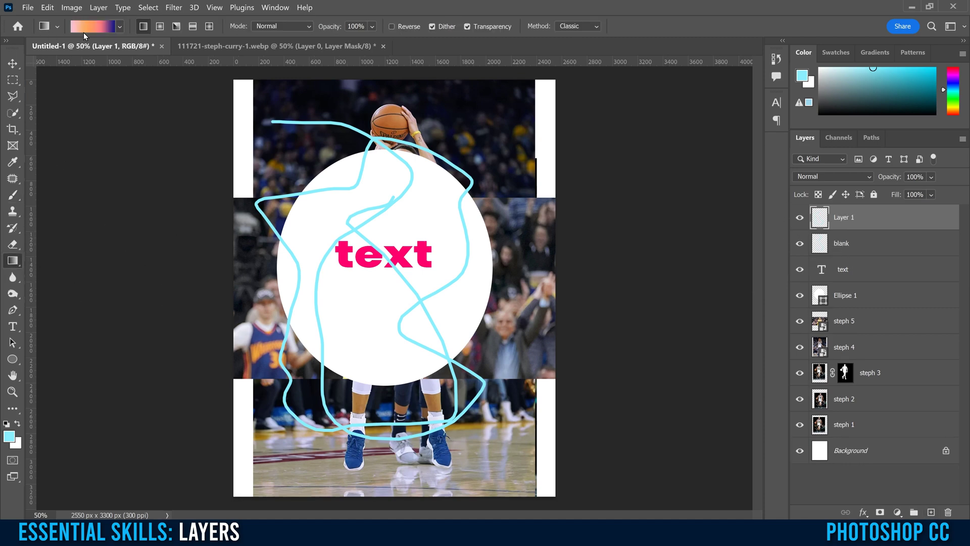
left_click_drag(261, 109, 490, 432)
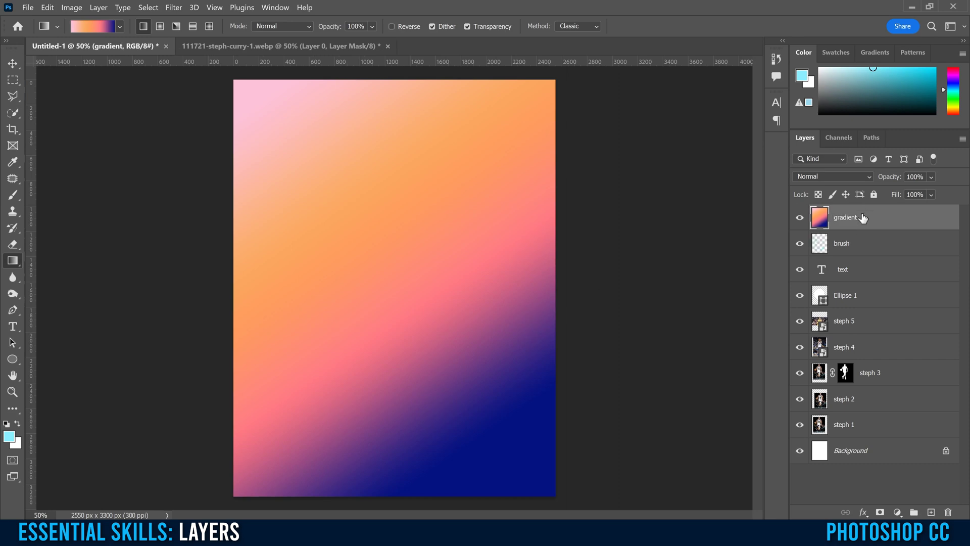
- Create a layer group directly below Ellipse 1 and move the steph 1 to steph 5 layers into it
left_click(912, 512)
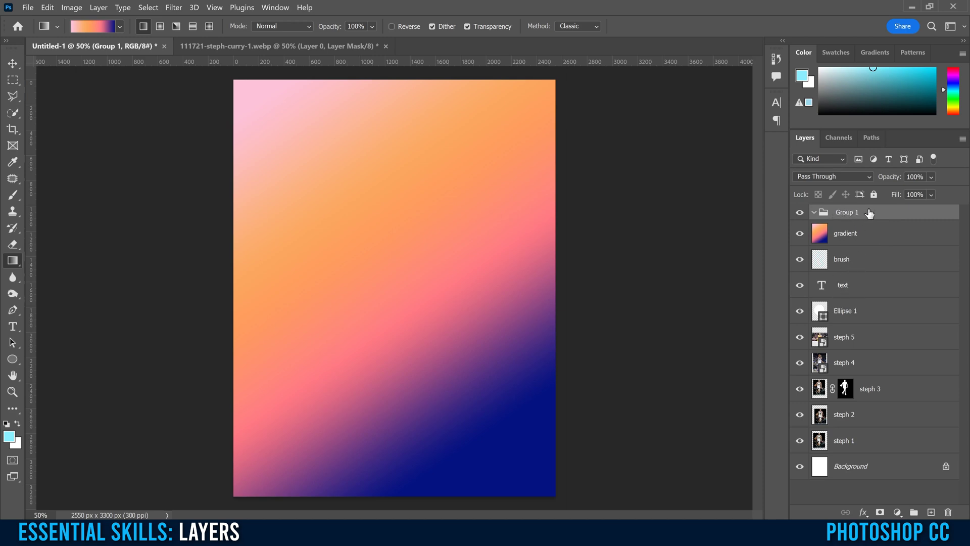
left_click_drag(873, 213, 878, 325)
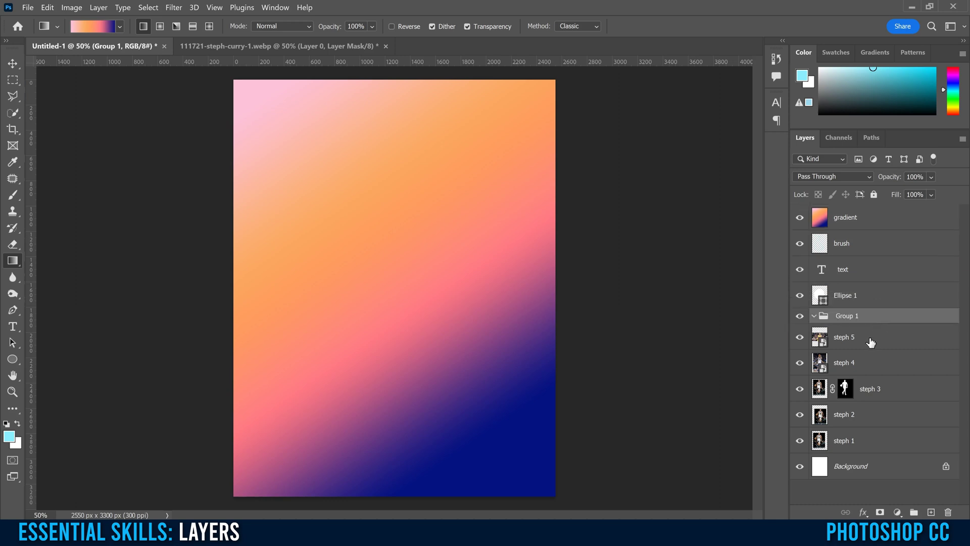
left_click(870, 342)
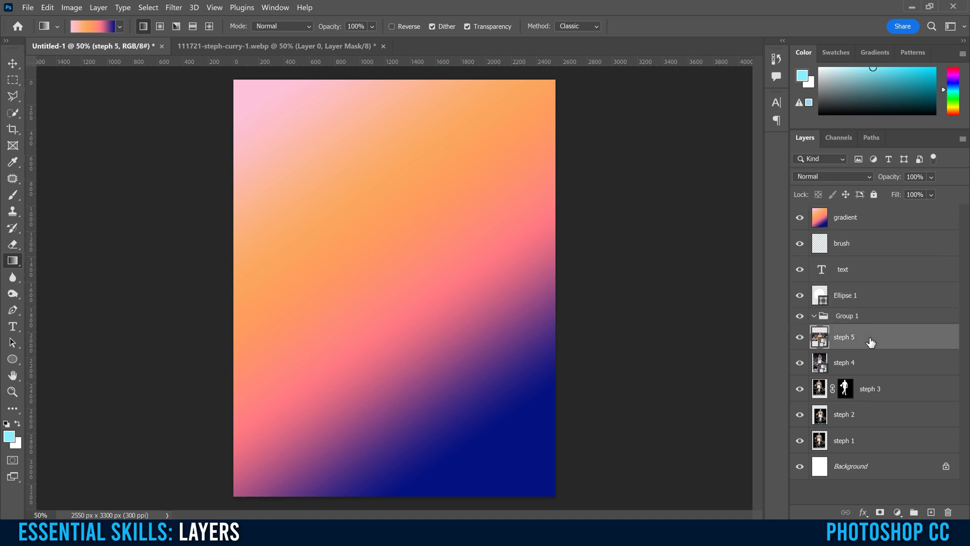
left_click(895, 362, "ctrl")
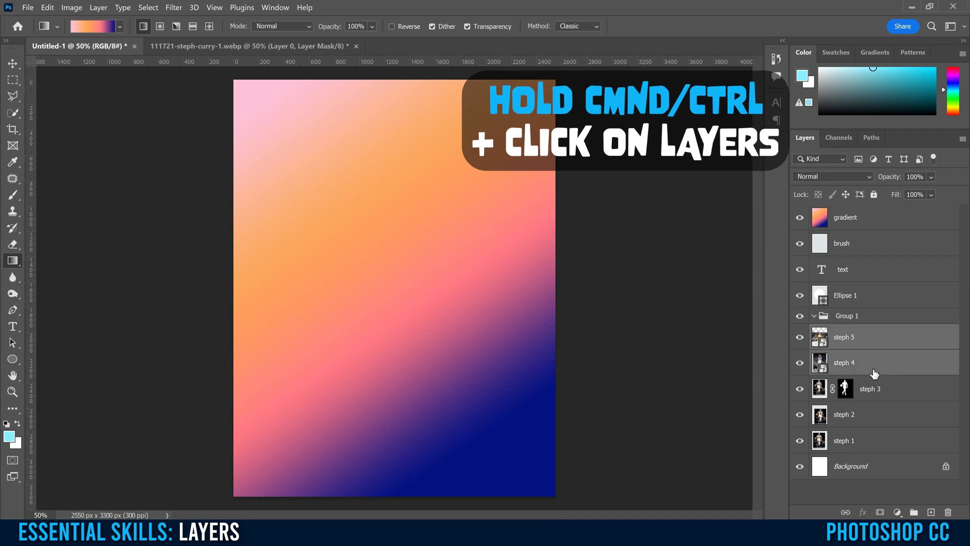
left_click(898, 393, "ctrl")
left_click(881, 427, "ctrl")
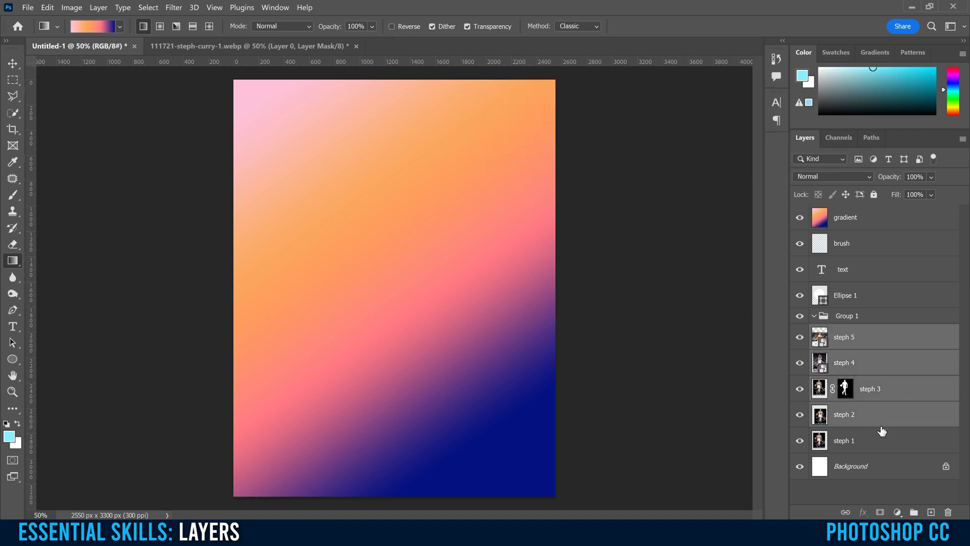
left_click(874, 441, "ctrl")
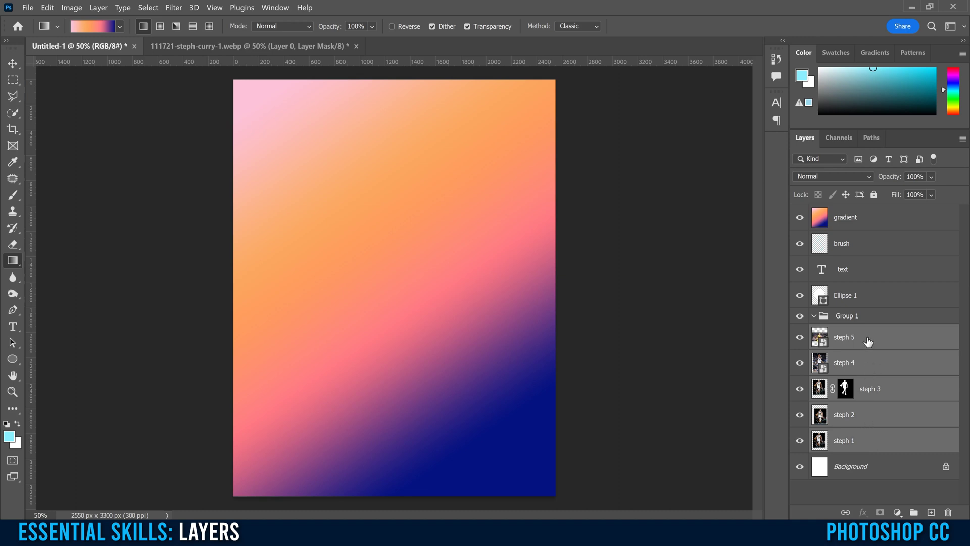
left_click_drag(865, 340, 866, 319)
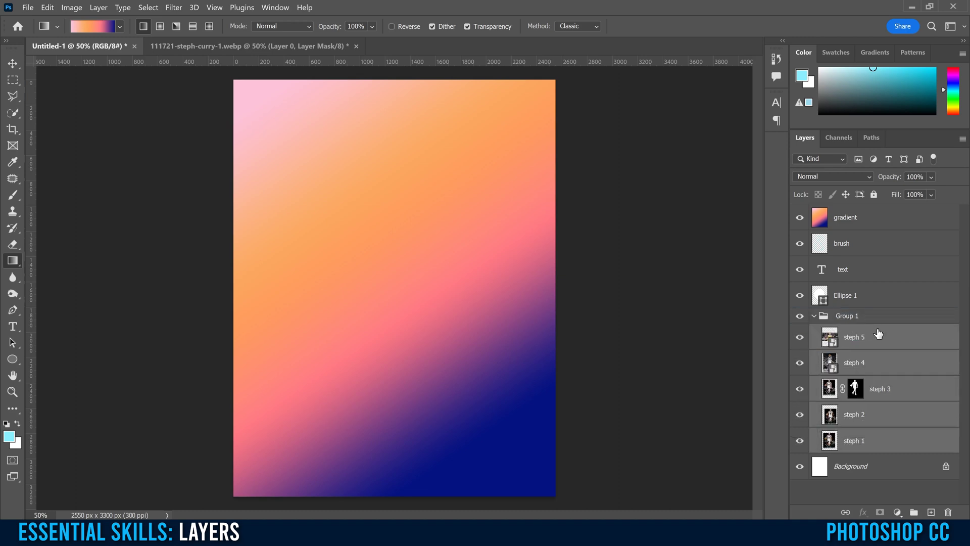
- Rename the group holding the steph layers as steph pics
left_click(814, 316)
double_click(853, 316)
type("steph pics")
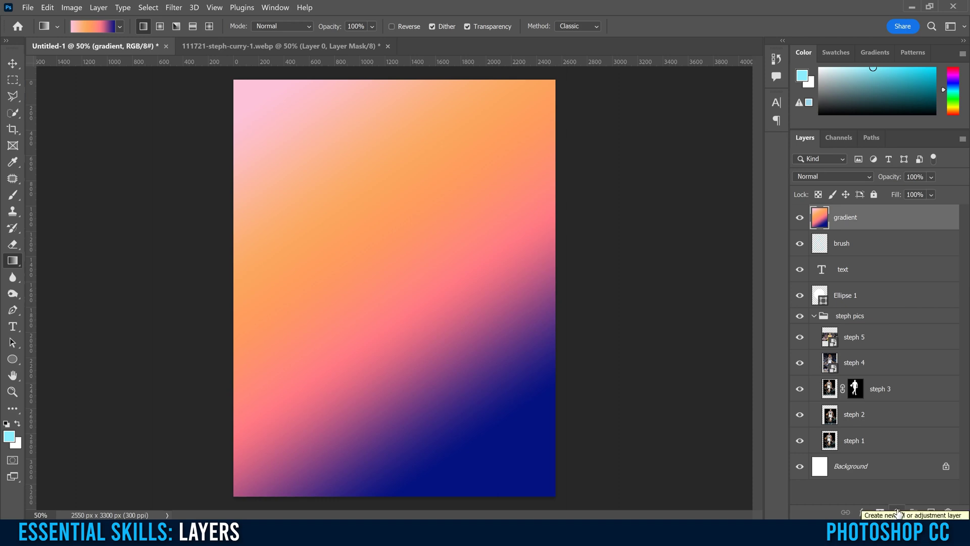
- Add a Curves adjustment layer above the gradient layer and shape a slight S-curve that darkens the shadows and lifts the highlights
left_click(897, 513)
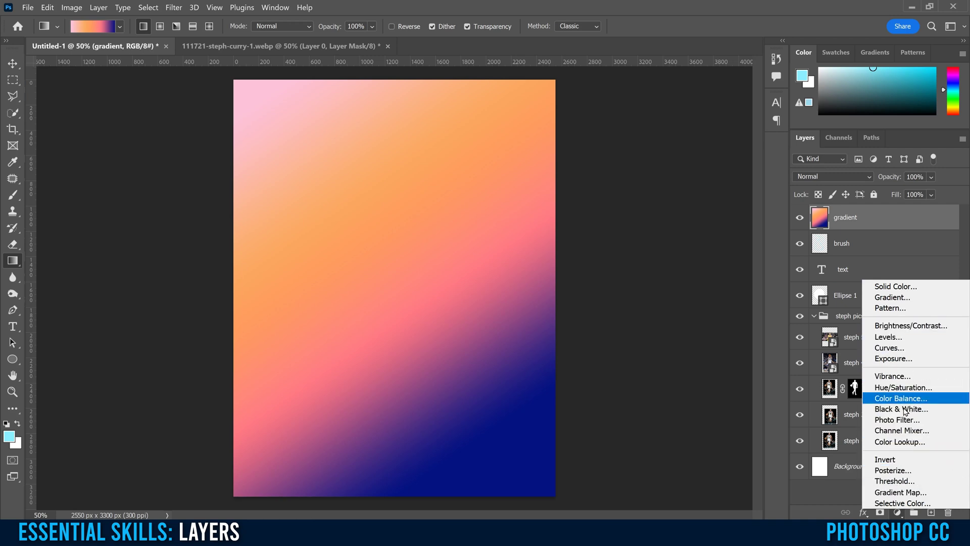
left_click(893, 349)
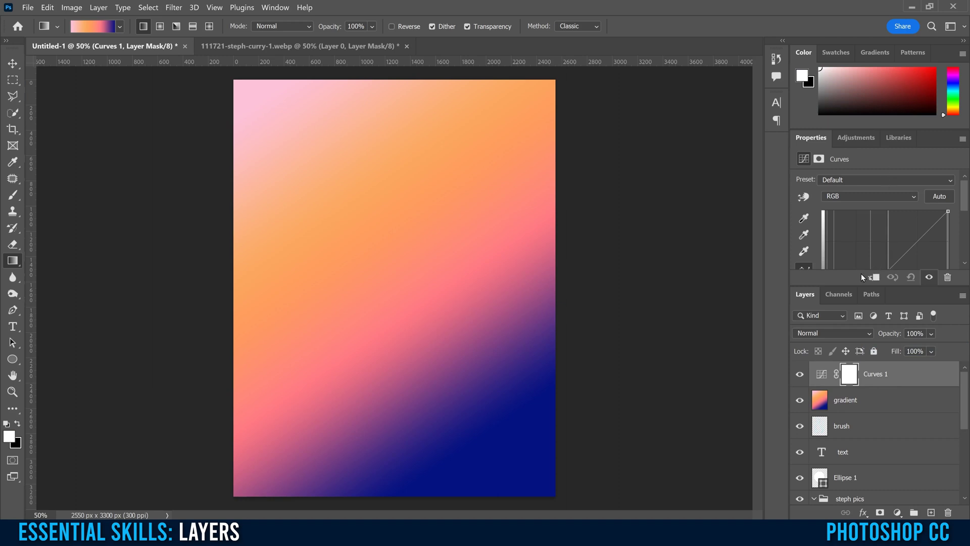
left_click_drag(851, 284, 848, 378)
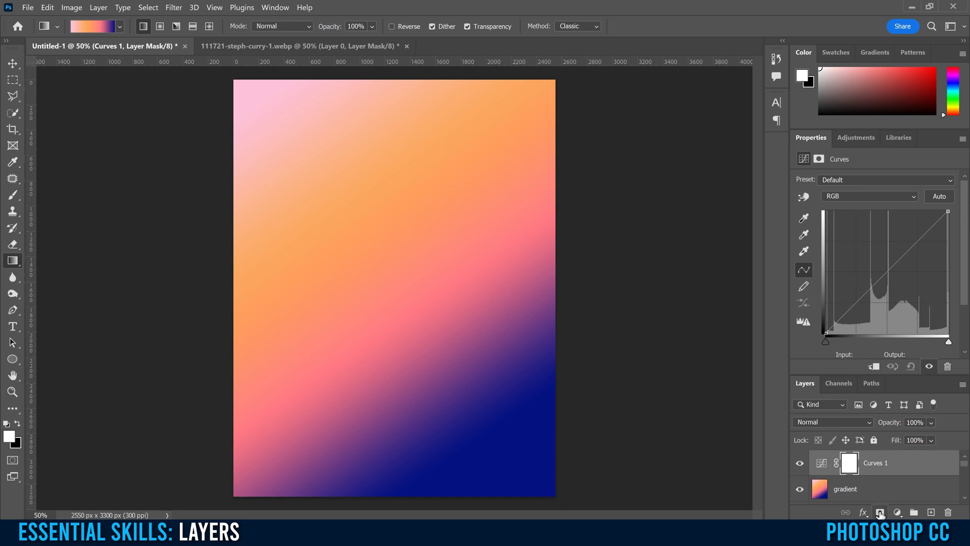
mouse_move(880, 277)
left_mouse_down()
mouse_move(843, 242)
mouse_move(879, 283)
mouse_move(887, 311)
mouse_move(887, 286)
left_mouse_up()
mouse_move(914, 256)
left_mouse_down()
mouse_move(891, 240)
mouse_move(912, 266)
mouse_move(903, 258)
left_mouse_up()
left_click_drag(883, 292, 875, 286)
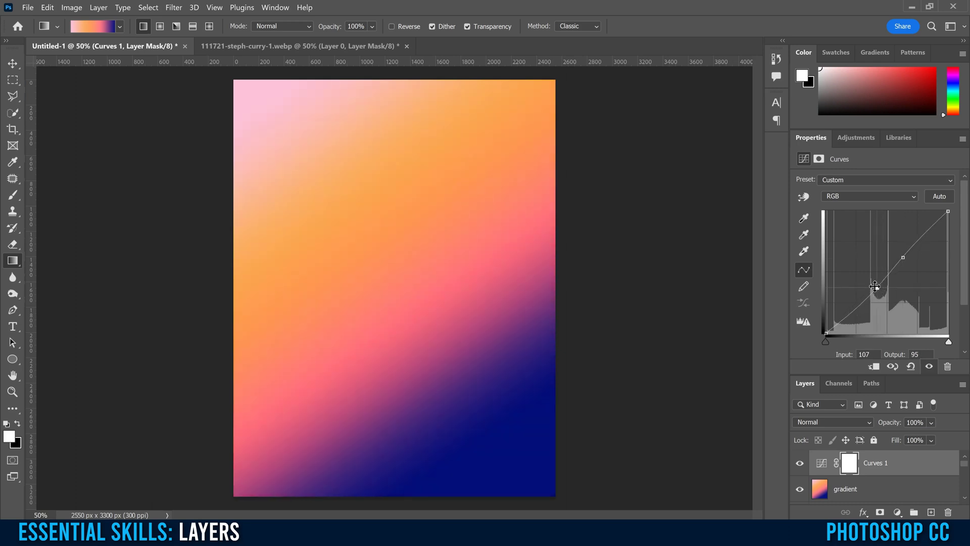
- Add a Hue/Saturation adjustment layer above Curves 1 and shift its hue far negative, turning the gradient magenta, blue and green
left_click(897, 512)
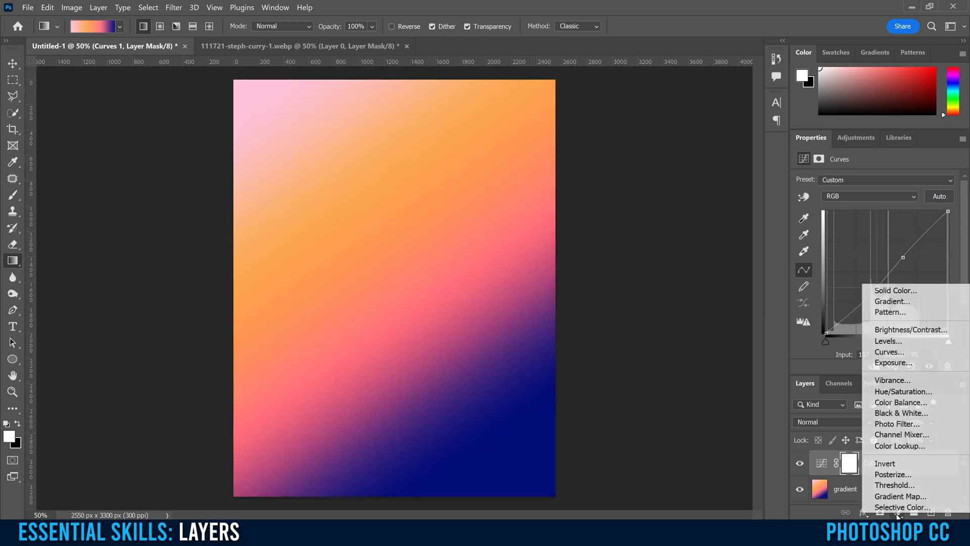
left_click(903, 392)
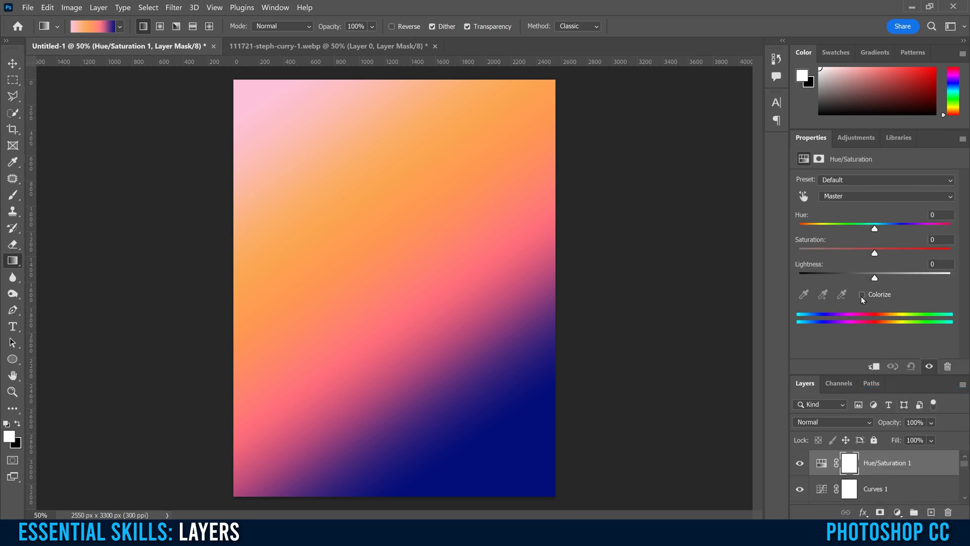
mouse_move(868, 228)
left_mouse_down()
mouse_move(820, 230)
mouse_move(917, 228)
mouse_move(878, 227)
left_mouse_up()
left_click_drag(877, 229, 822, 230)
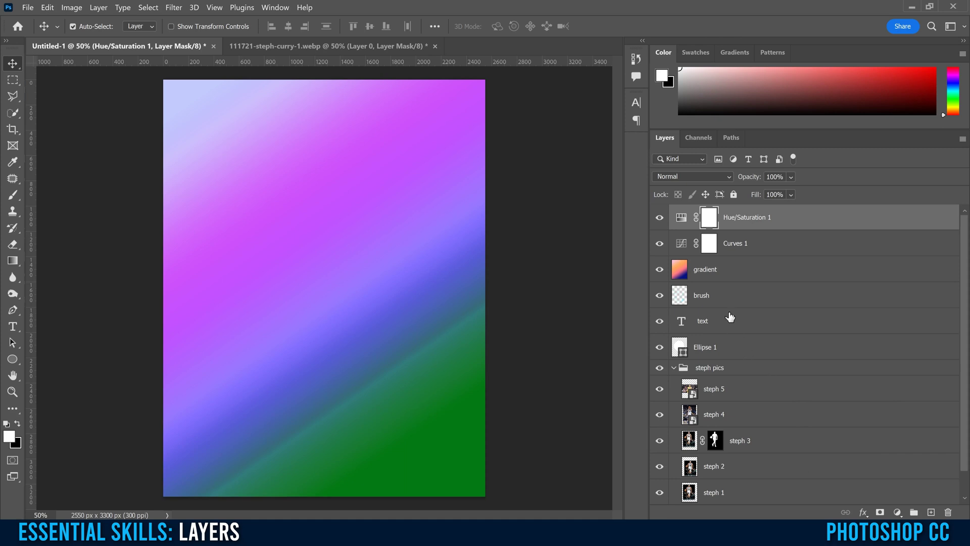
- Rename the gradient layer as gradient new and select the brush layer
double_click(705, 271)
type("gradient new")
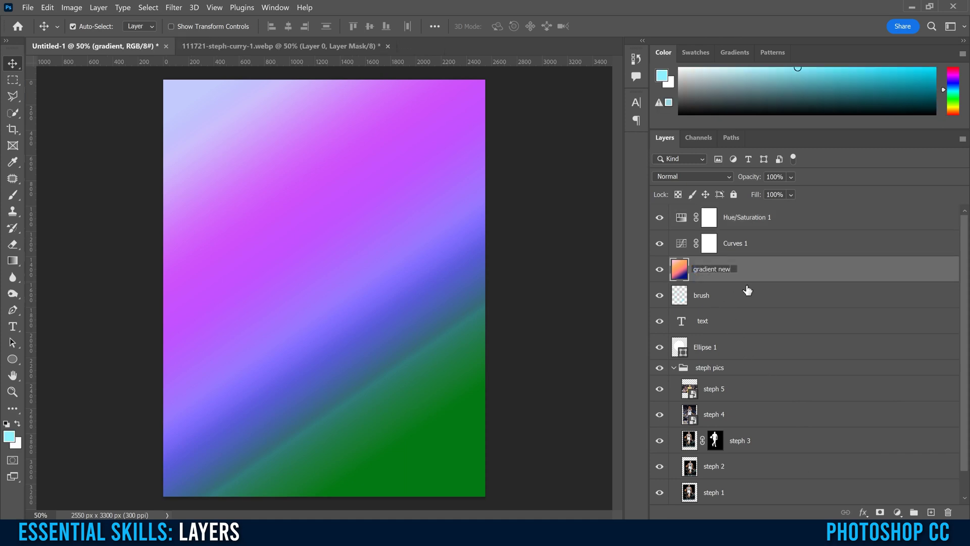
key("Return")
left_click(791, 301)
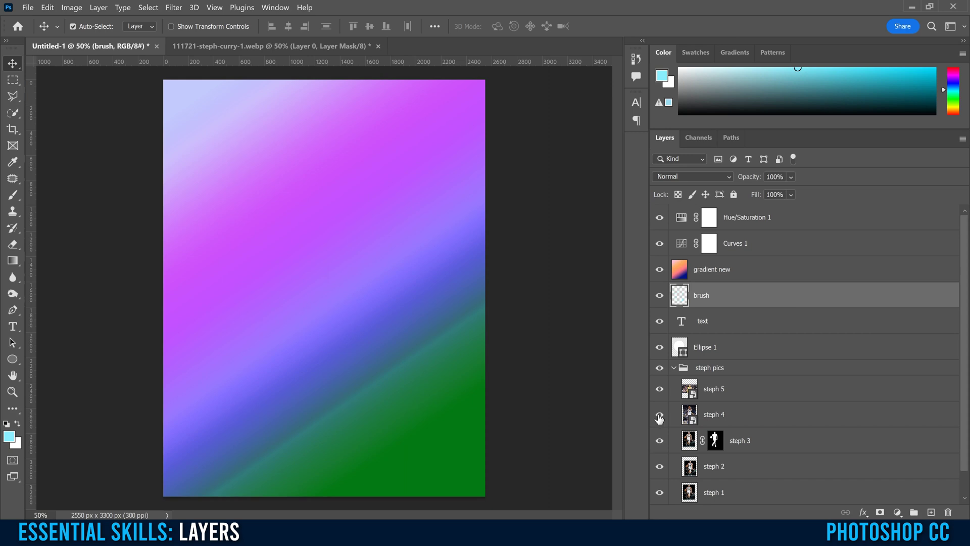
- Hide the Hue/Saturation 1, Curves 1 and gradient new layers to view the artwork beneath, and show all three again
left_click(660, 218)
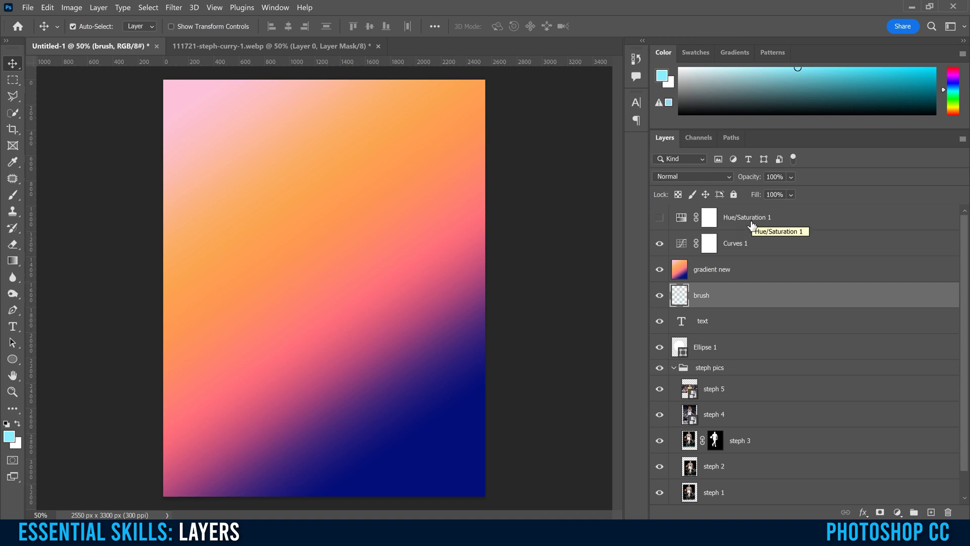
left_click(660, 244)
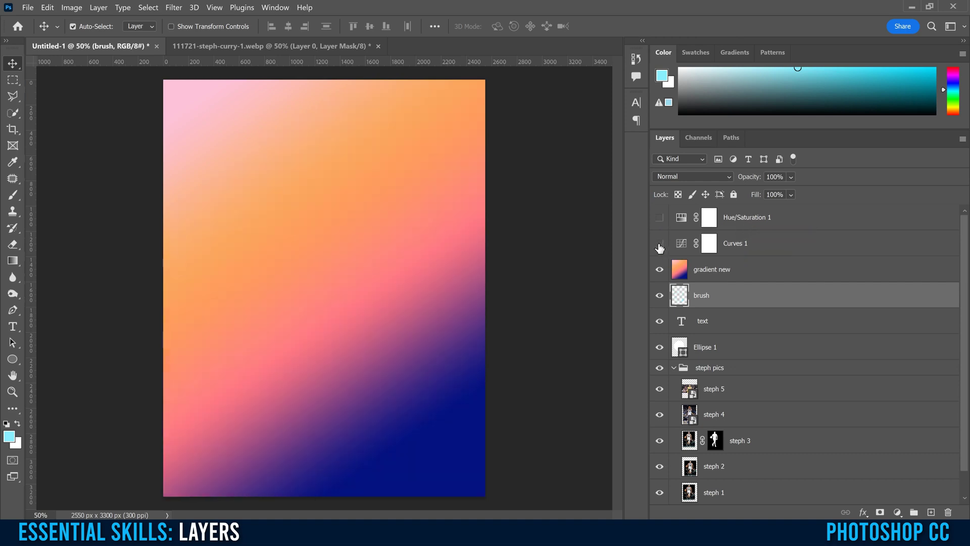
left_click(660, 271)
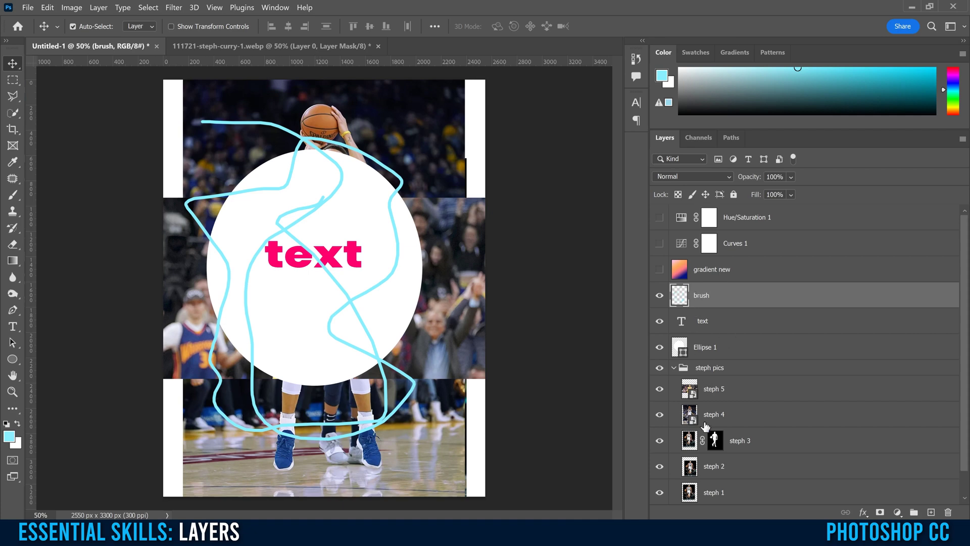
left_click_drag(659, 264, 660, 219)
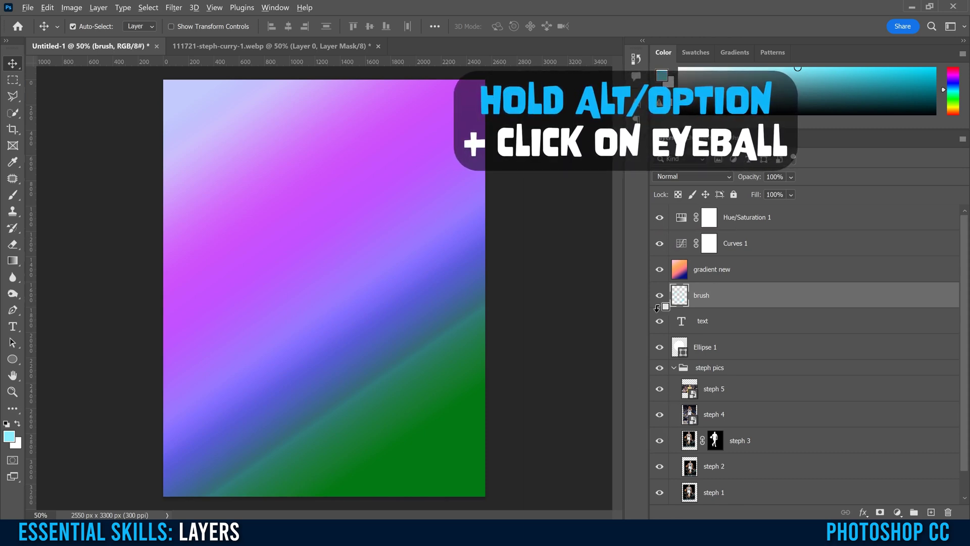
- Show only the steph 4 layer by hiding all the others, and restore the visibility of every layer
left_click(659, 415, "alt")
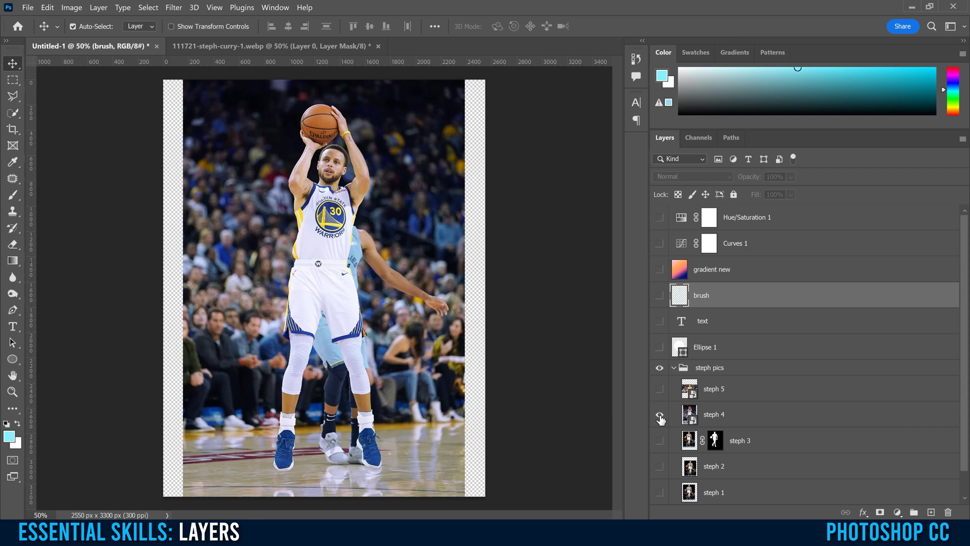
left_click(659, 415, "alt")
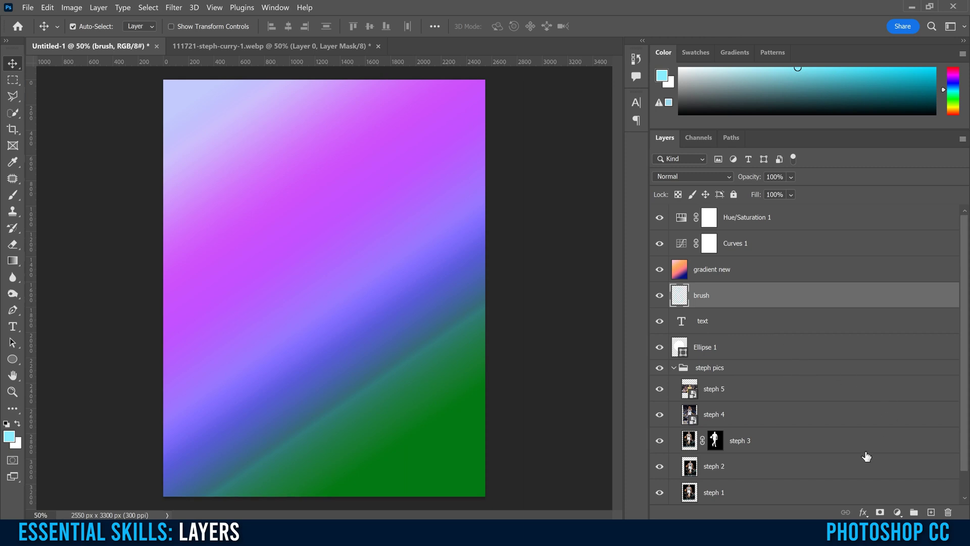
- Delete the steph 2, steph 4 and steph 5 layers from the steph pics group
left_click(737, 471)
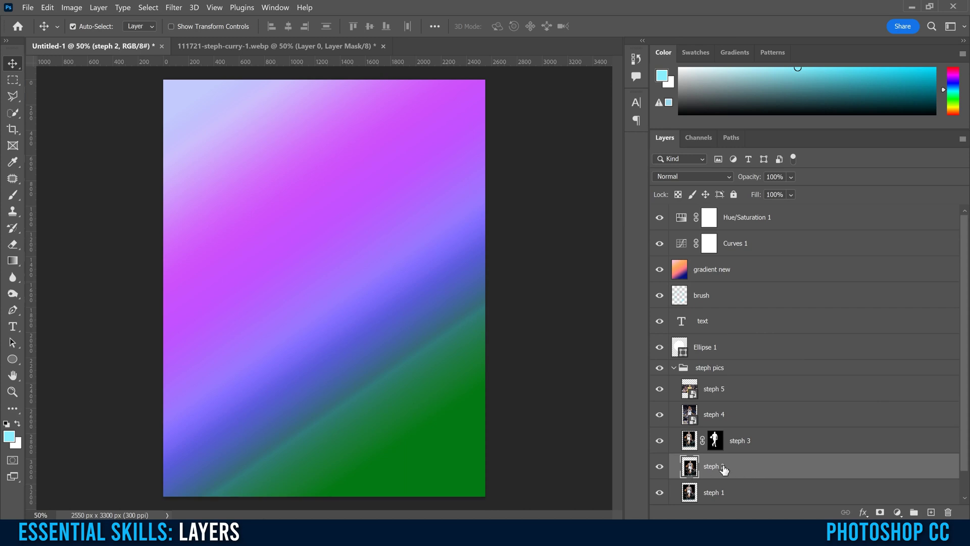
left_click(949, 513)
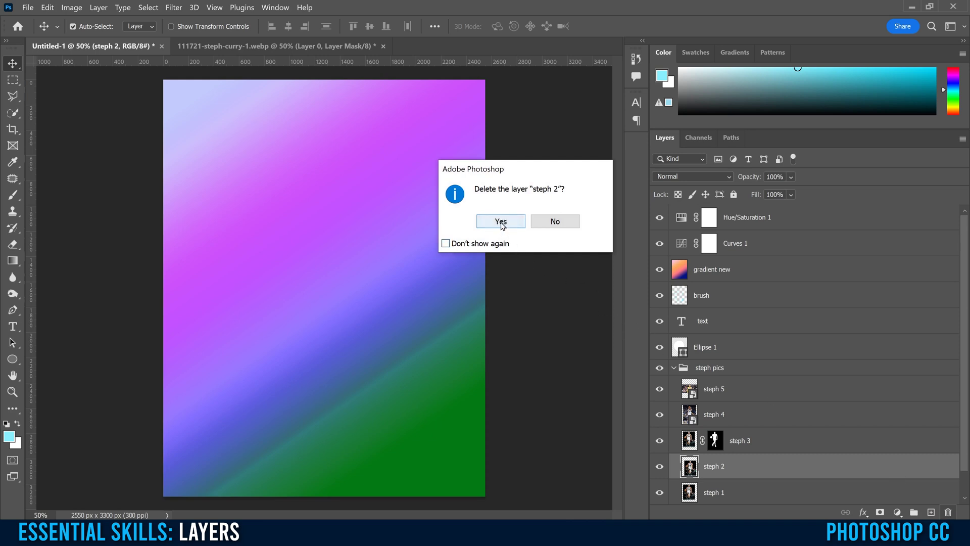
left_click(500, 222)
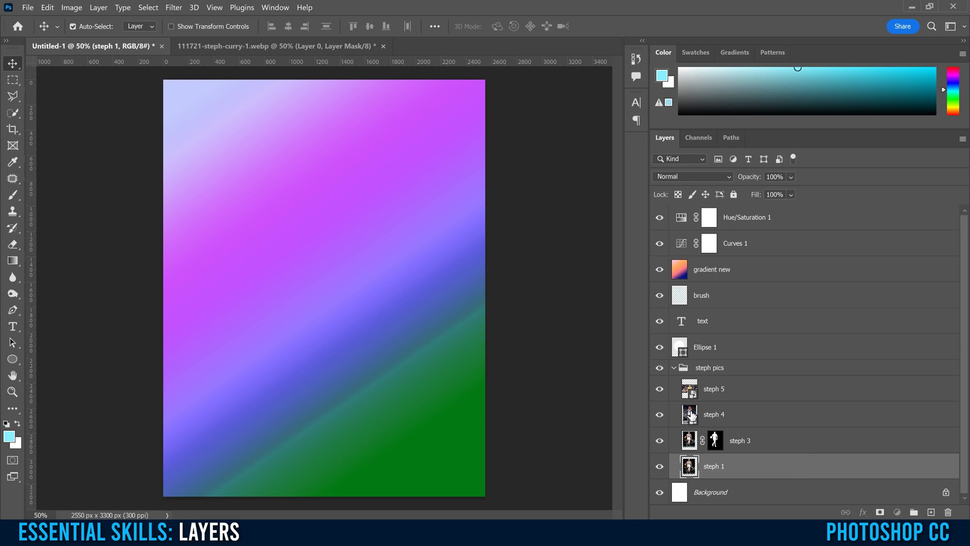
left_click_drag(695, 429, 948, 513)
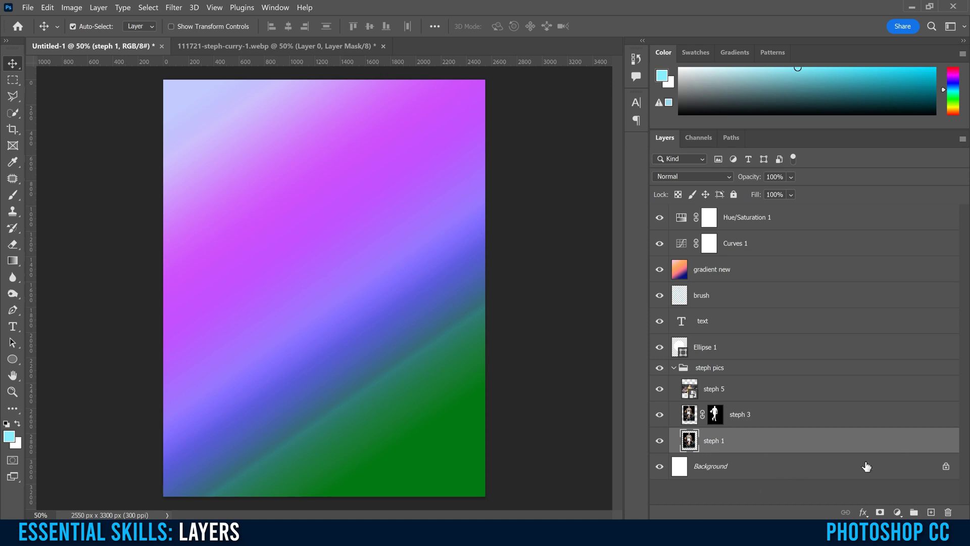
left_click(742, 394)
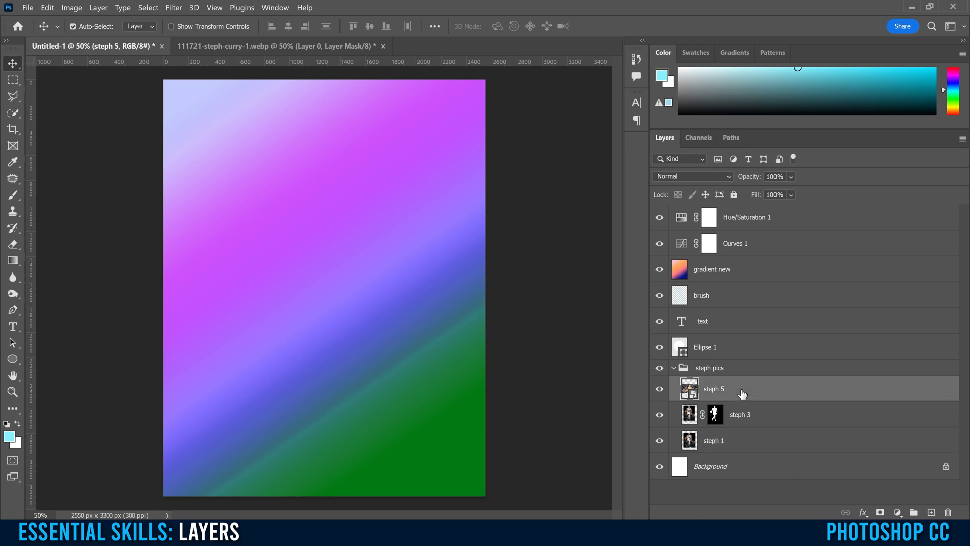
key("Delete")
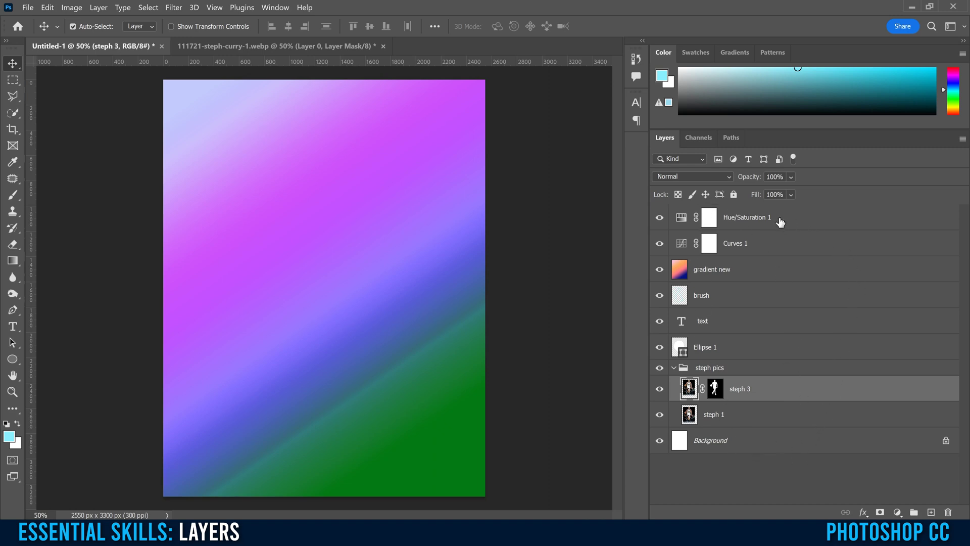
- Move the text layer to the top of the layer stack, above Hue/Saturation 1
left_click(752, 221)
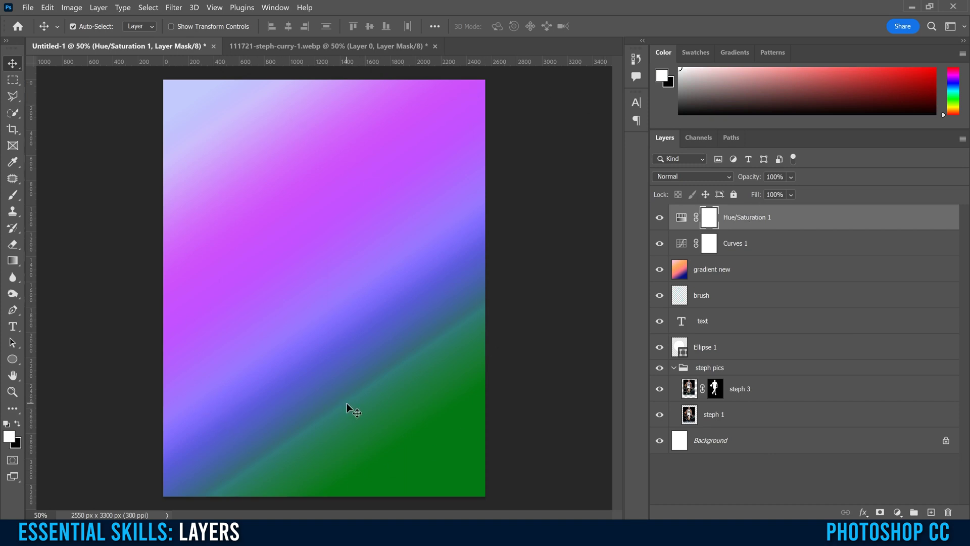
left_click(743, 450)
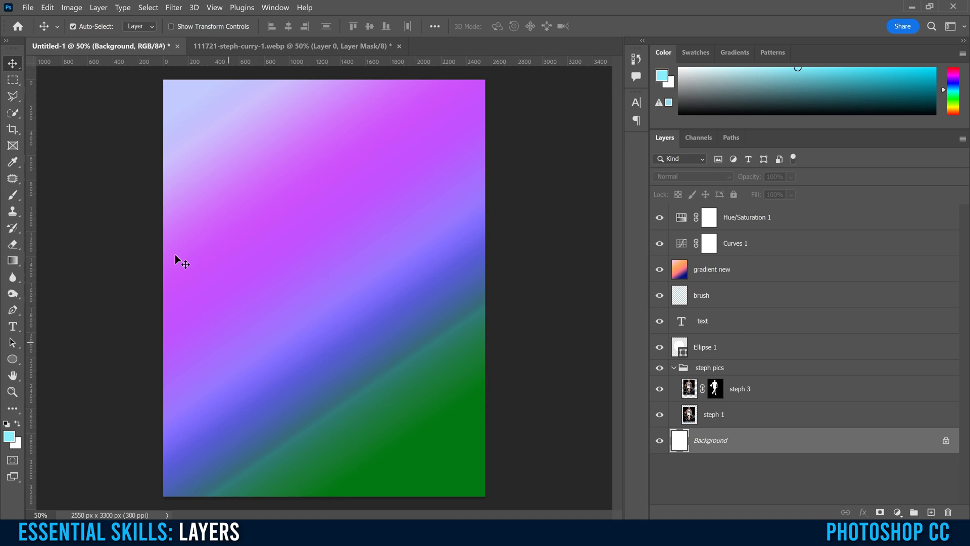
left_click(738, 324)
left_click_drag(738, 324, 732, 211)
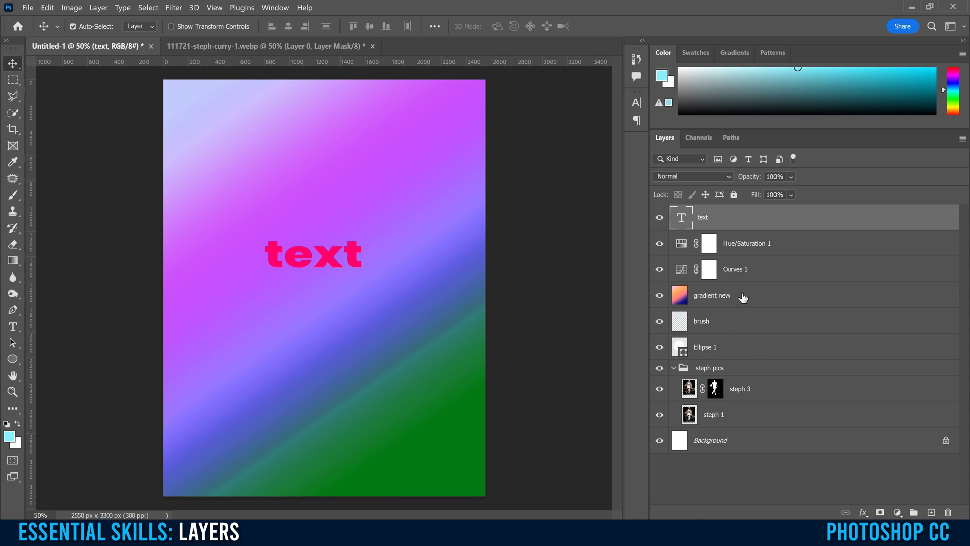
- Move the gradient new layer into the steph pics group, between steph 3 and steph 1
left_click_drag(743, 297, 753, 406)
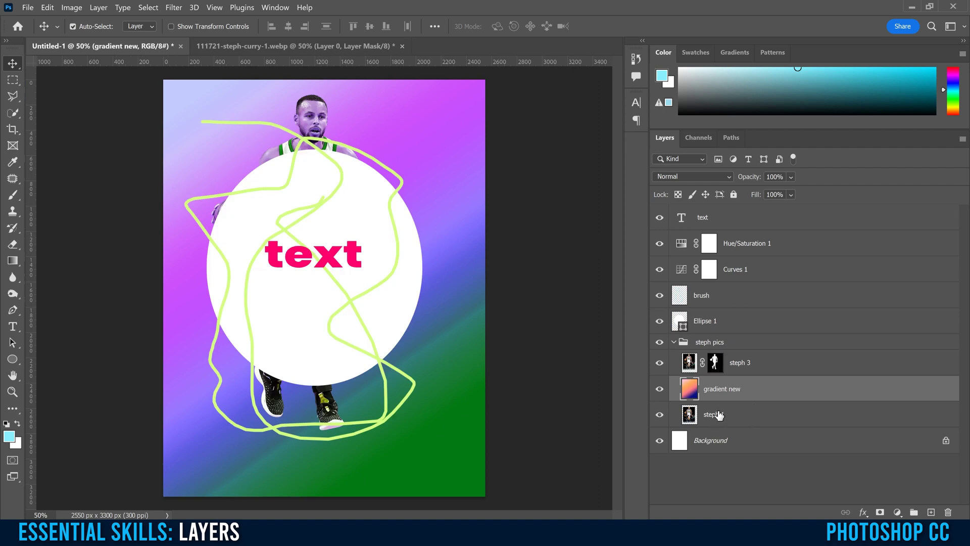
left_click(695, 419)
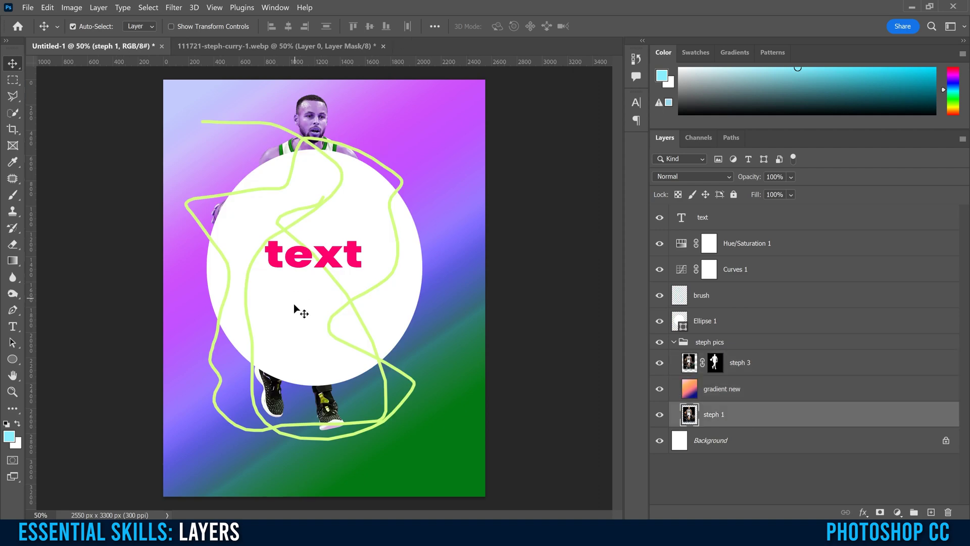
left_click(685, 362)
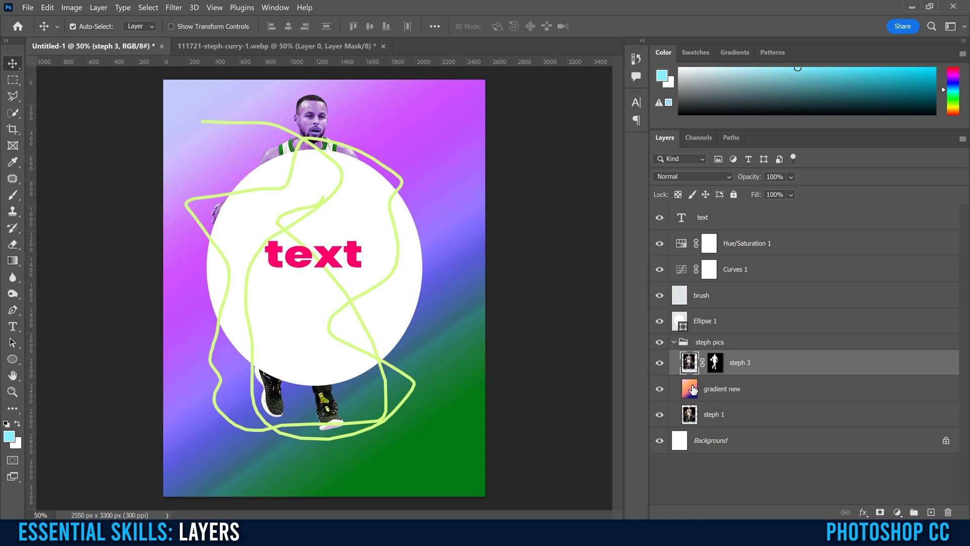
- Move Curves 1 and Hue/Saturation 1 into the steph pics group, above gradient new and beneath steph 3
left_click(757, 272)
left_click_drag(763, 275, 775, 373)
left_click_drag(782, 246, 786, 347)
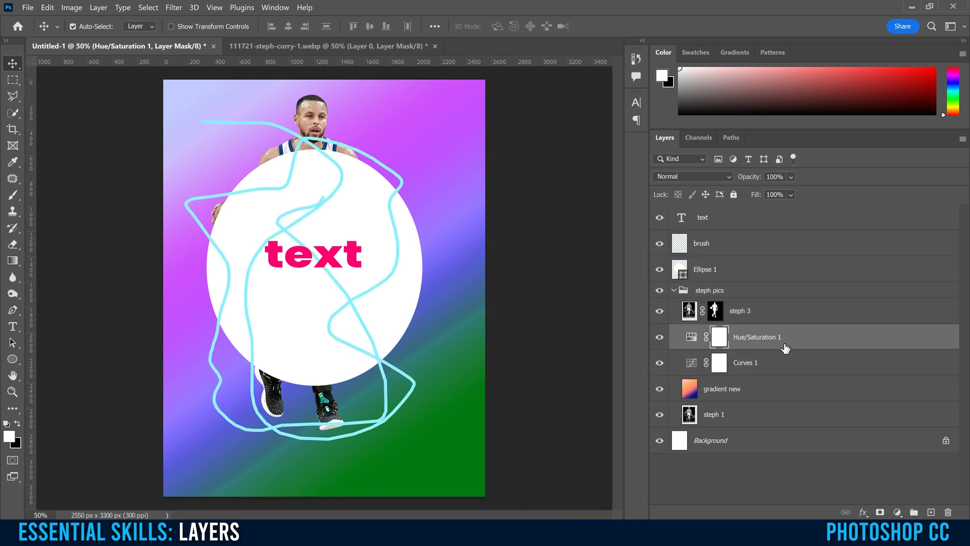
- Move Hue/Saturation 1 out of the group to just above the brush layer, and lower it to between brush and Ellipse 1
mouse_move(719, 341)
left_mouse_down()
mouse_move(747, 290)
mouse_move(742, 258)
mouse_move(719, 240)
left_mouse_up()
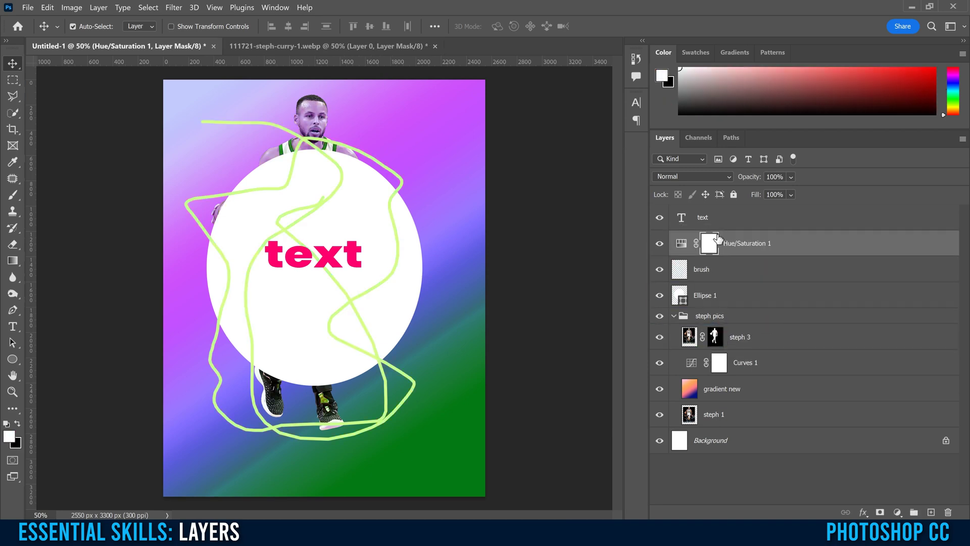
left_click(738, 273)
left_click(745, 303)
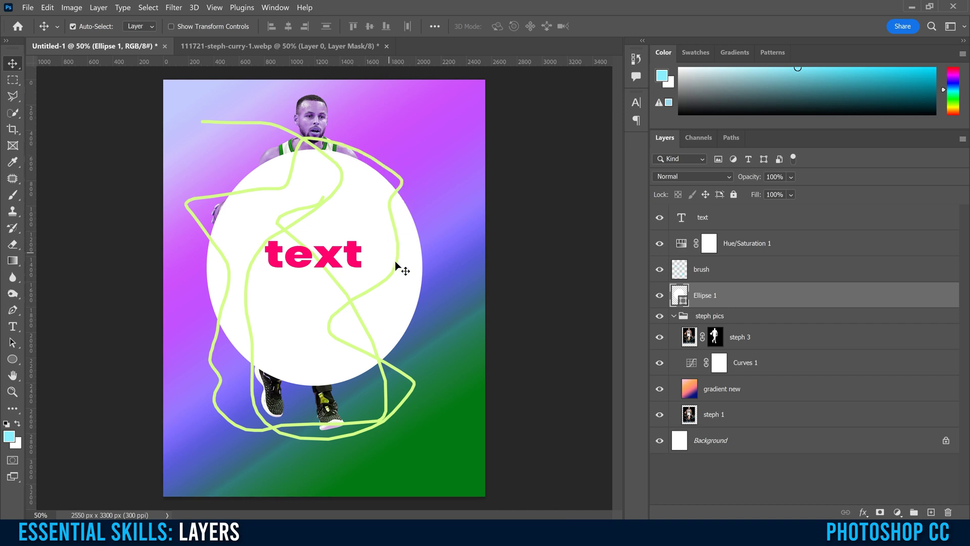
left_click(790, 246)
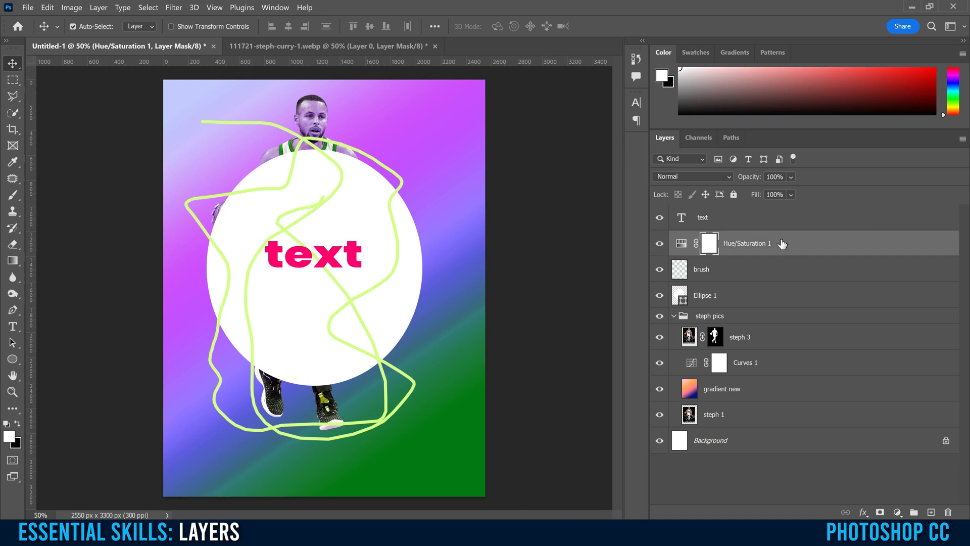
left_click_drag(681, 245, 693, 285)
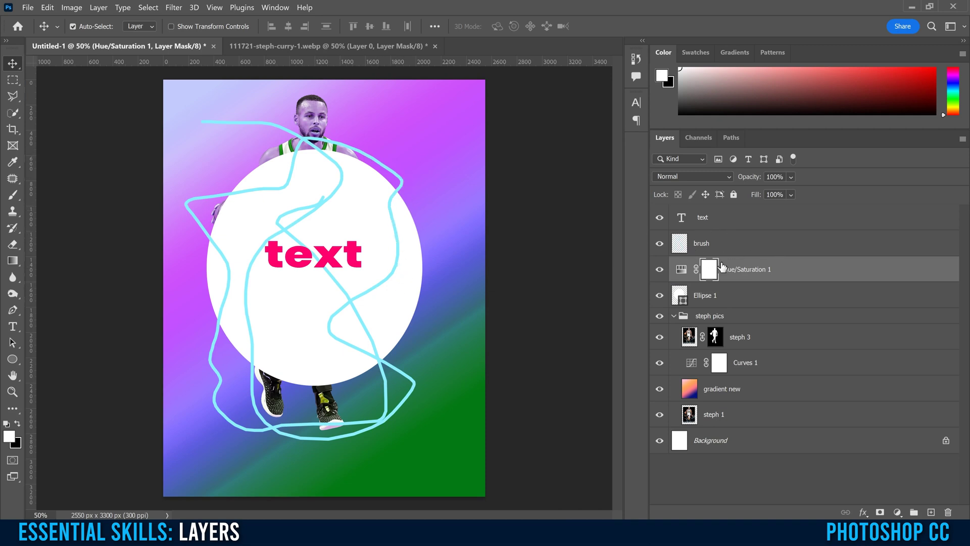
- Return Hue/Saturation 1 to the steph pics group, between steph 3 and Curves 1
left_click(720, 363)
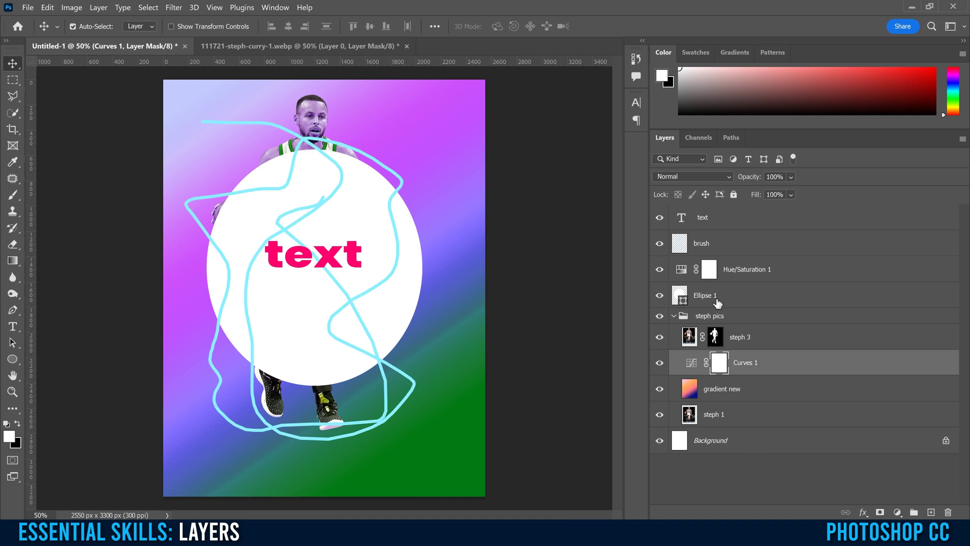
left_click(681, 271)
left_click_drag(682, 272, 702, 350)
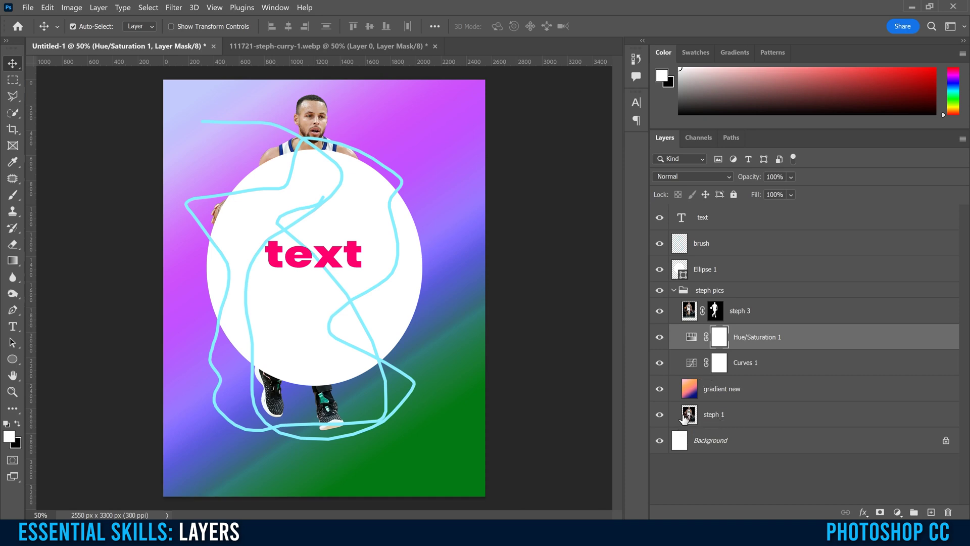
- Move the Ellipse 1 layer into the steph pics group, directly beneath steph 3
left_click(689, 276)
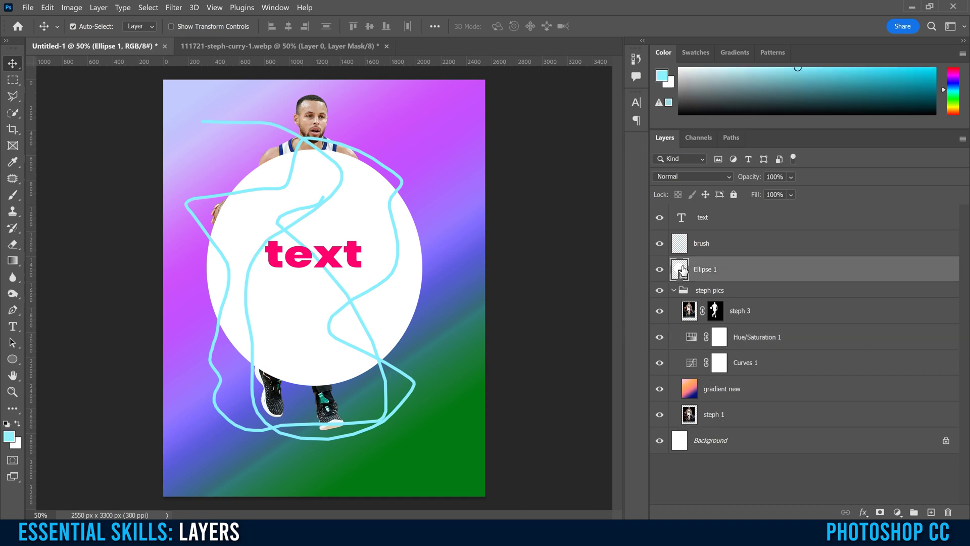
left_click_drag(682, 270, 713, 316)
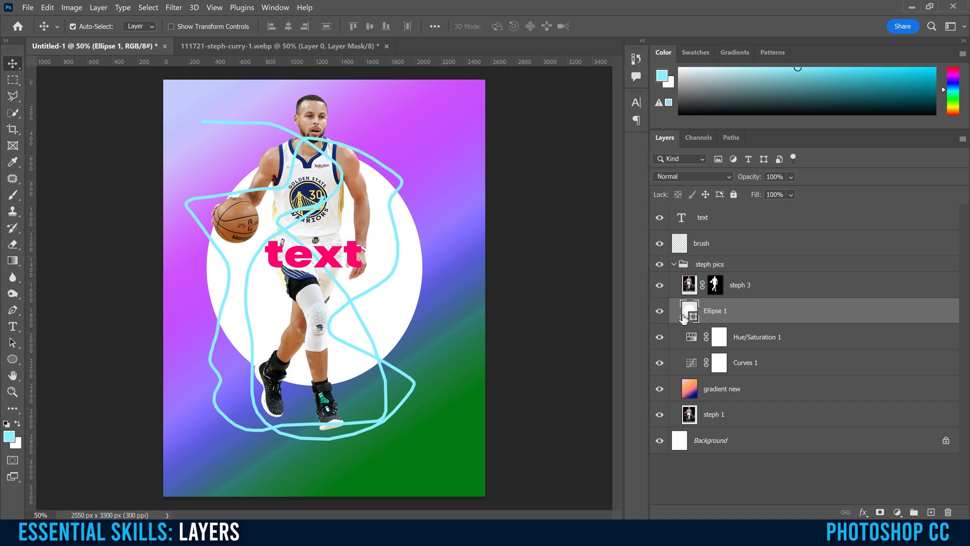
- Delete the brush layer
left_click(730, 250)
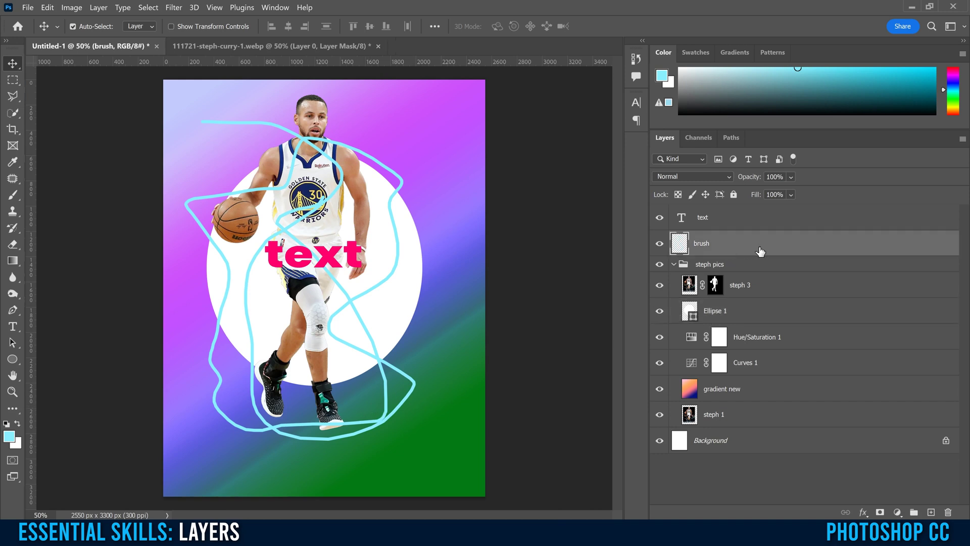
left_click(949, 512)
left_click(500, 225)
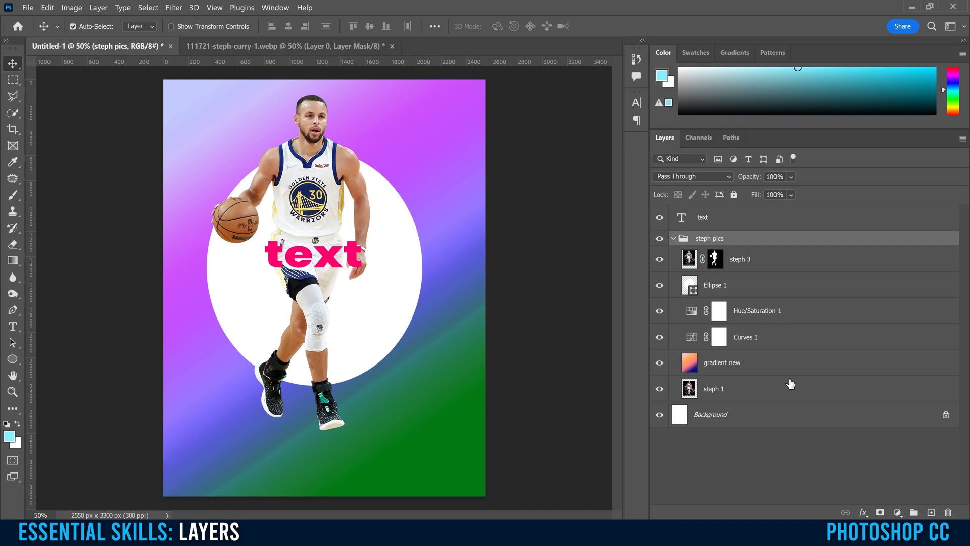
- Select the Hue/Saturation 1, Curves 1 and gradient new layers together by adding them one at a time
left_click(794, 315)
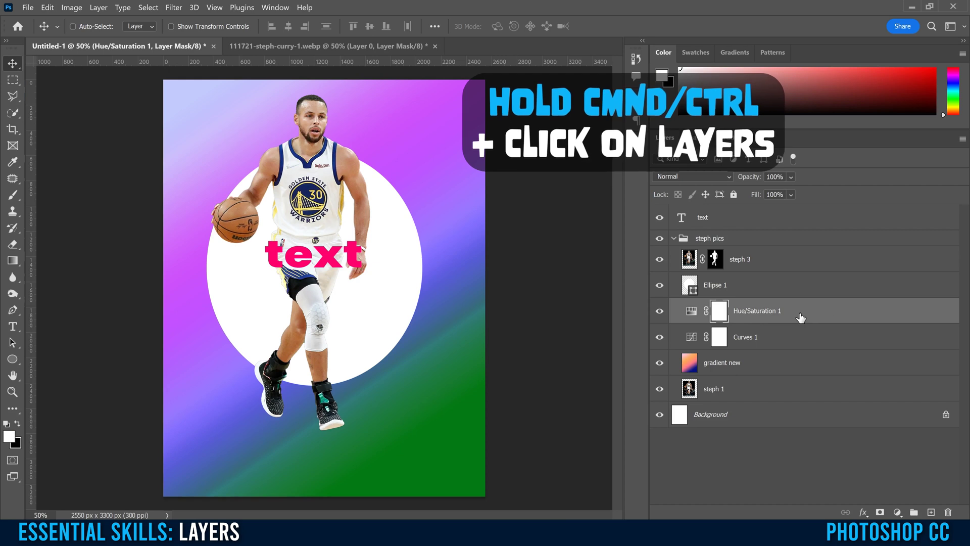
left_click(779, 340, "ctrl")
left_click(779, 367, "ctrl")
mouse_move(790, 317)
left_mouse_down()
mouse_move(792, 277)
mouse_move(793, 312)
mouse_move(805, 324)
left_mouse_up()
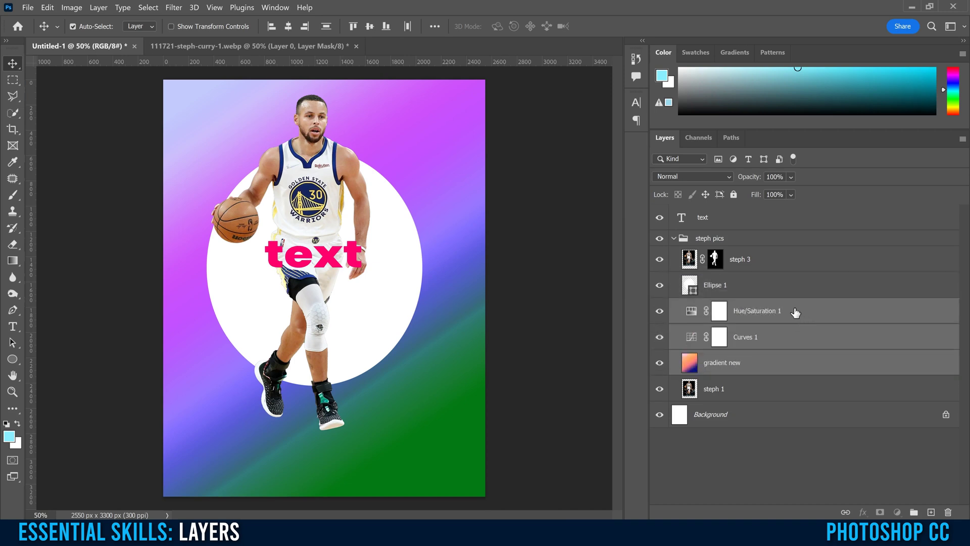
- Select the layer range from Hue/Saturation 1 through gradient new, and the range from text through steph 1
left_click(799, 314)
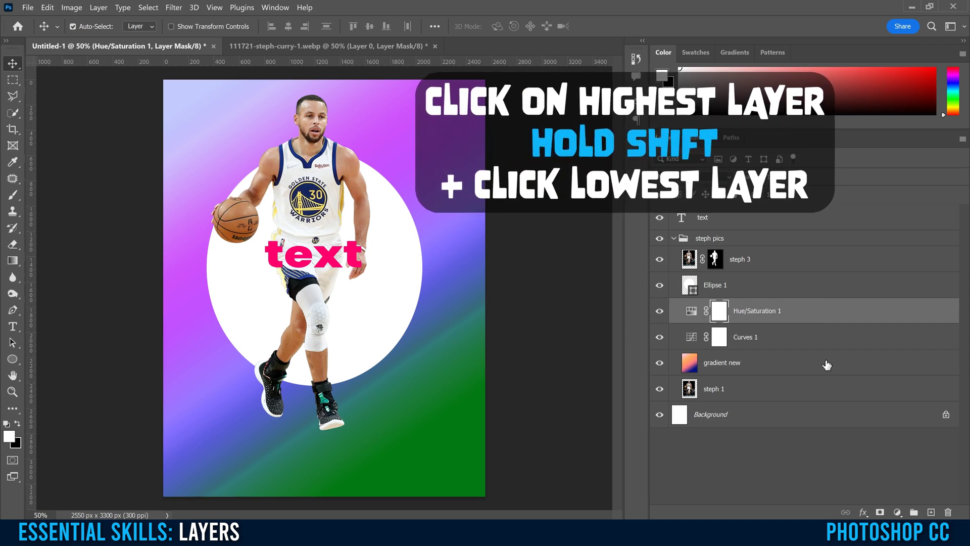
left_click(796, 365, "shift")
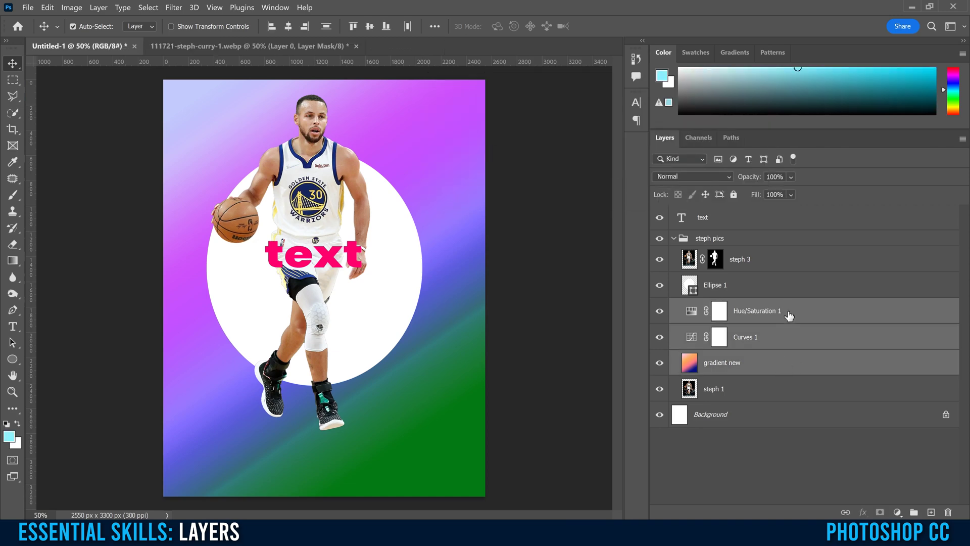
left_click(788, 224)
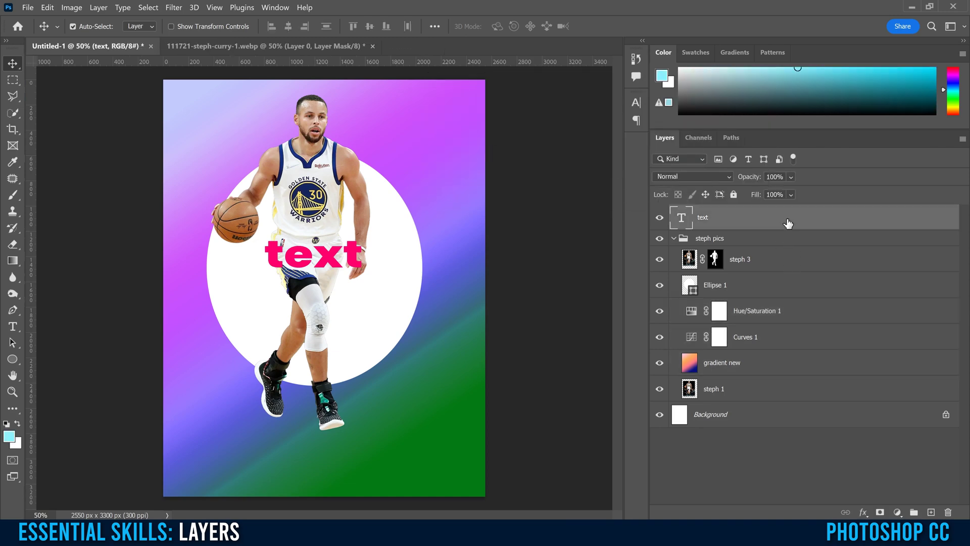
left_click(782, 395, "shift")
- Duplicate the steph 3 layer, and duplicate the resulting copy within the same document
left_click(769, 260)
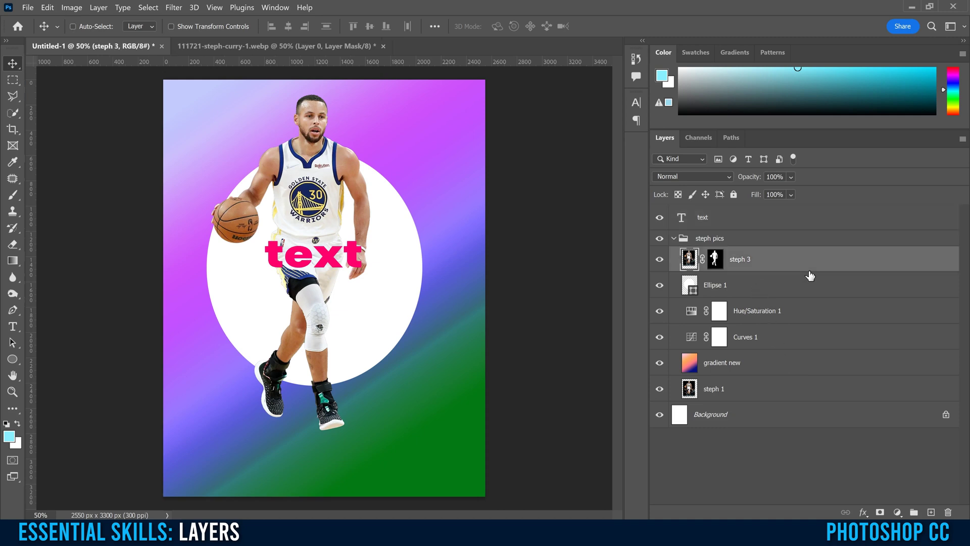
key("ctrl+j")
right_click(796, 260)
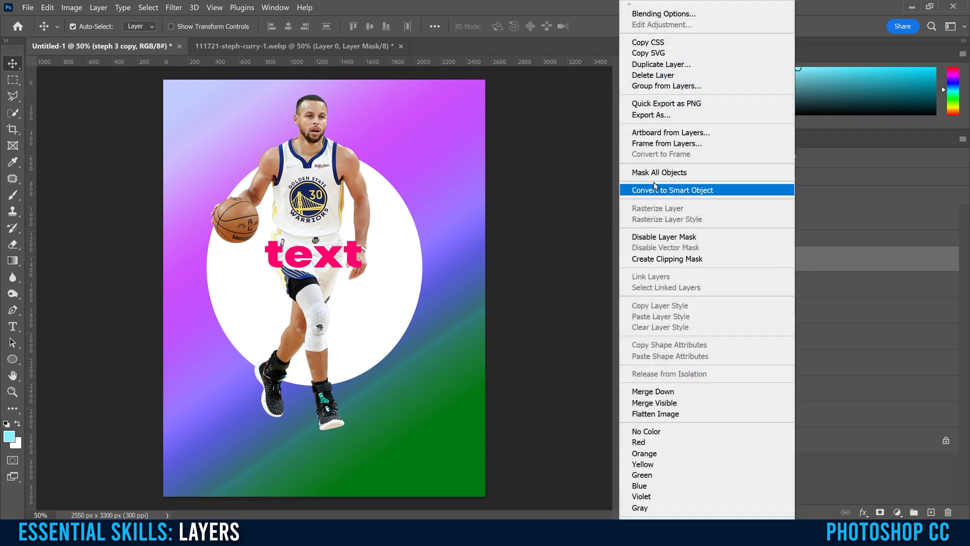
left_click(683, 64)
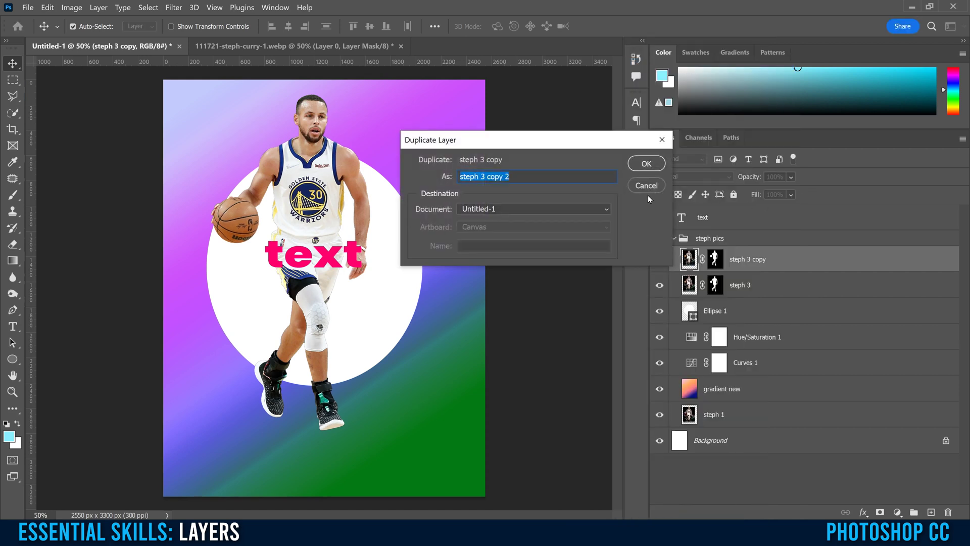
left_click(640, 165)
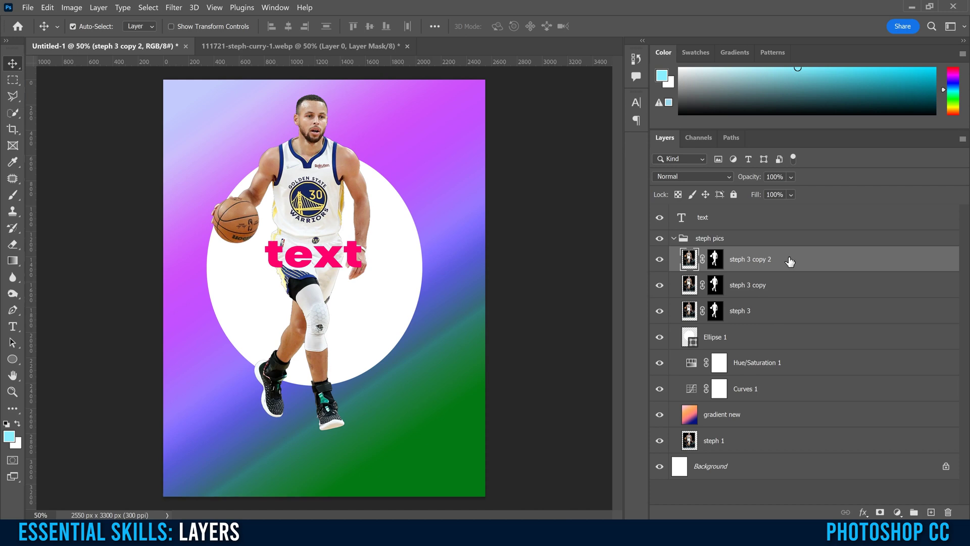
- Move the text layer down so it sits over the player's knees
left_click(730, 219)
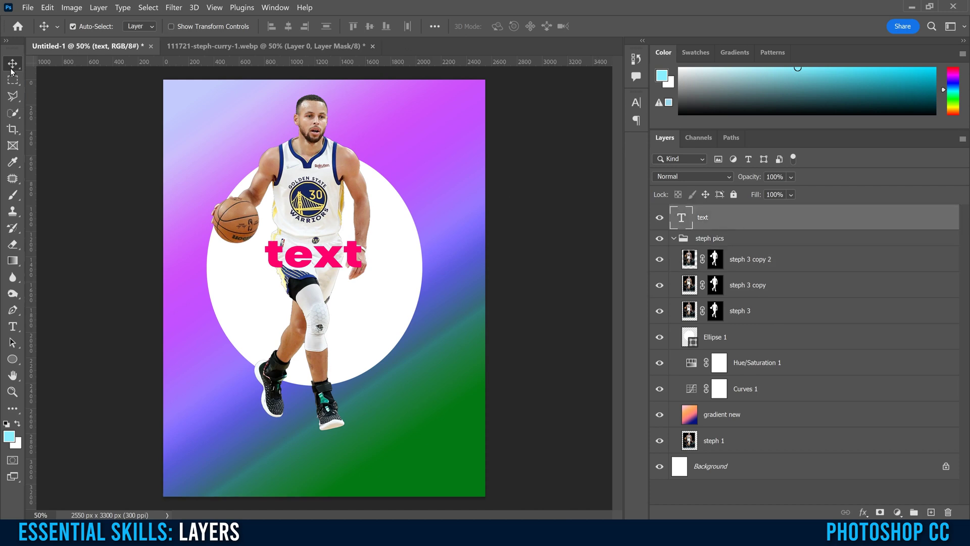
left_click_drag(293, 260, 290, 331)
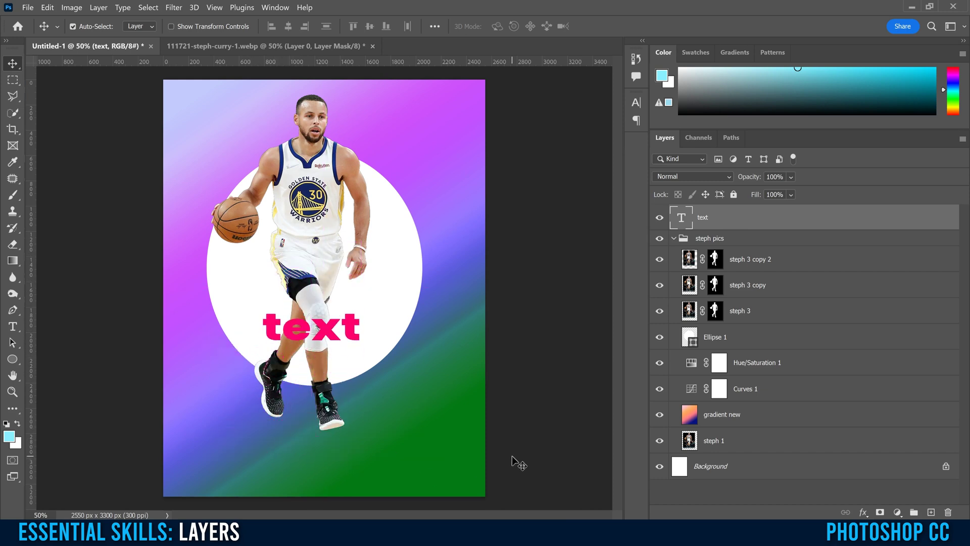
- Place the steph 3 copy 2 player to the right of the original and the steph 3 copy player to its left, both slightly lower
left_click(303, 192)
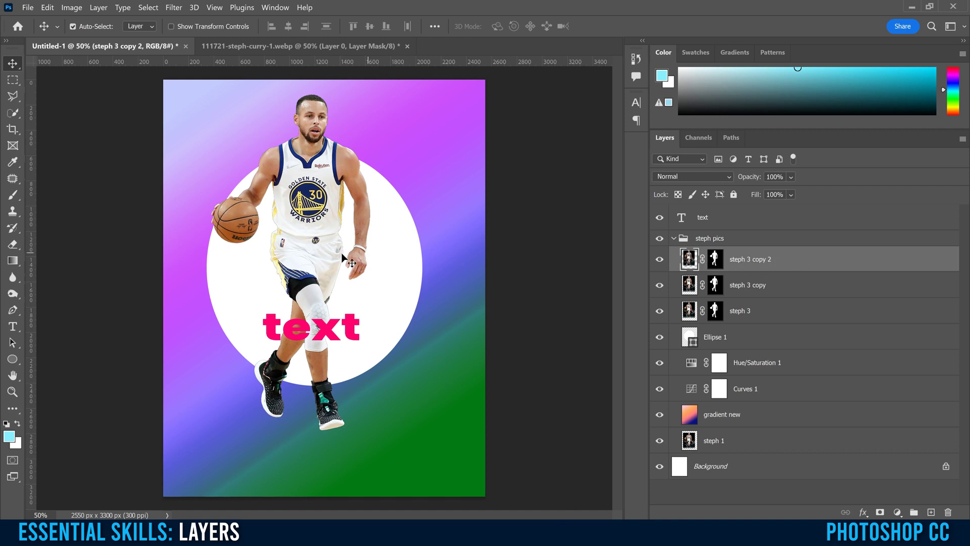
left_click_drag(313, 195, 418, 199)
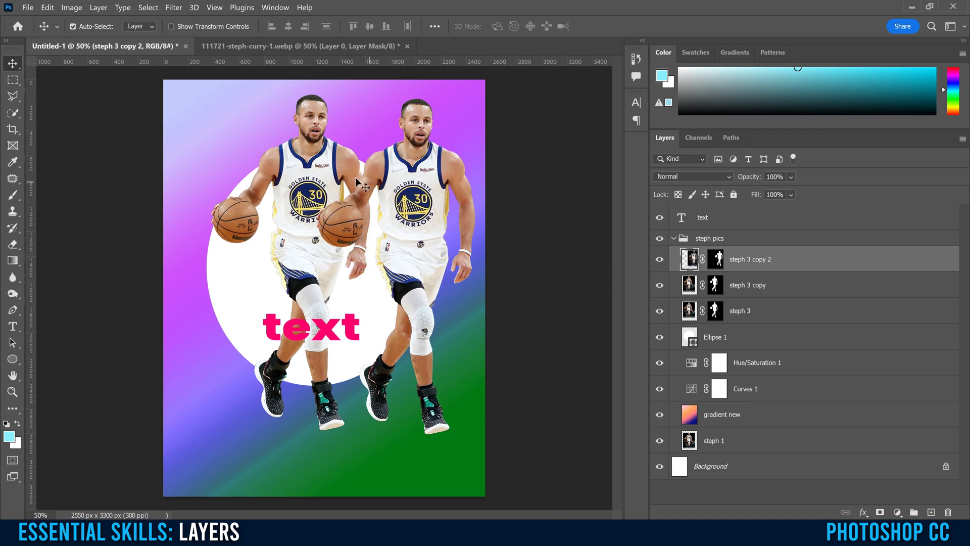
left_click(743, 285)
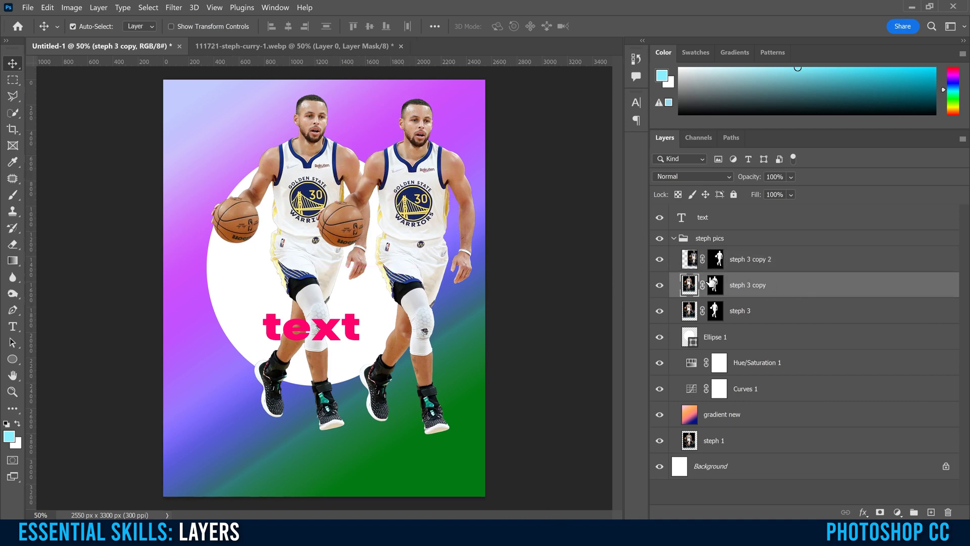
left_click_drag(317, 169, 228, 202)
mouse_move(430, 191)
left_mouse_down()
mouse_move(436, 221)
mouse_move(428, 208)
left_mouse_up()
- Nudge the text down, and move the white ellipse up, scaling it to about 105% with a rotation of about 4.2 degrees
left_click_drag(326, 332, 329, 342)
left_click_drag(338, 306, 381, 256)
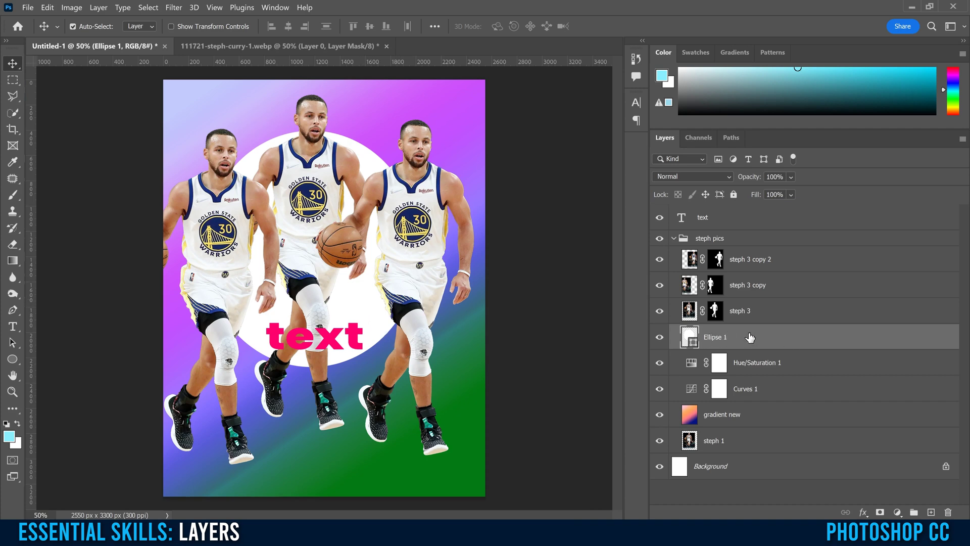
key("ctrl+t")
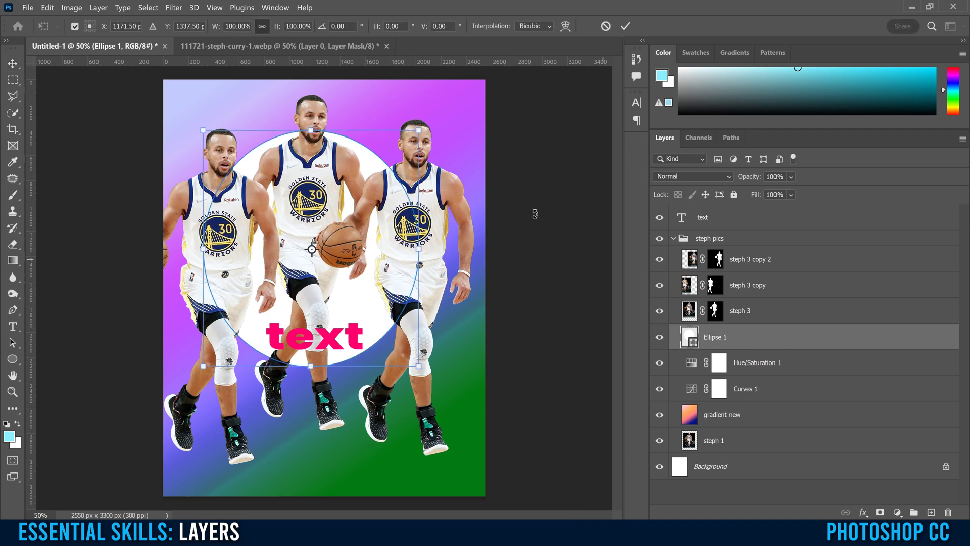
left_click_drag(419, 131, 434, 107)
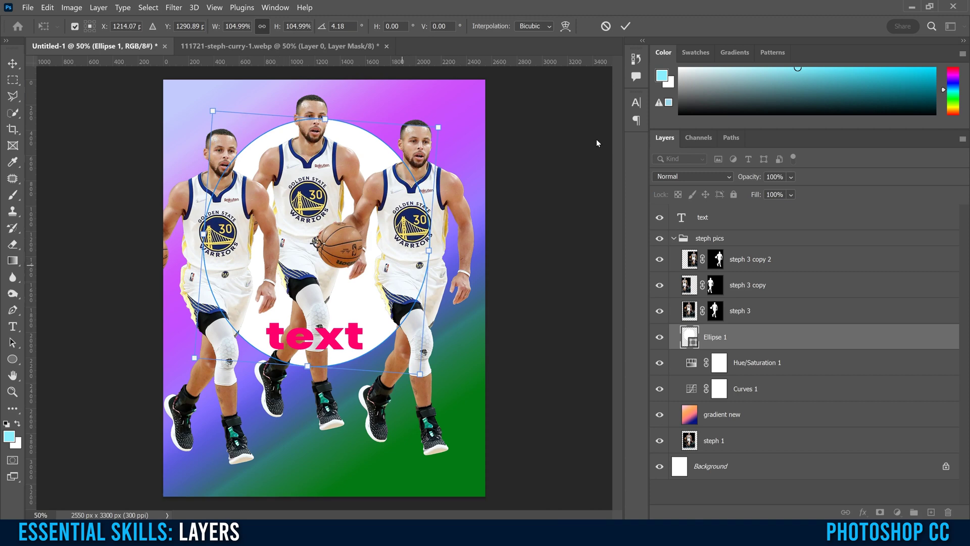
left_click(626, 26)
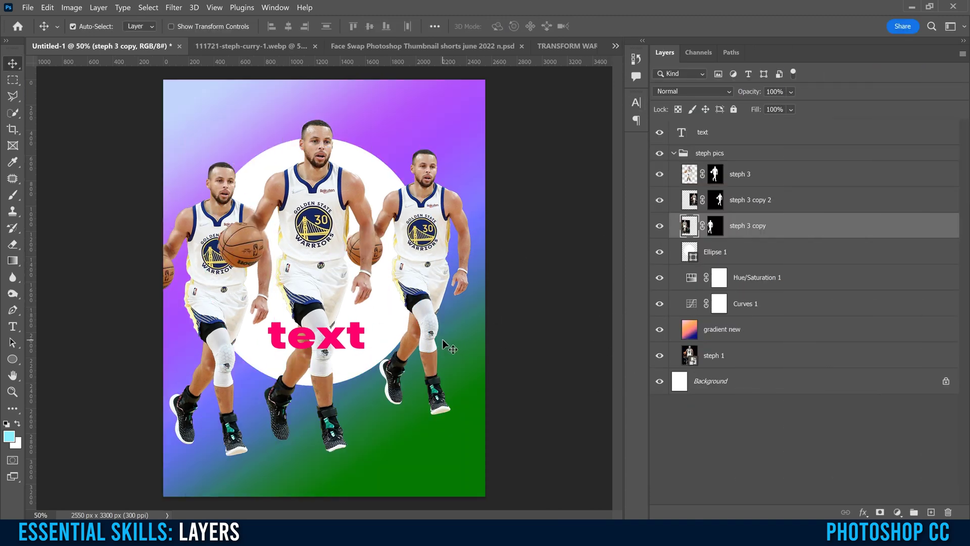
- Apply a Gaussian Blur to the steph 3 layer and undo it
left_click(690, 180)
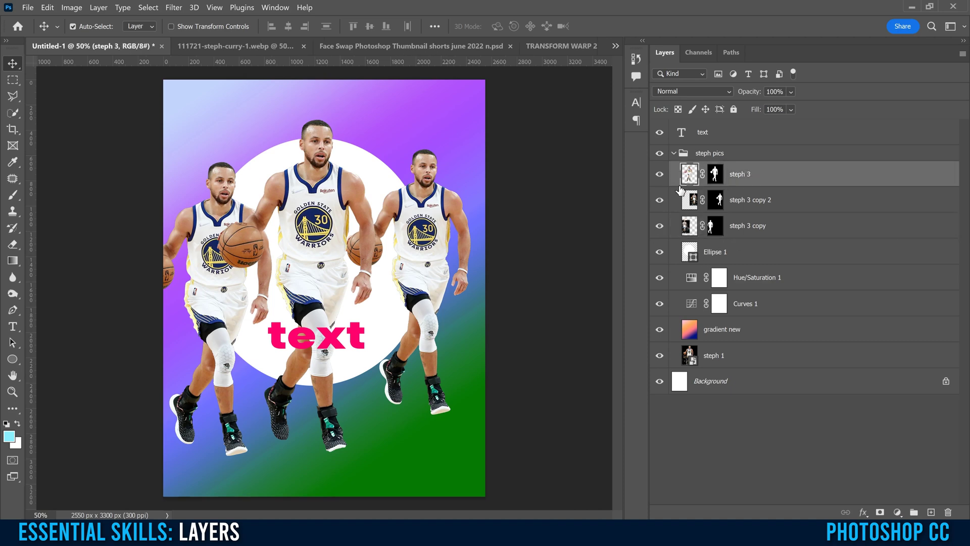
left_click(71, 8)
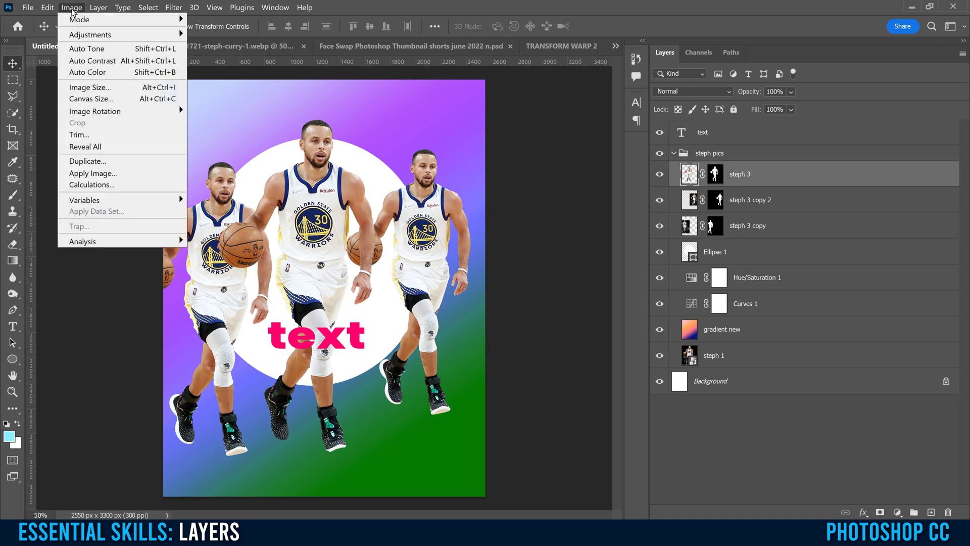
mouse_move(88, 35)
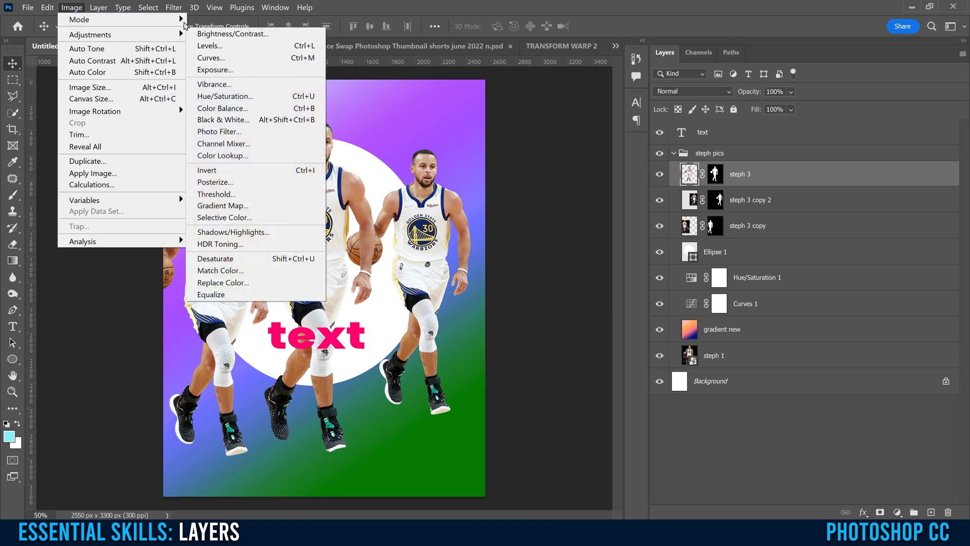
left_click(173, 8)
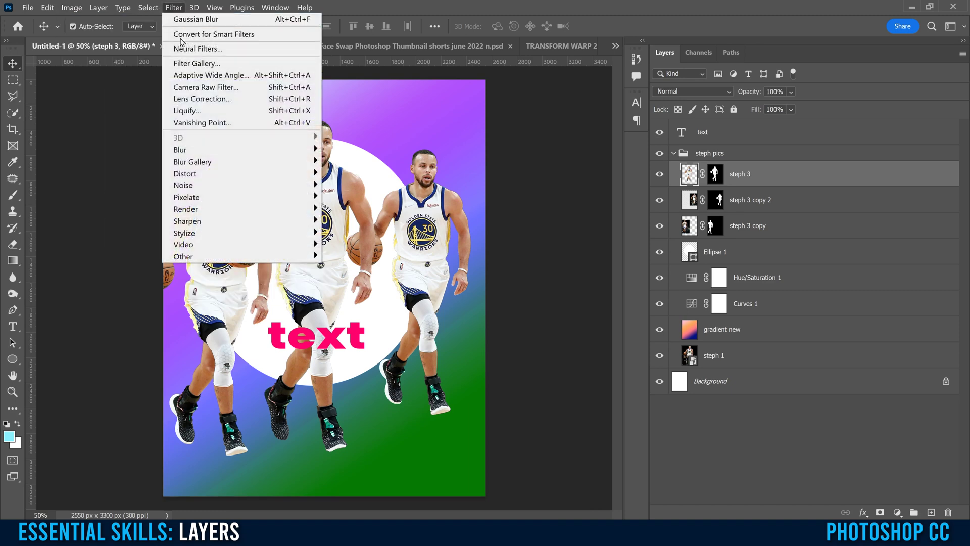
mouse_move(213, 155)
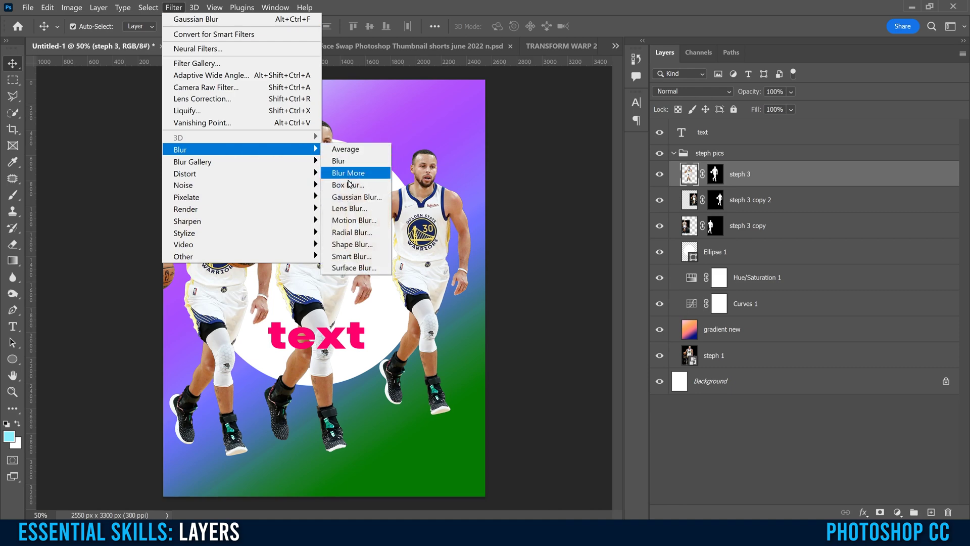
left_click(357, 196)
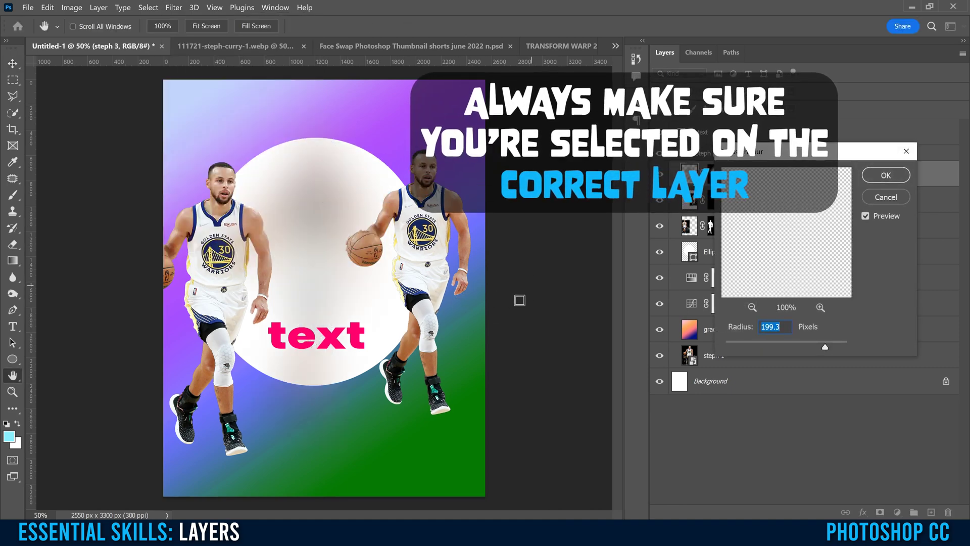
left_click_drag(813, 346, 791, 346)
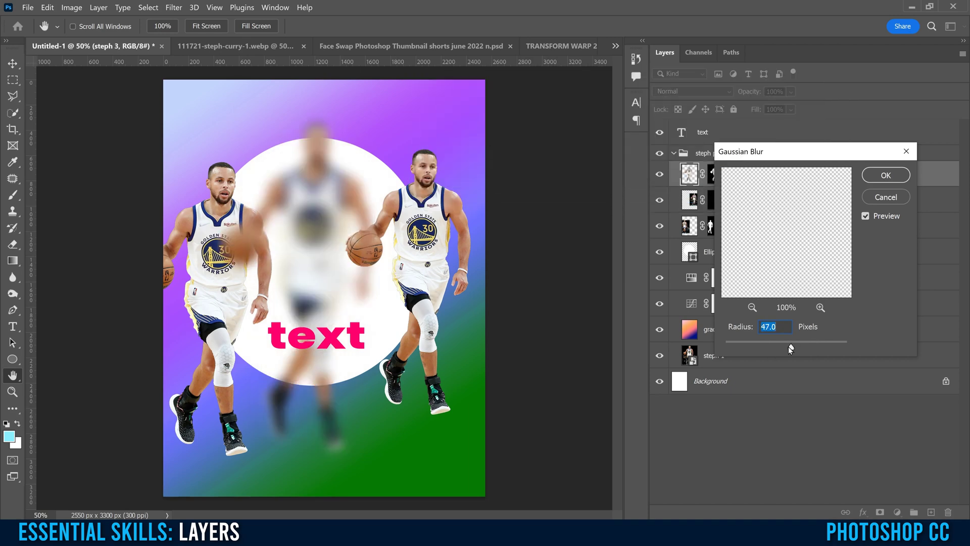
left_click(886, 175)
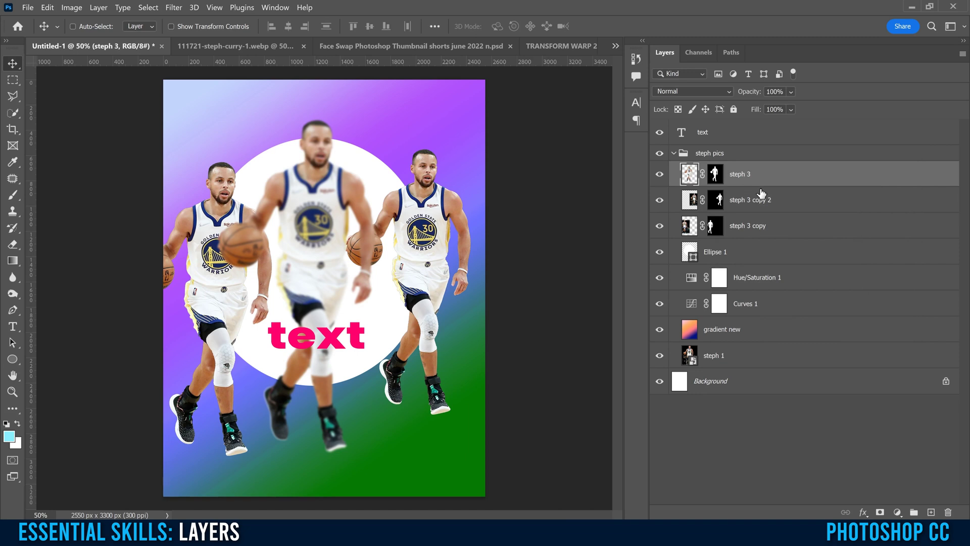
key("ctrl+z")
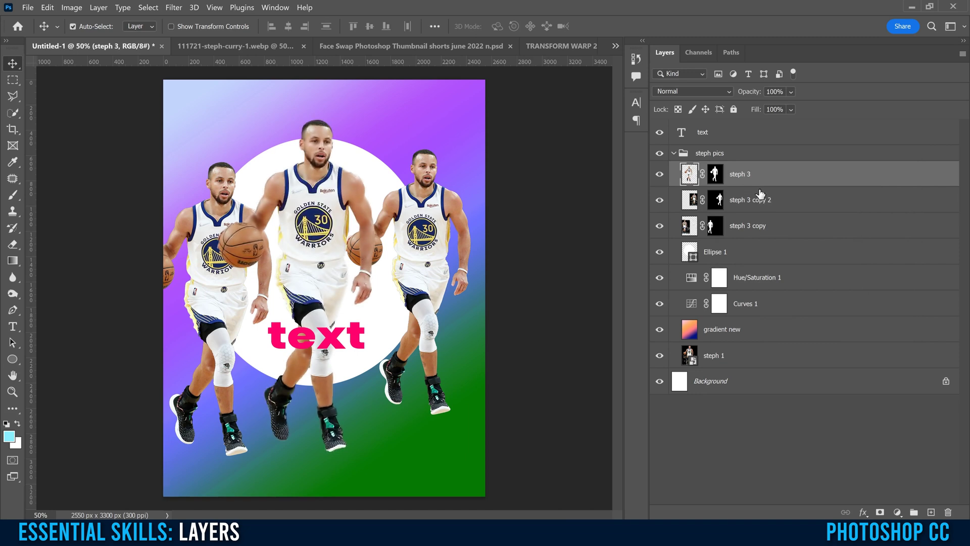
- Set the gradient new layer's blend mode to Screen, and enlarge the steph 1 photo beneath it to cover the whole canvas
left_click(728, 332)
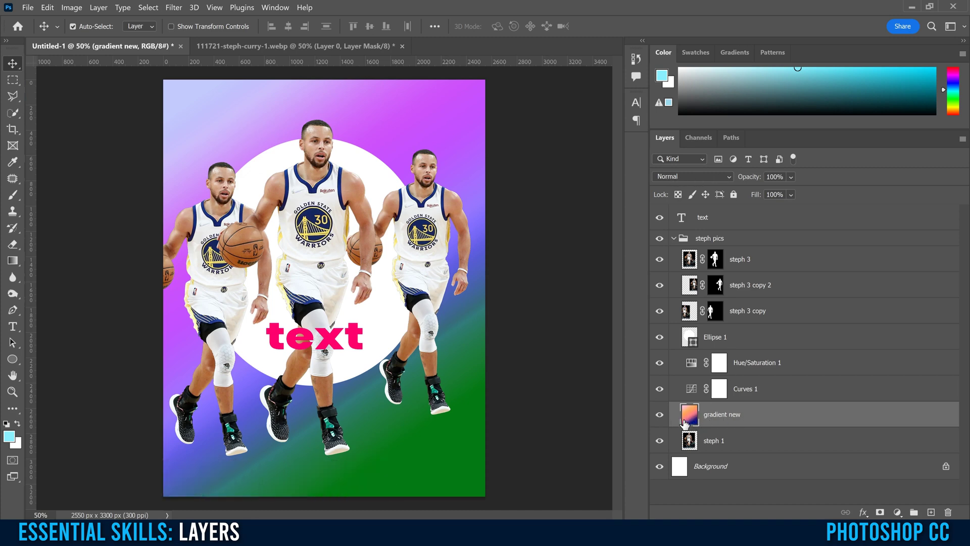
left_click(698, 177)
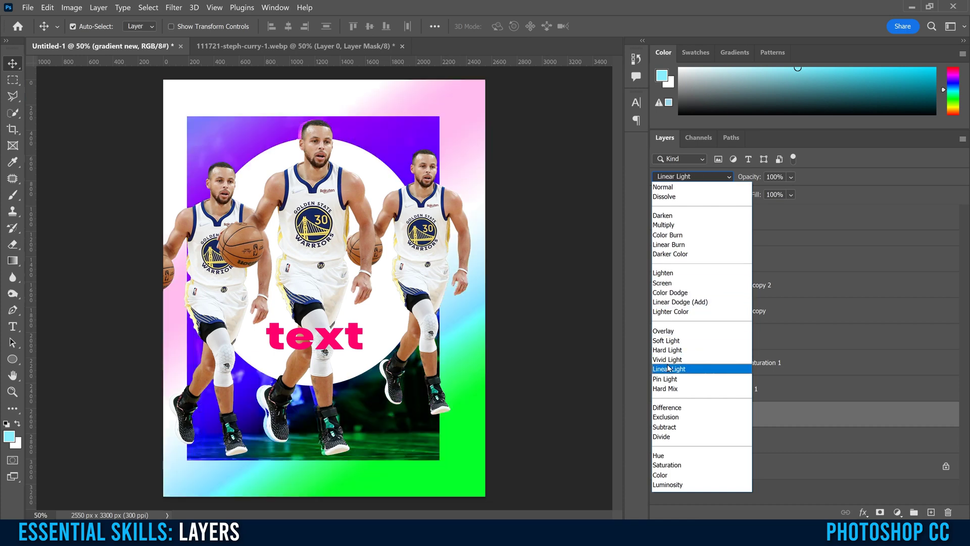
left_click(670, 284)
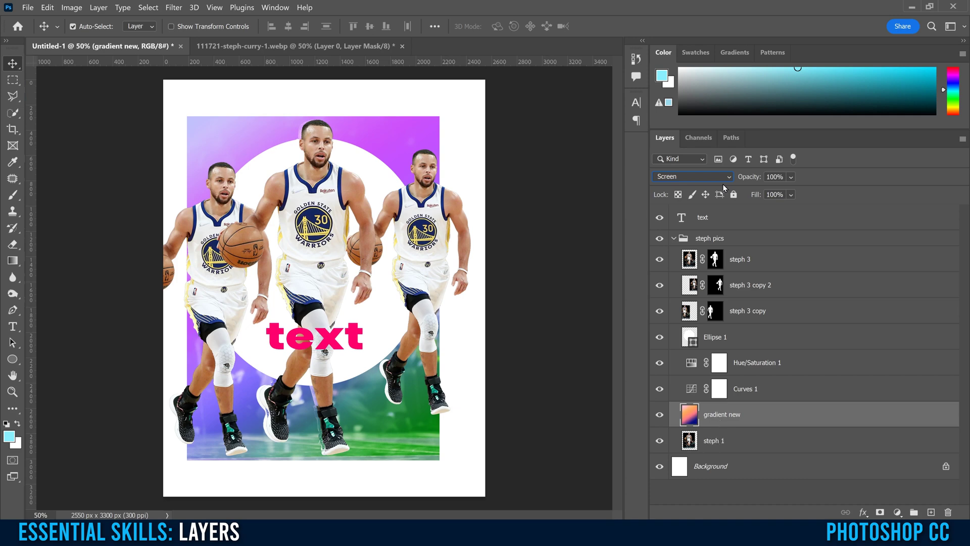
left_click(674, 179)
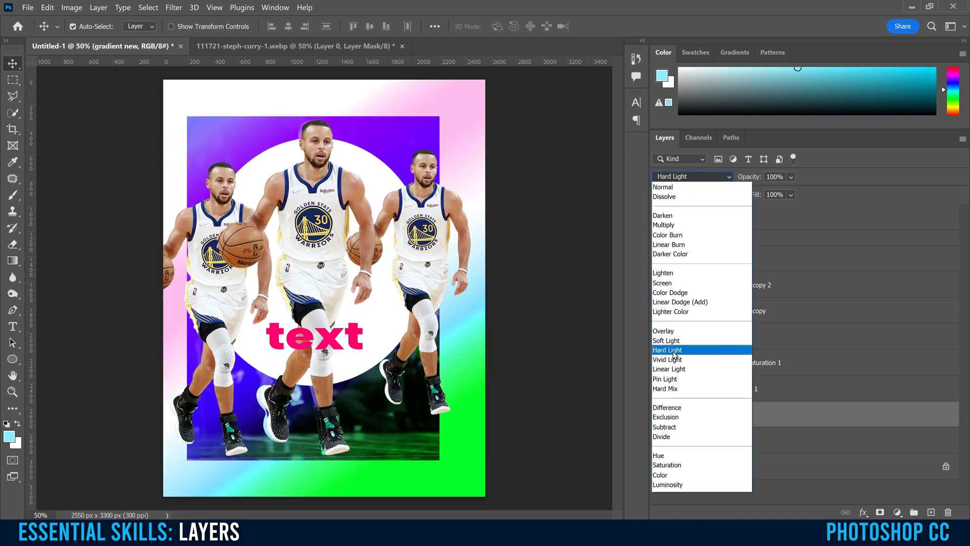
left_click(674, 284)
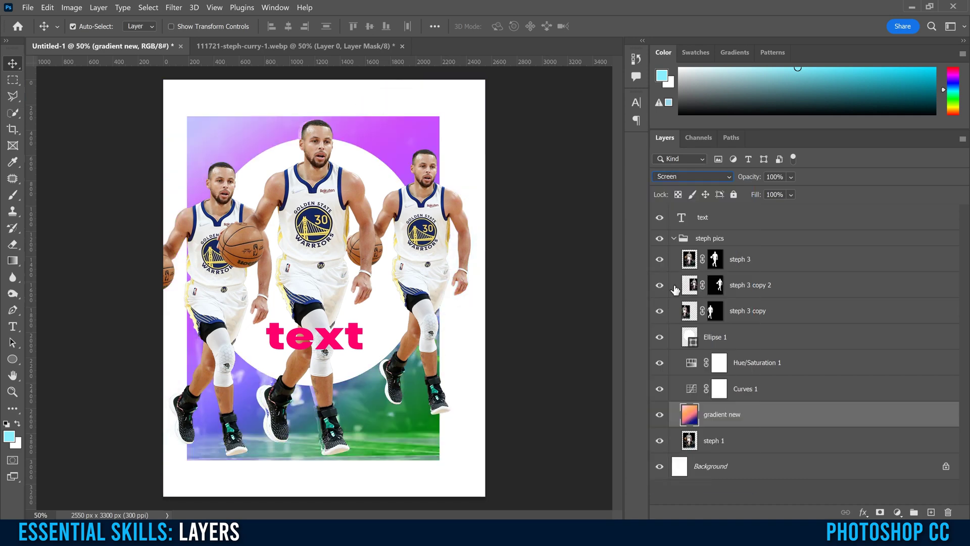
left_click(691, 445)
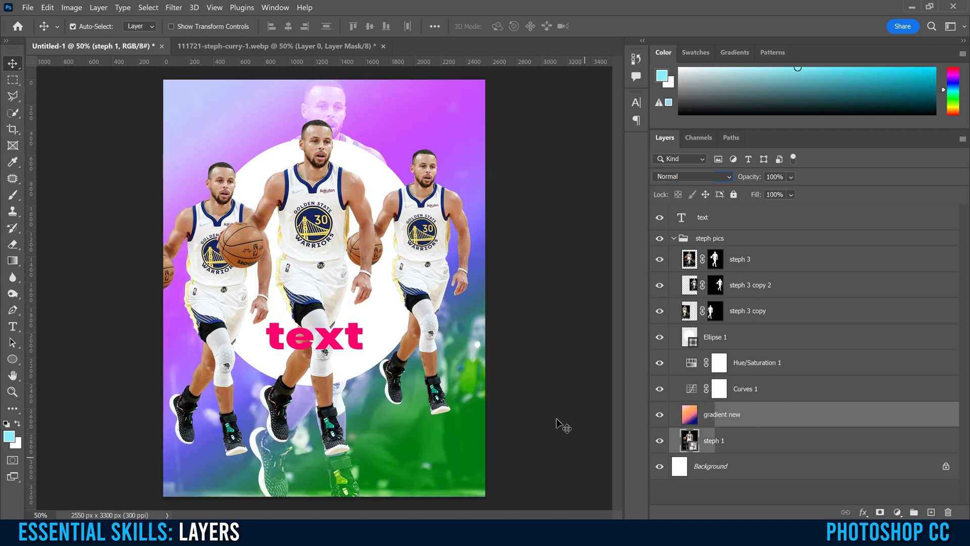
- Shift the hue of the Hue/Saturation 1 adjustment so the background turns yellow, orange and purple
double_click(692, 364)
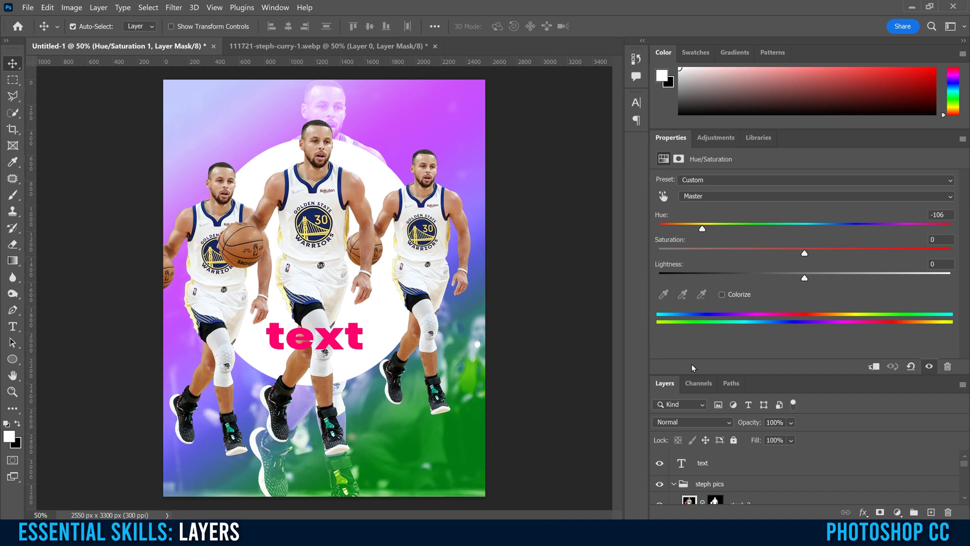
left_click_drag(701, 231, 849, 235)
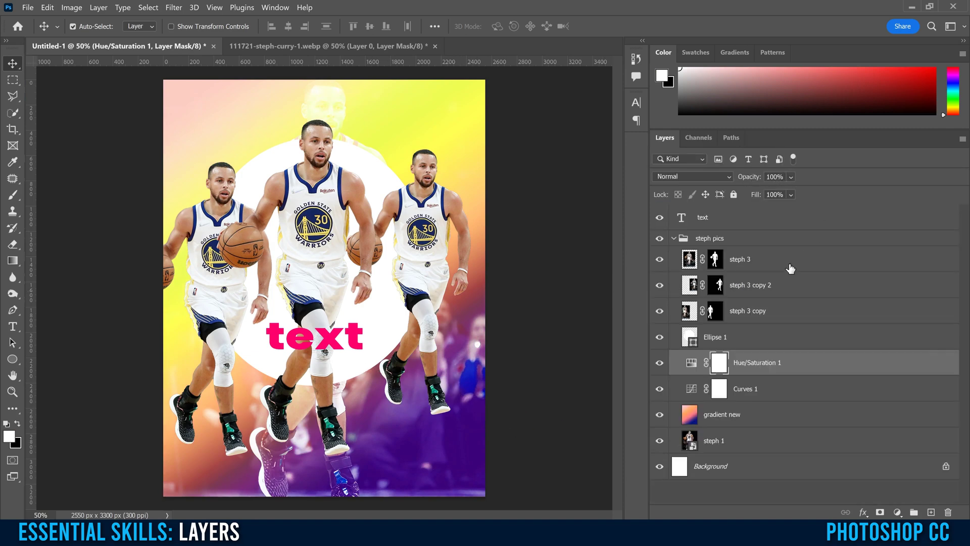
- Set the opacity of the steph 3 copy 2 layer to 40%
left_click(763, 289)
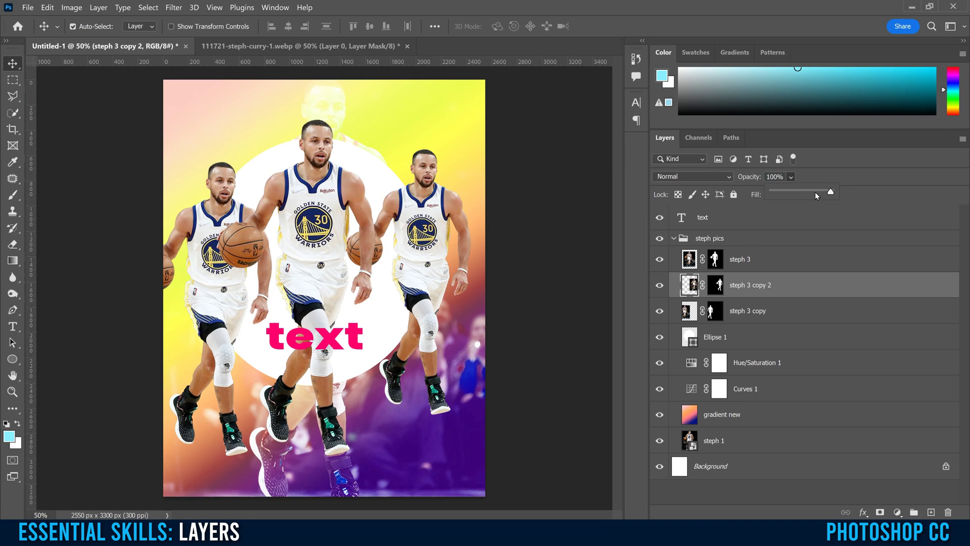
left_click_drag(836, 194, 763, 196)
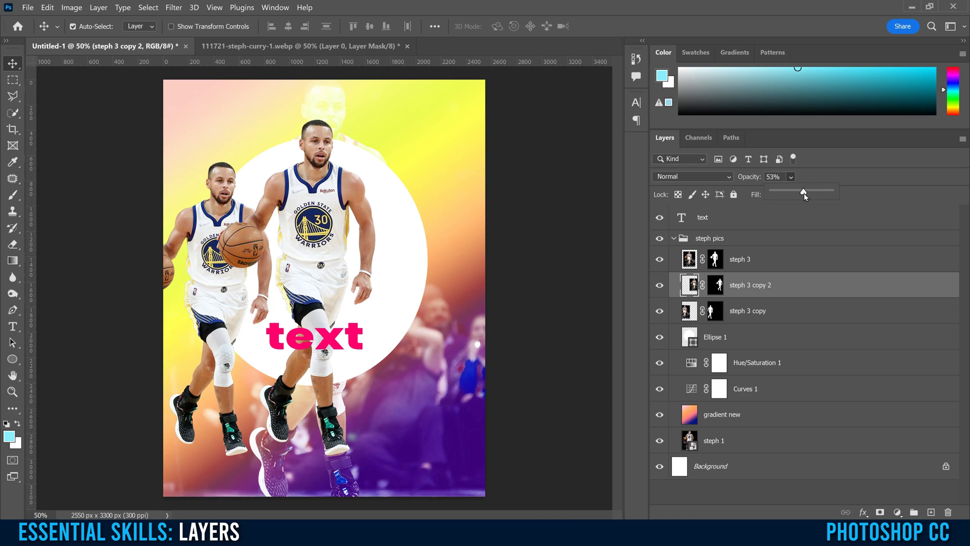
left_click_drag(803, 193, 803, 193)
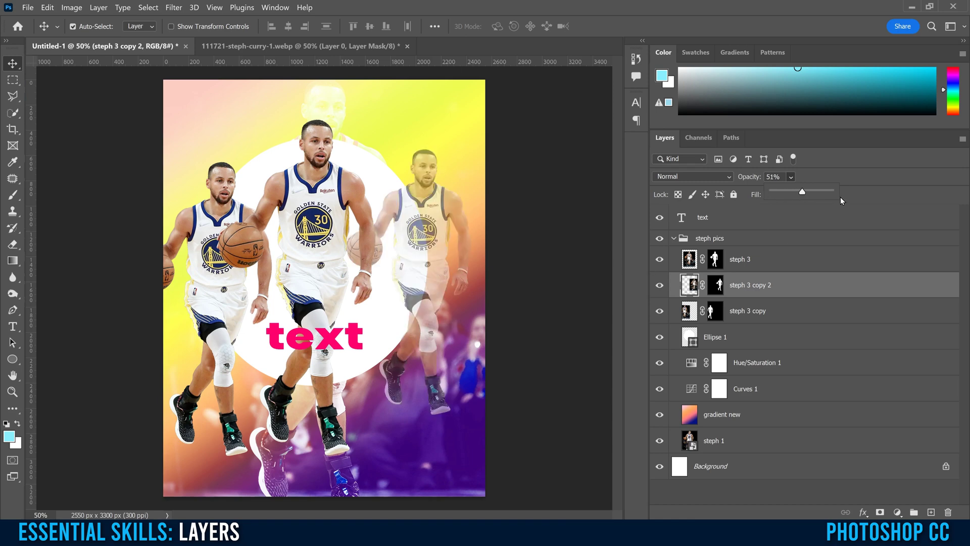
left_click_drag(815, 193, 794, 194)
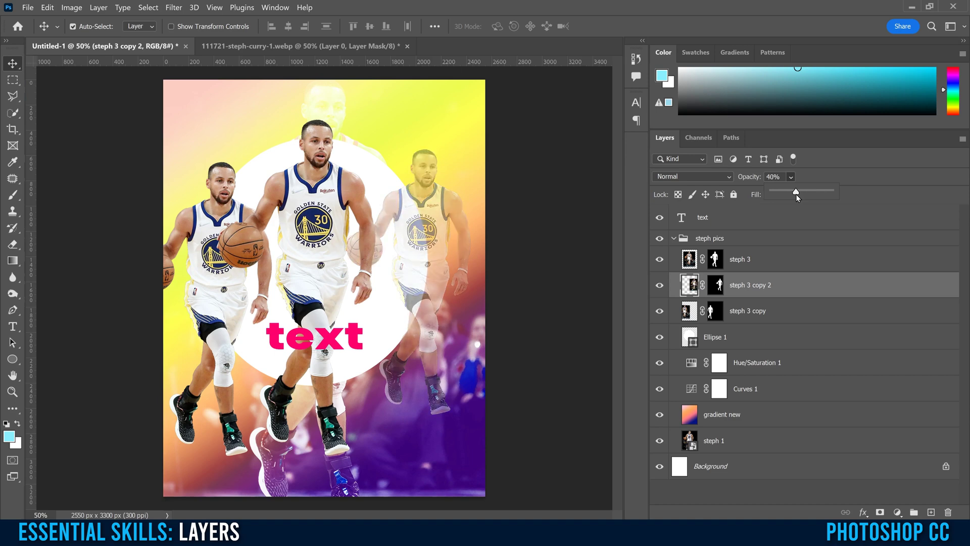
left_click(828, 159)
- Lower the opacity of the steph 3 copy layer so the left-hand player is semi-transparent
left_click(220, 184)
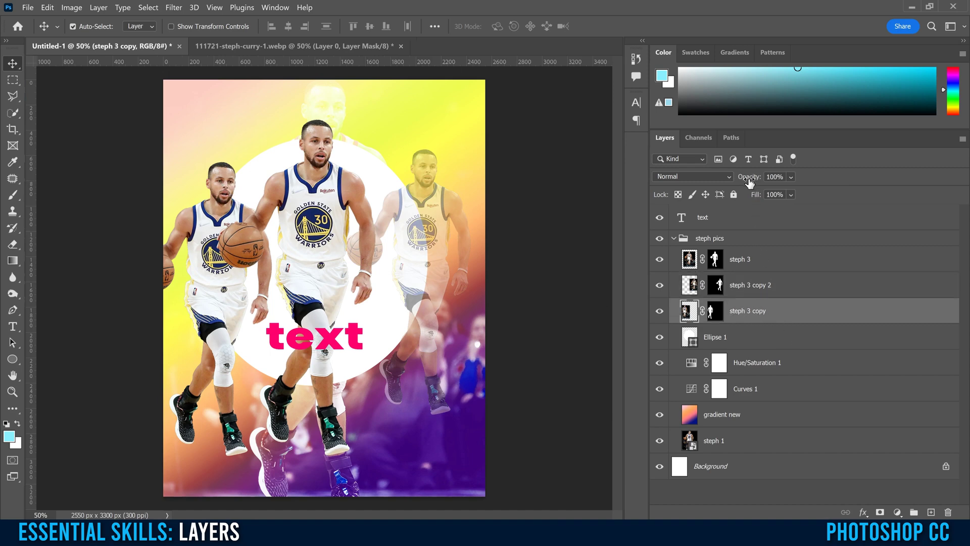
mouse_move(751, 181)
left_mouse_down()
mouse_move(715, 184)
mouse_move(796, 188)
mouse_move(753, 182)
mouse_move(769, 181)
left_mouse_up()
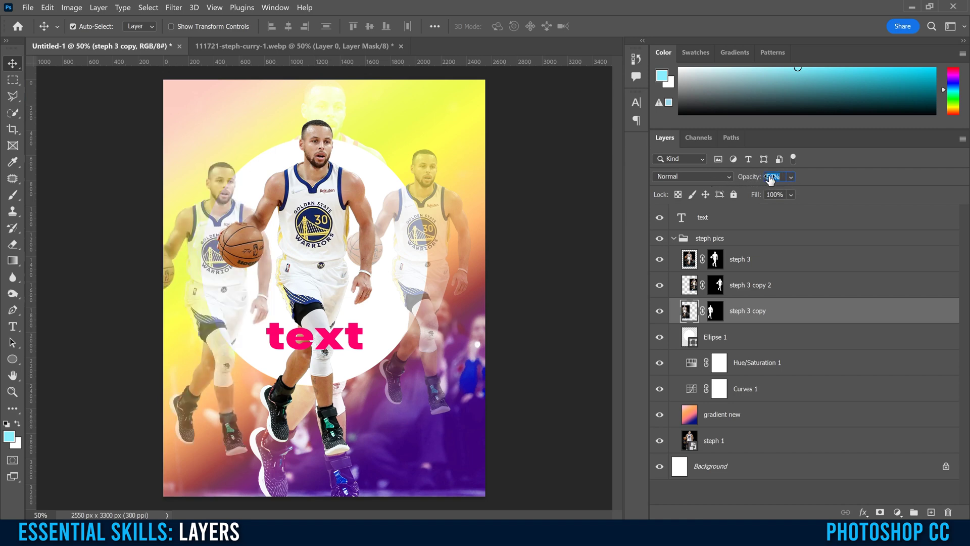
key("Return")
- Reduce the fill of the steph 3 copy 2 layer and return it to full
left_click(692, 289)
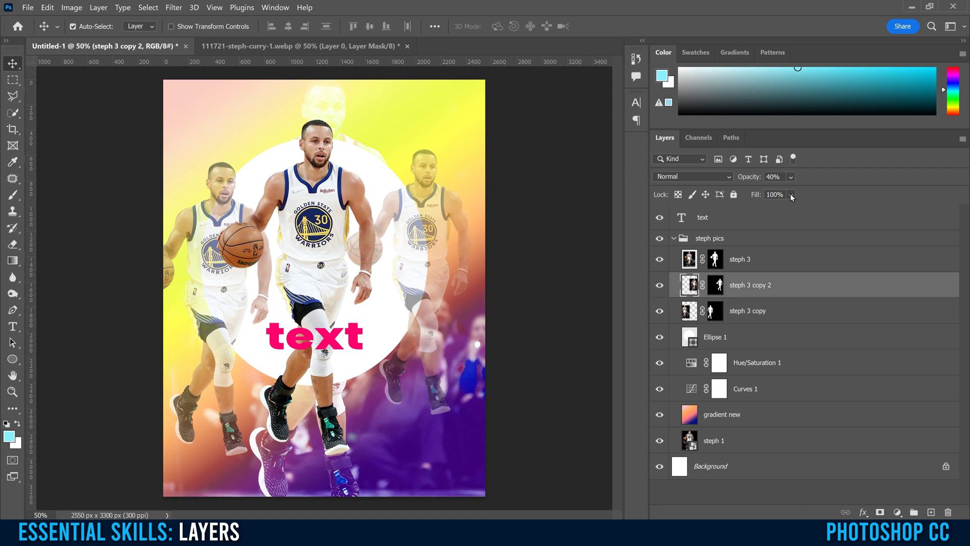
left_click_drag(801, 212, 793, 211)
left_click_drag(772, 209, 848, 210)
- Open the blending options for the text layer, keeping the artwork's text in view
left_click(717, 223)
left_click(717, 222)
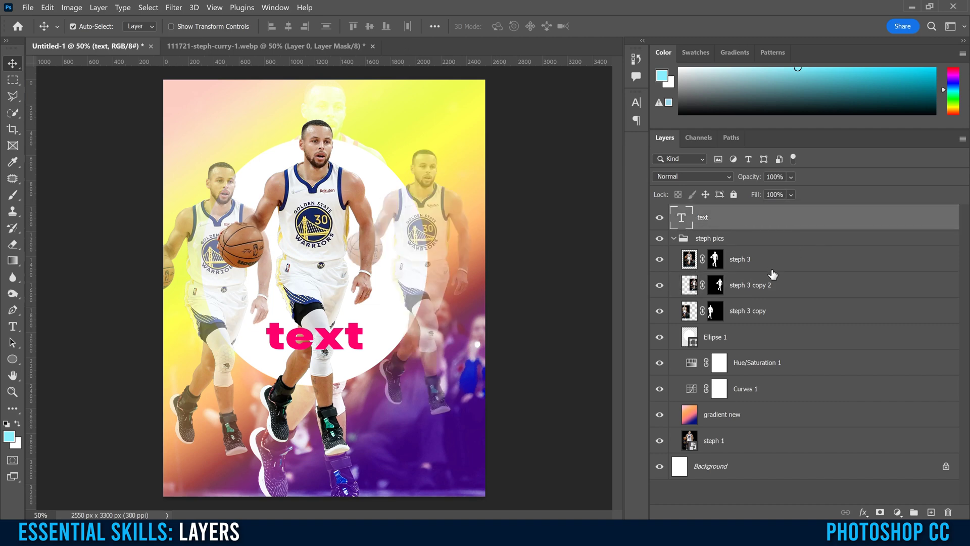
right_click(822, 219)
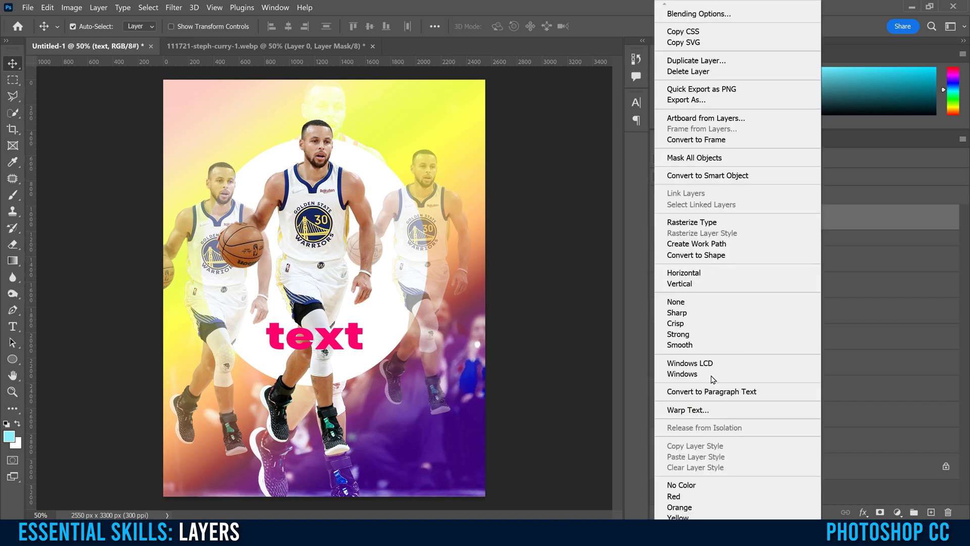
left_click(702, 13)
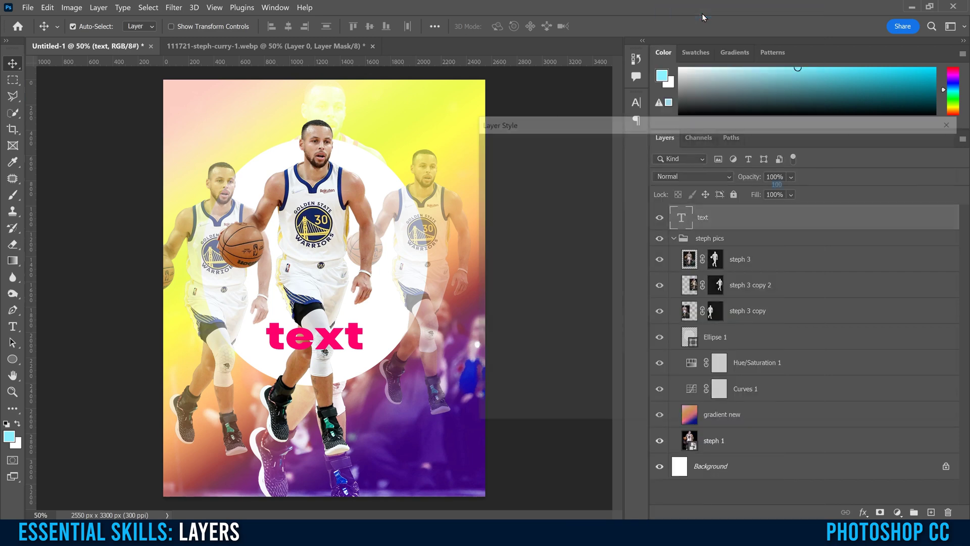
left_click_drag(567, 127, 587, 96)
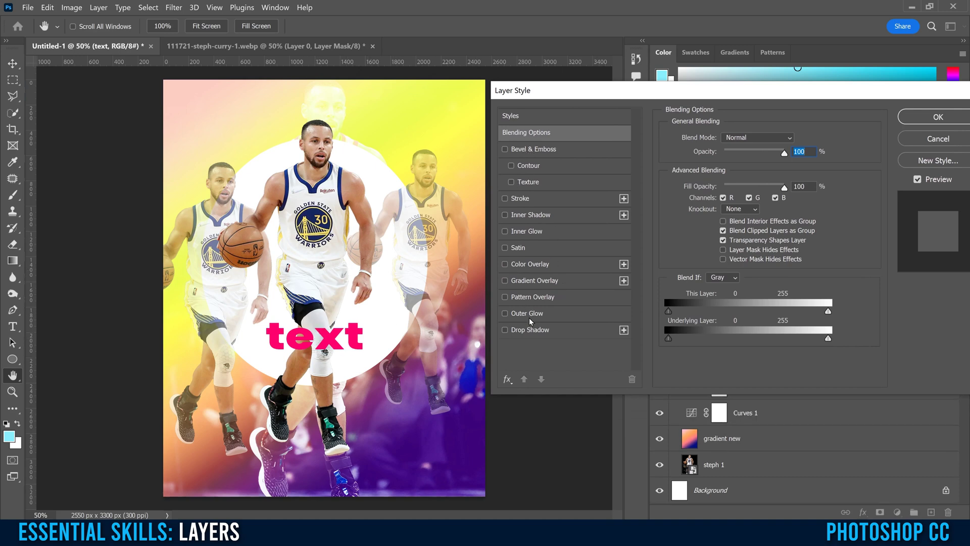
- Add a drop shadow and a gradient overlay to the text, recolouring the gradient from light to dark green
left_click(504, 330)
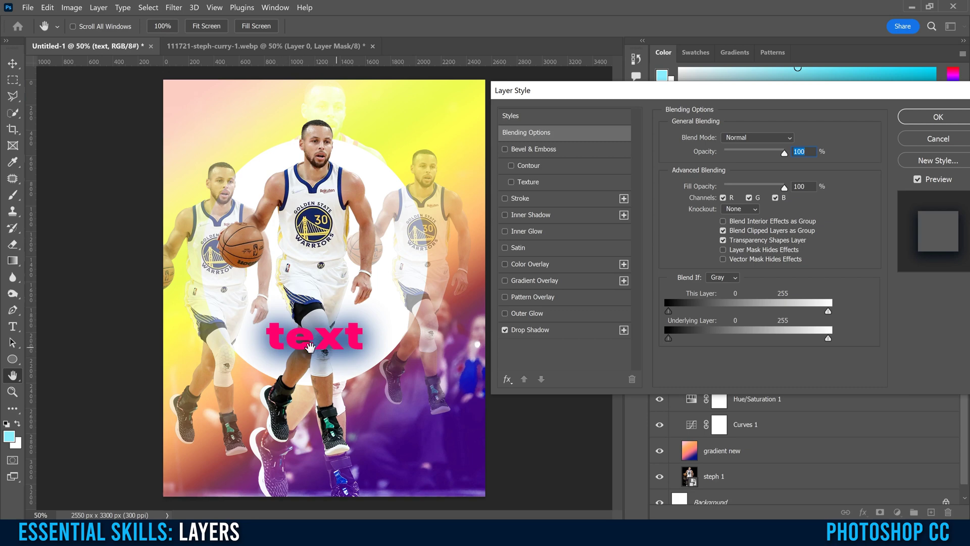
left_click(505, 281)
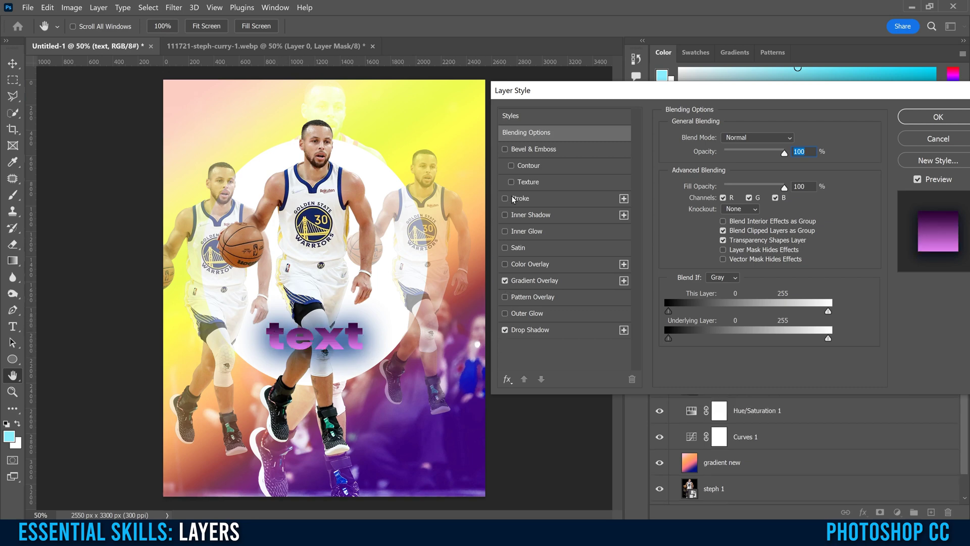
left_click(531, 281)
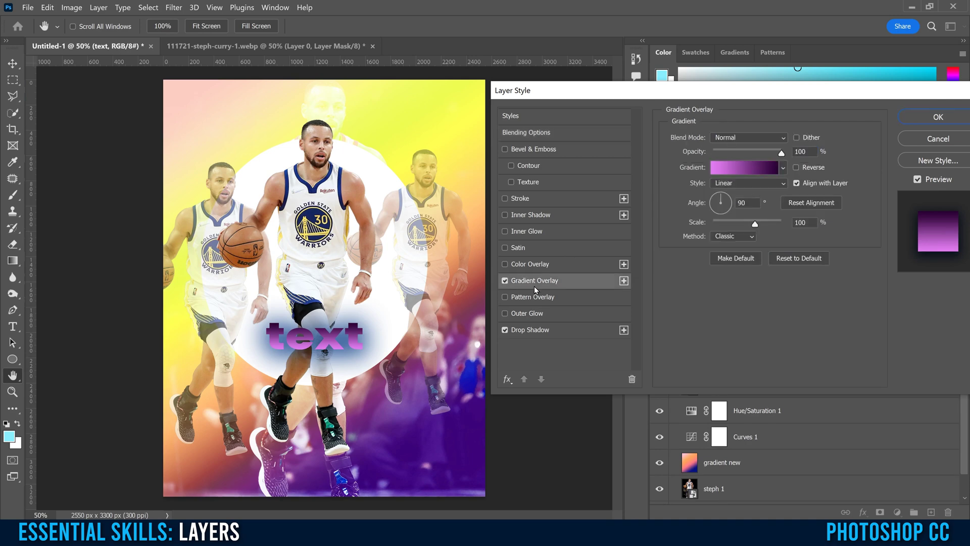
left_click(744, 168)
left_click_drag(570, 322, 588, 325)
left_click(627, 375)
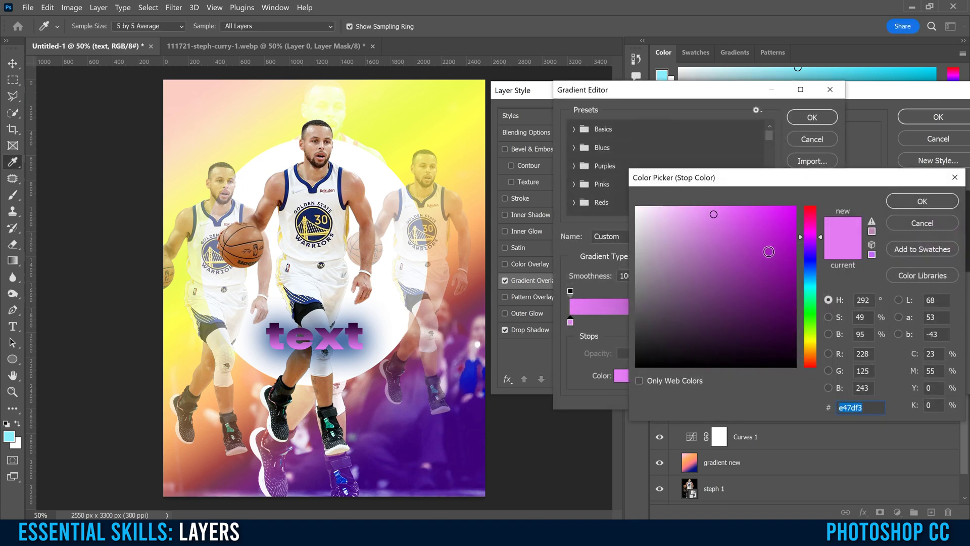
left_click(810, 289)
left_click(920, 203)
left_click(816, 120)
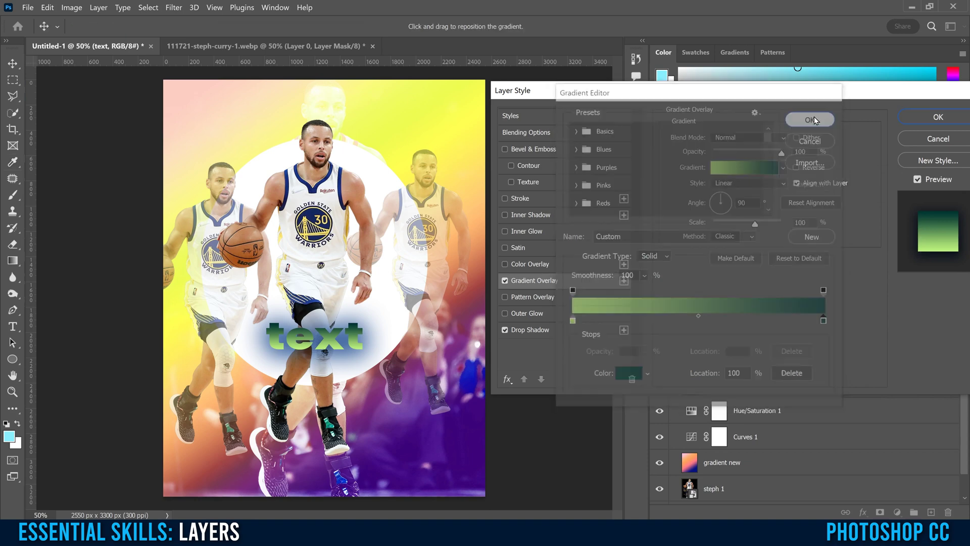
left_click(529, 333)
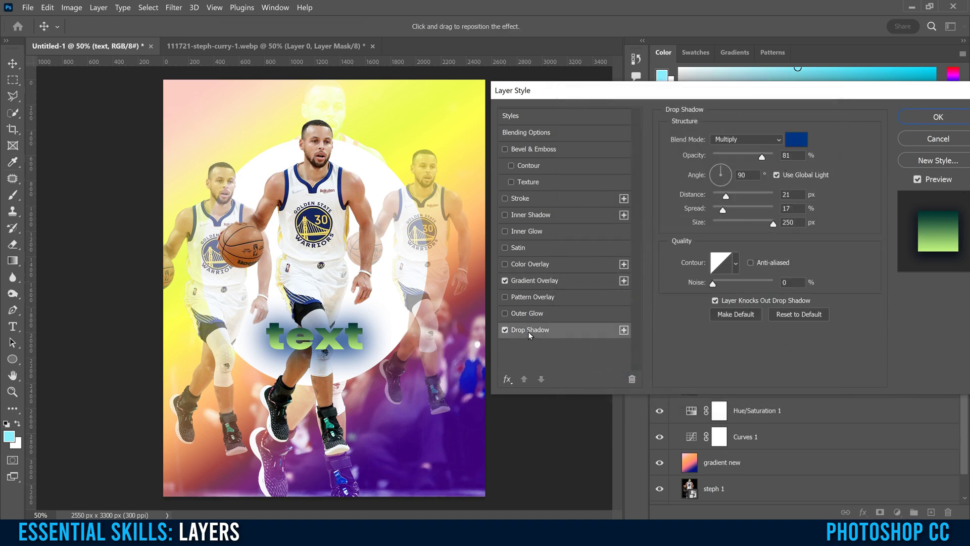
- Add a stroke to the text and set its color to yellow (ffd800)
left_click(522, 198)
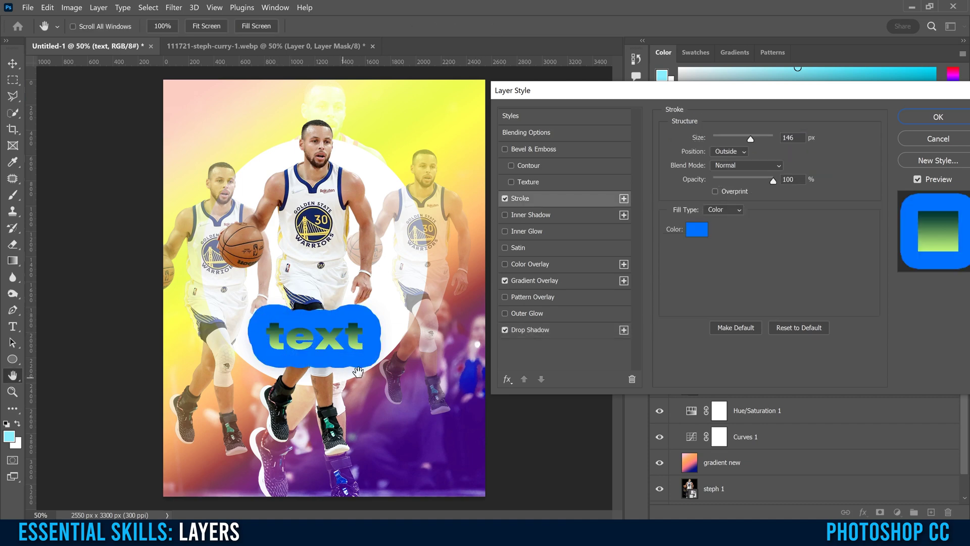
left_click(696, 231)
type("ffd800")
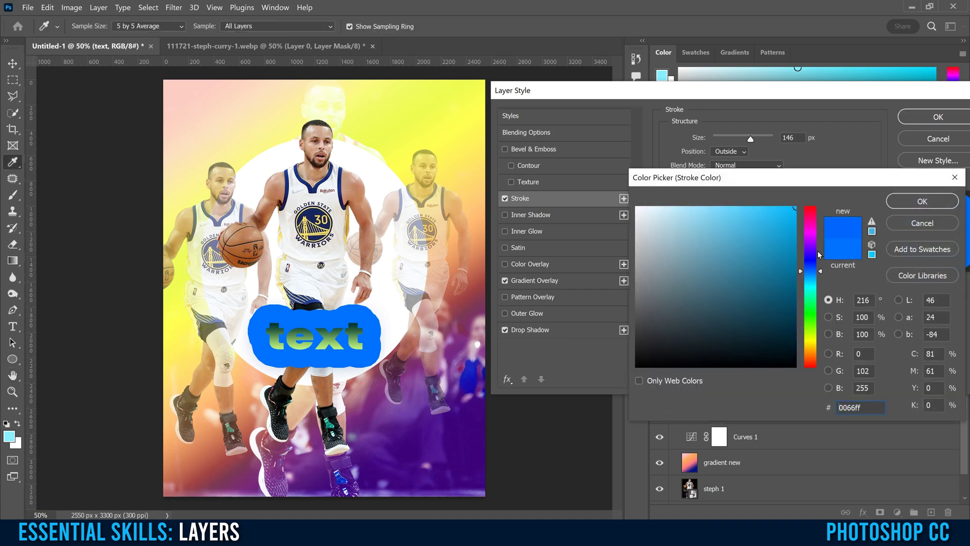
left_click(912, 202)
- Turn off the text's gradient overlay and drop shadow effects
left_click(503, 281)
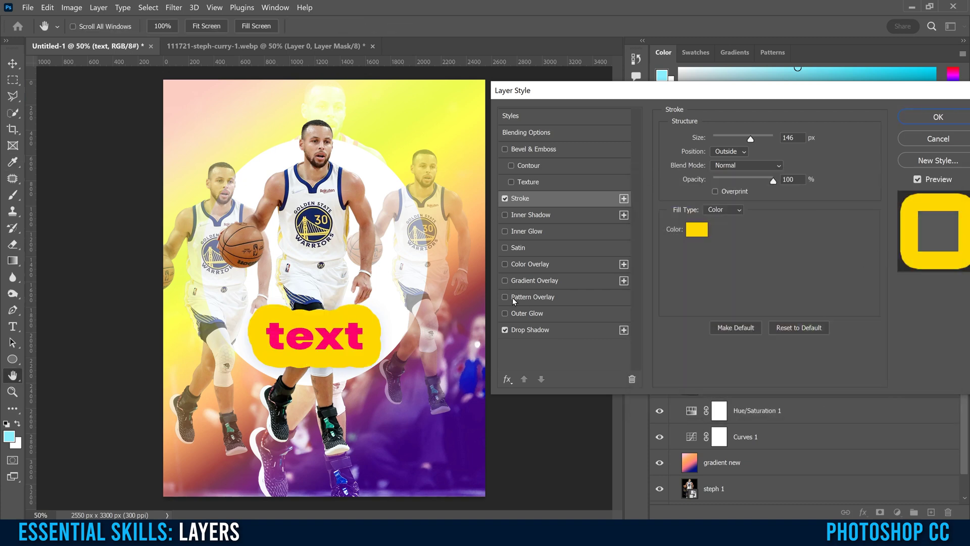
left_click(504, 329)
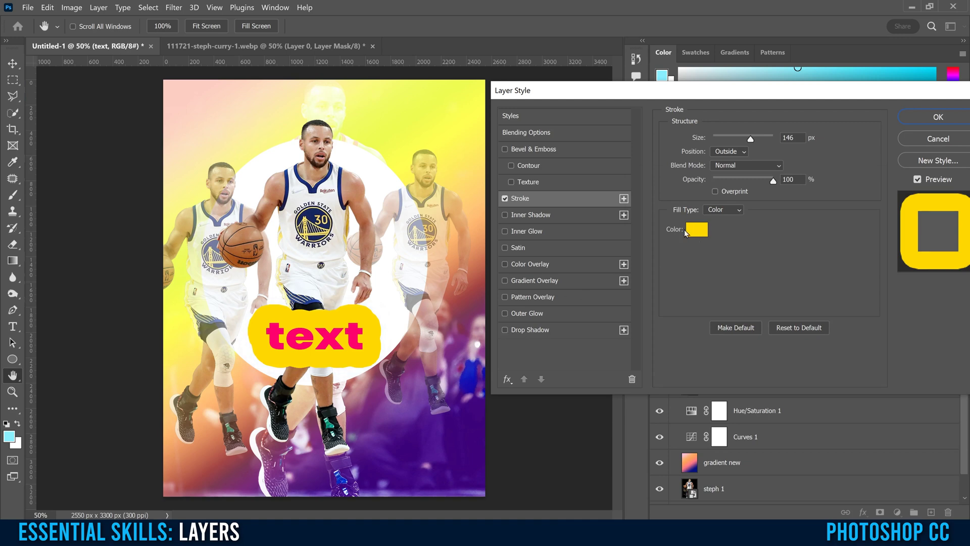
- Set the text's stroke size to 24 px, apply the style, and lower the layer's fill to 0%
left_click_drag(751, 139, 723, 141)
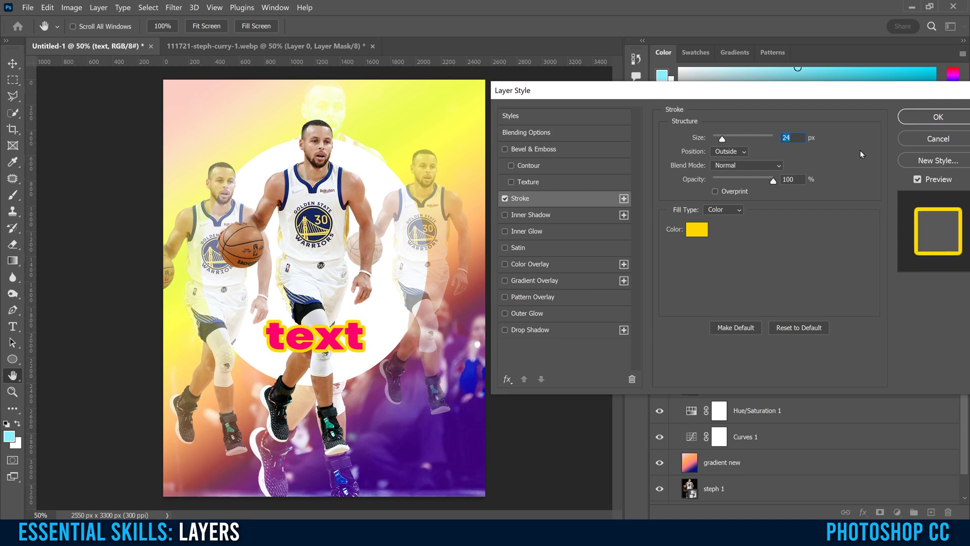
left_click(913, 117)
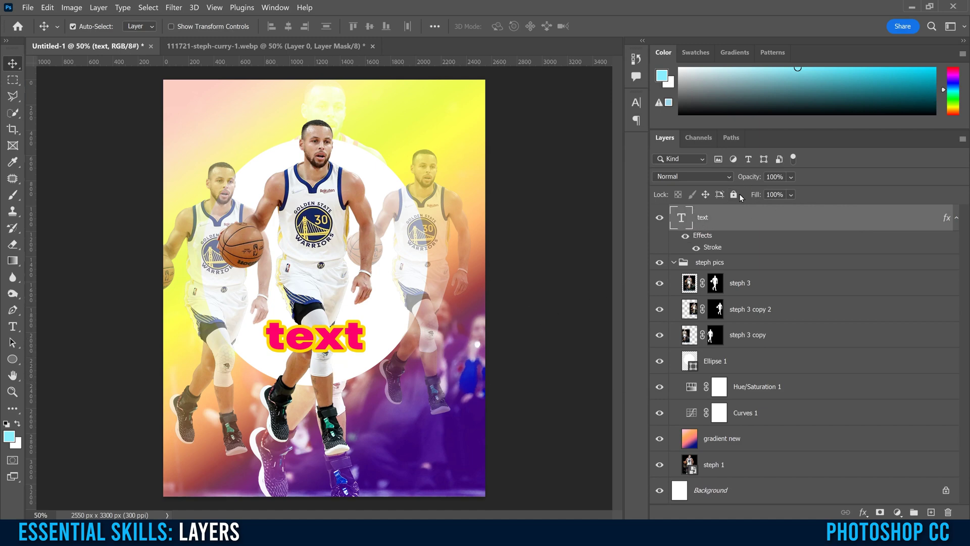
left_click(791, 195)
left_click_drag(832, 209, 762, 208)
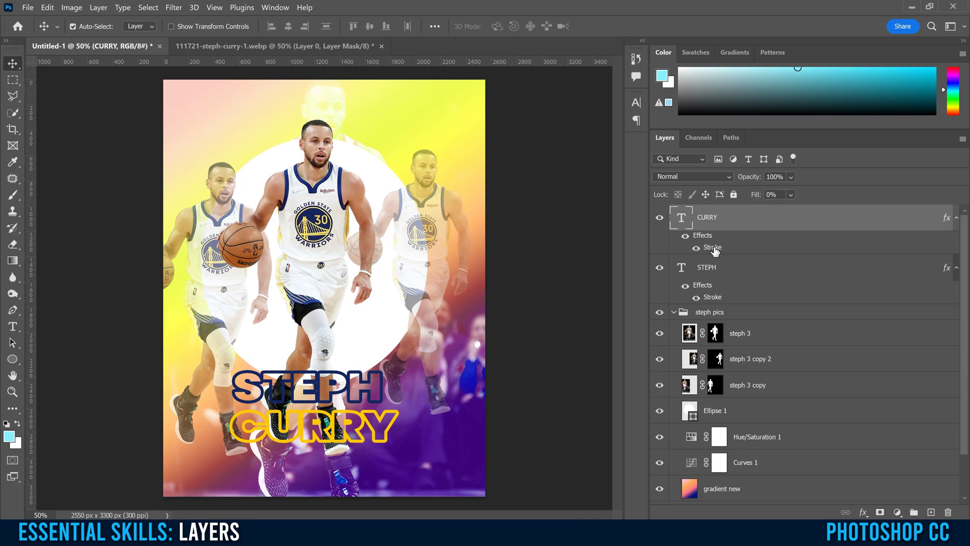
- Set the fill of the CURRY and STEPH text layers to 100%
left_click(791, 195)
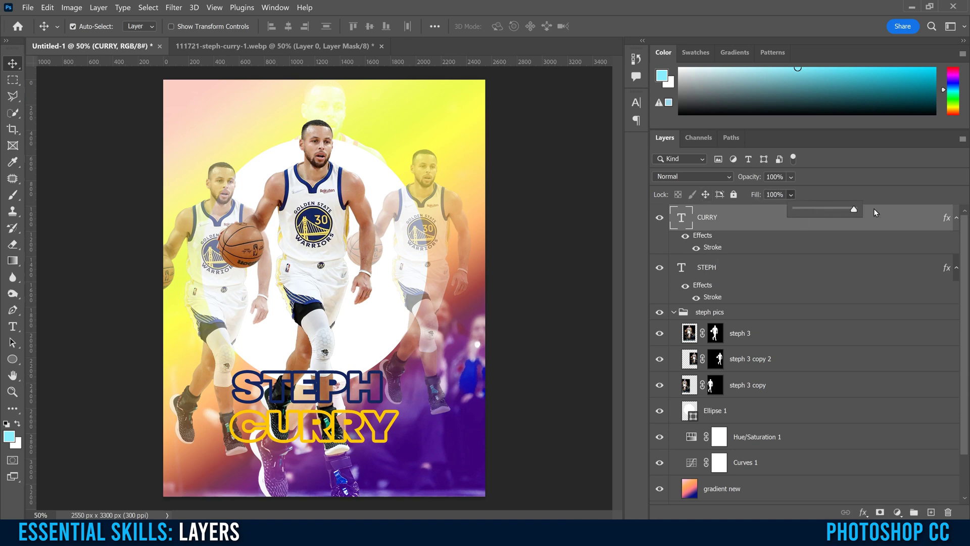
left_click(711, 298)
left_click(792, 195)
left_click_drag(796, 212, 895, 217)
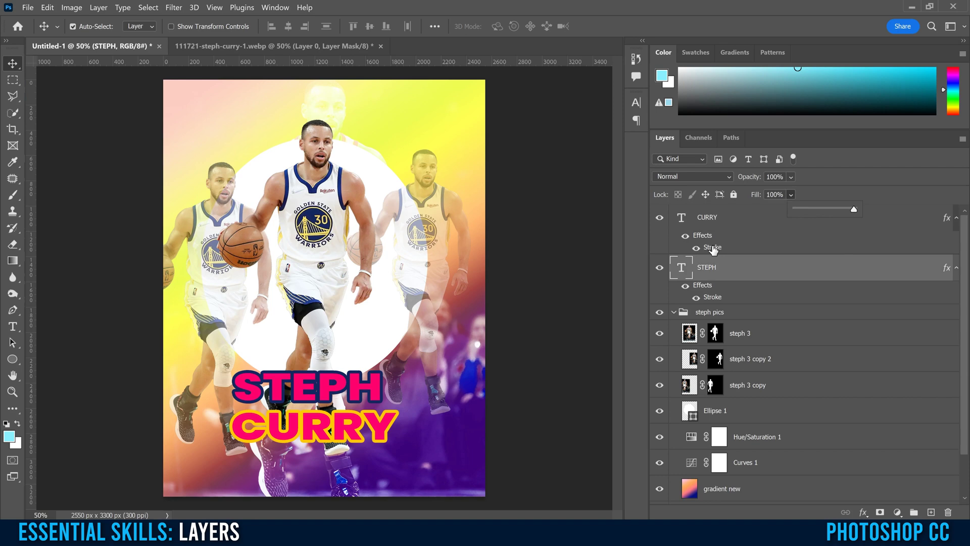
- Add a white Color Overlay effect to the CURRY text layer
left_click(713, 249)
double_click(713, 248)
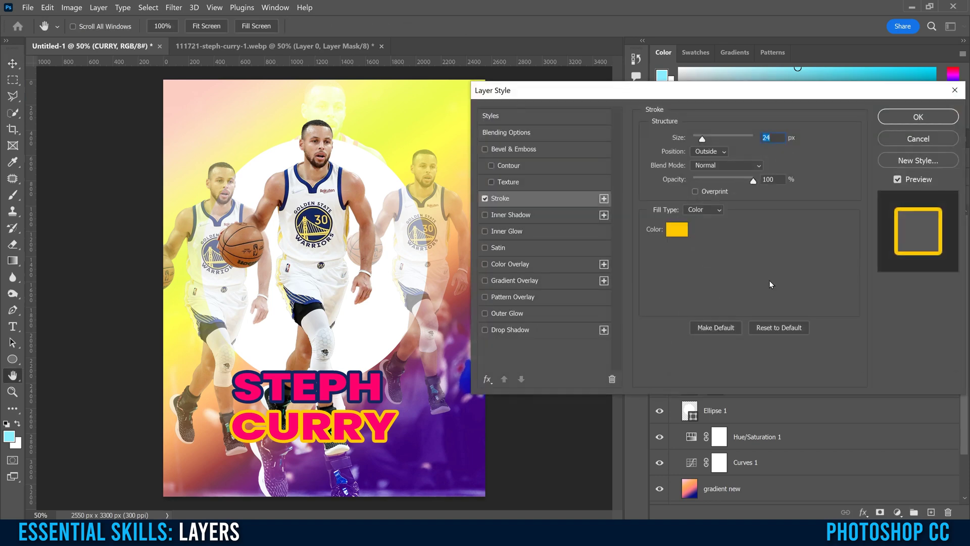
left_click(513, 266)
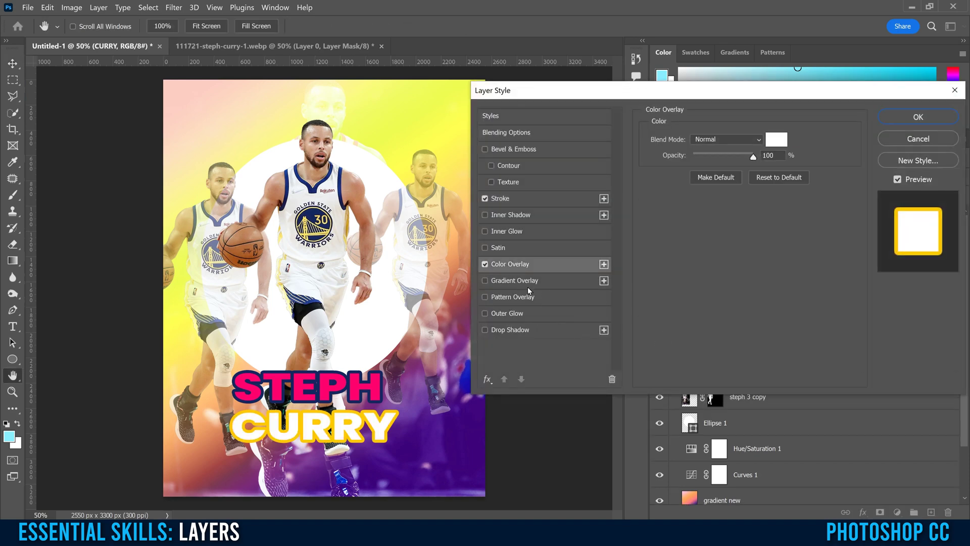
left_click(910, 117)
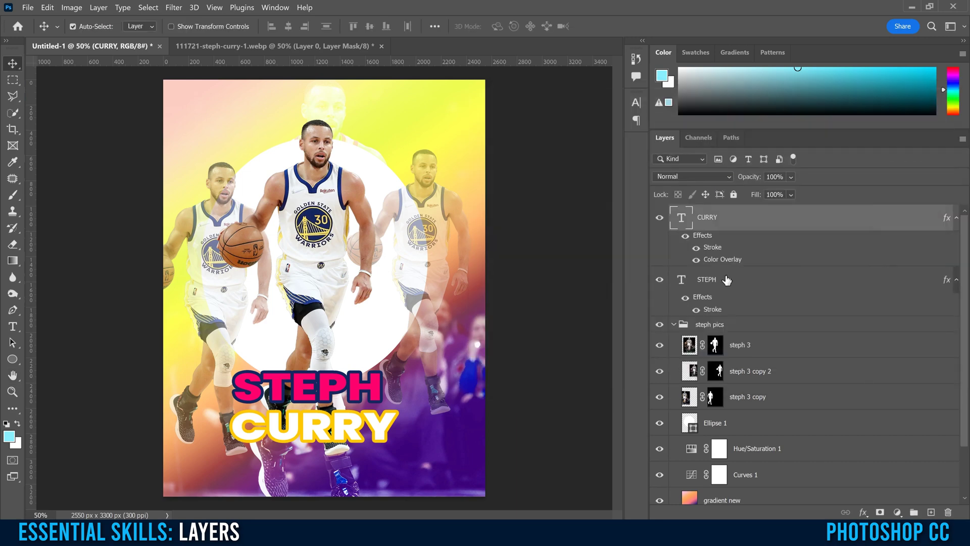
- Add a white Color Overlay effect to the STEPH text layer
left_click(717, 310)
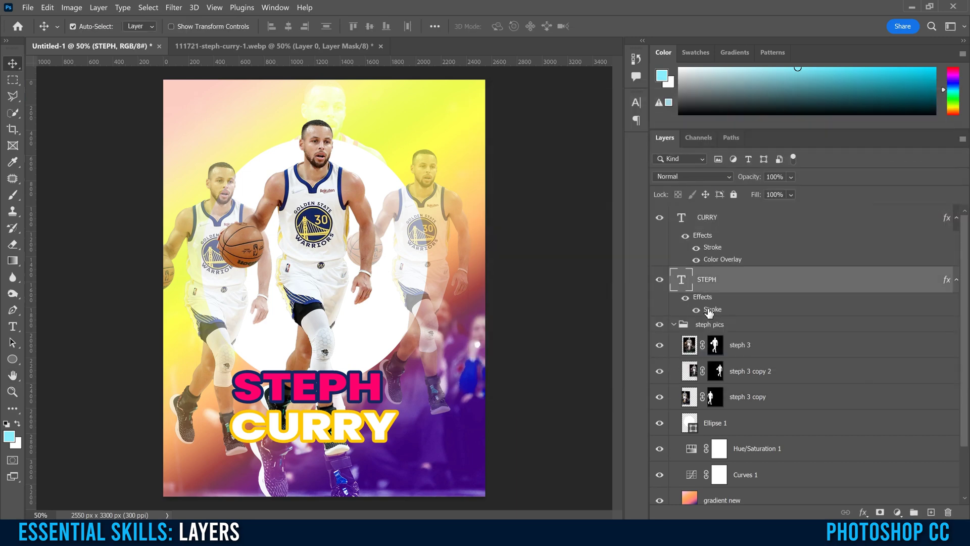
double_click(710, 312)
left_click(530, 265)
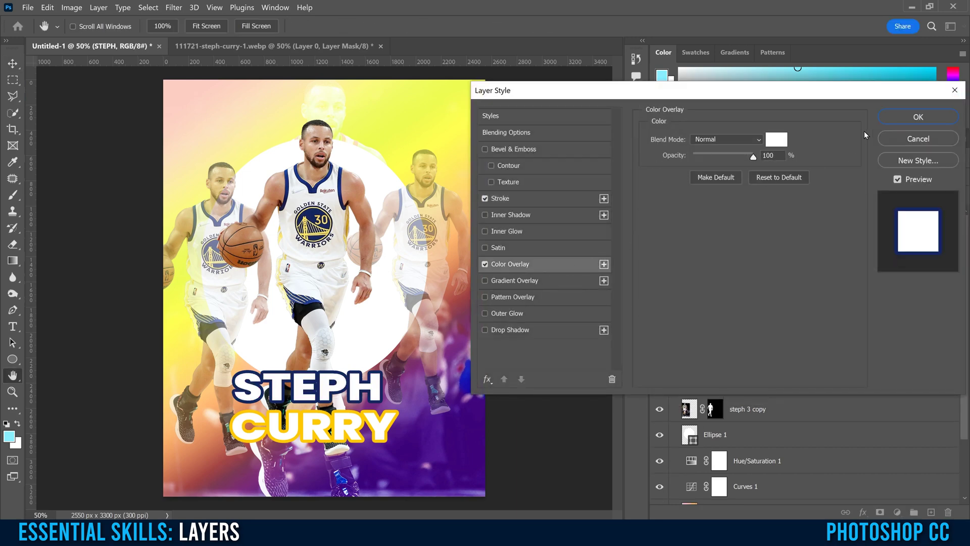
left_click(909, 116)
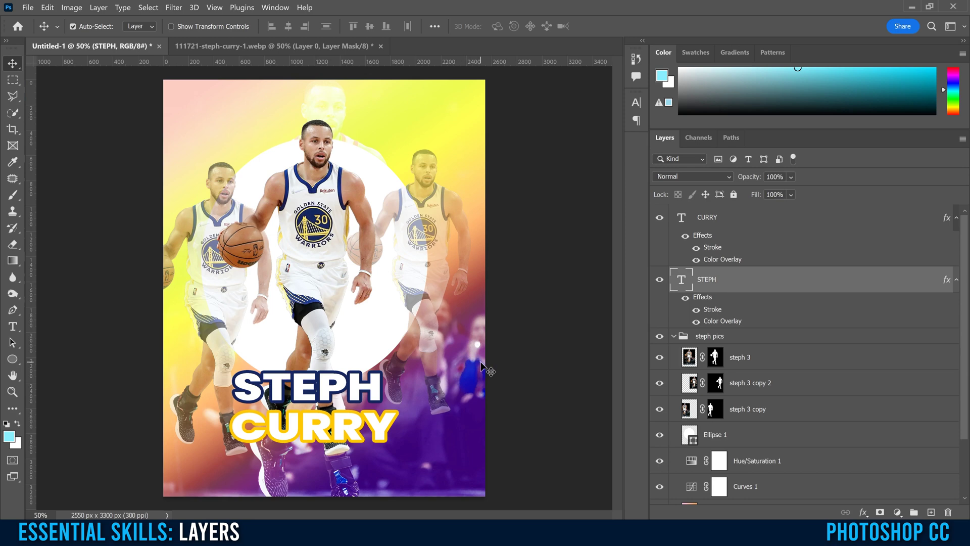
left_click_drag(964, 302, 965, 362)
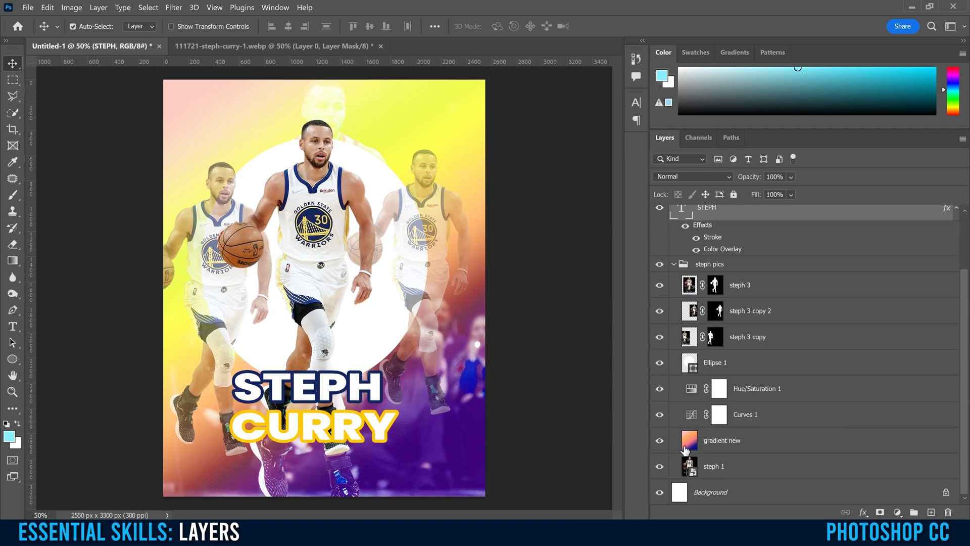
right_click(837, 440)
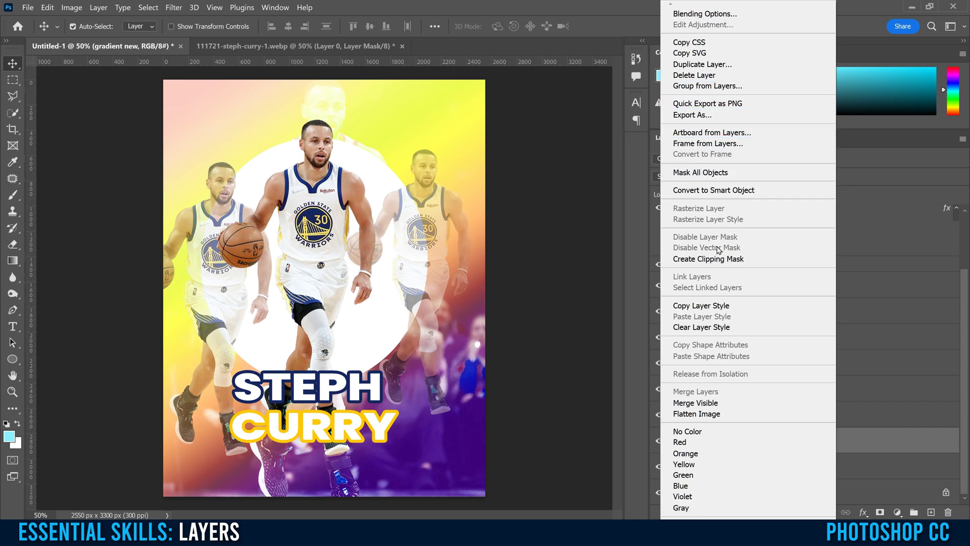
left_click(878, 334)
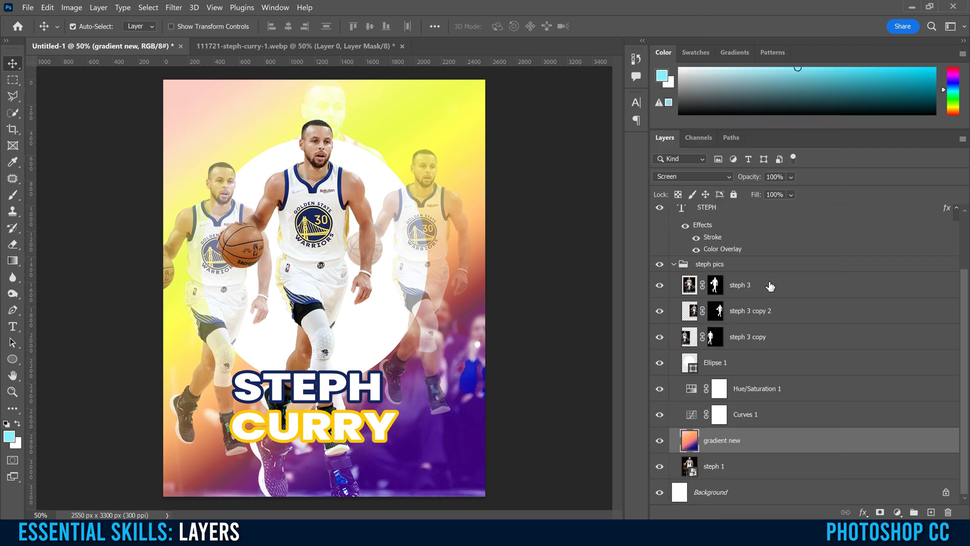
- Convert the steph 3 layer to a smart object
left_click(784, 314)
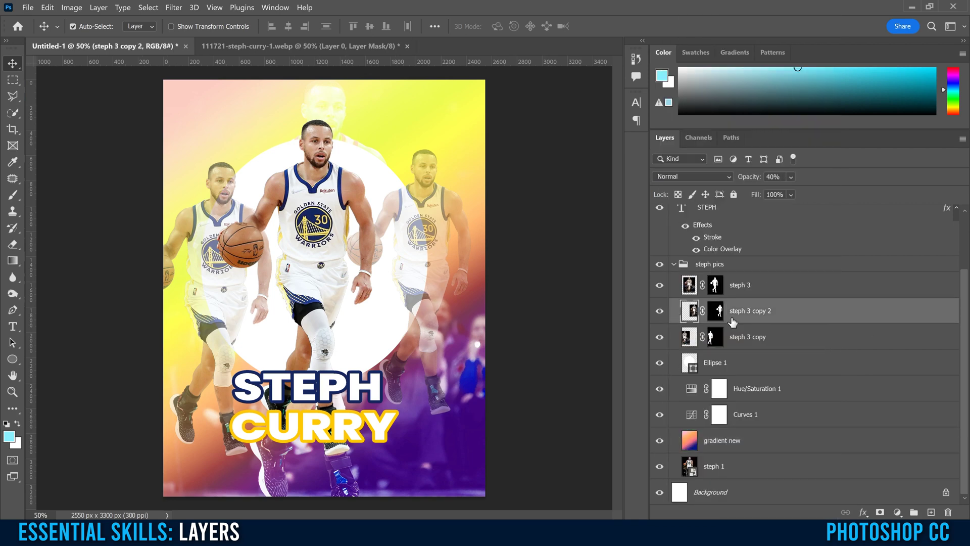
left_click(765, 287)
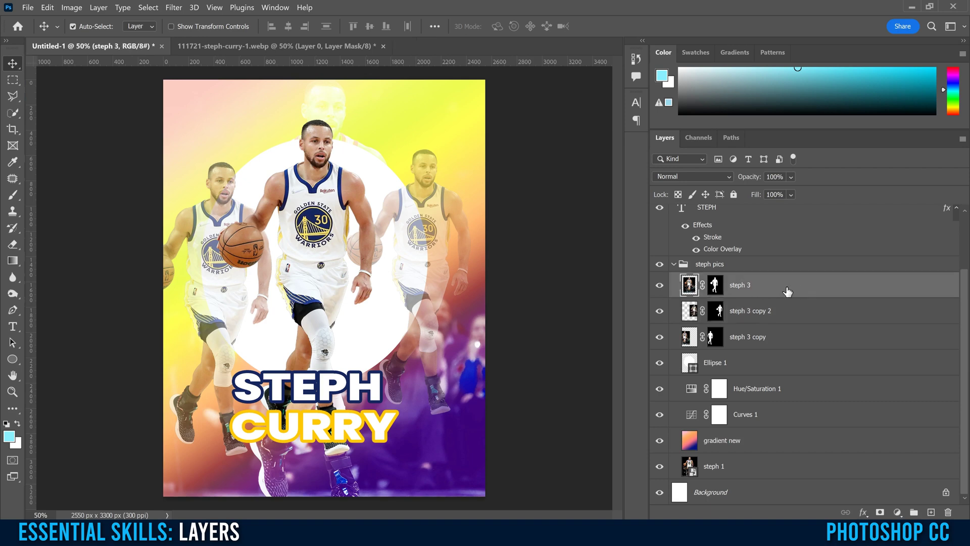
right_click(830, 286)
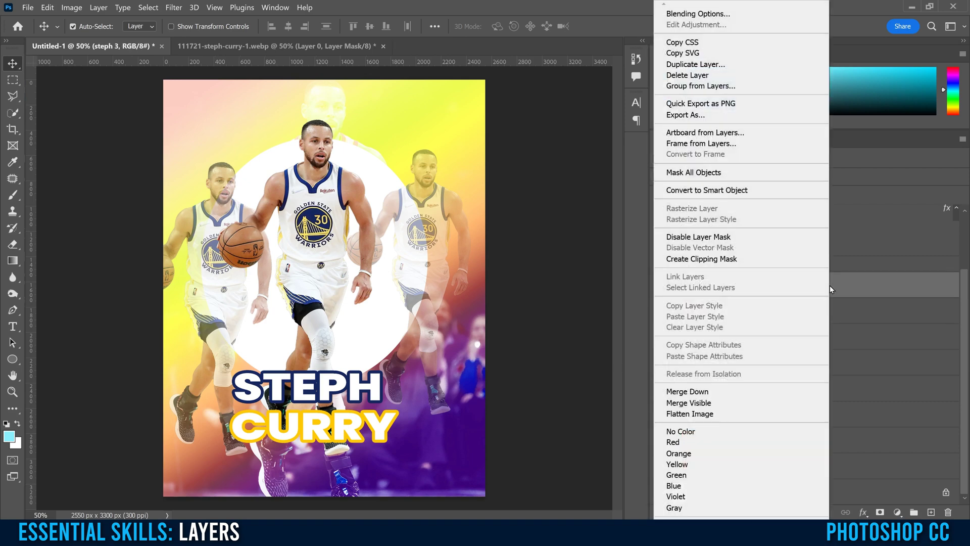
left_click(728, 190)
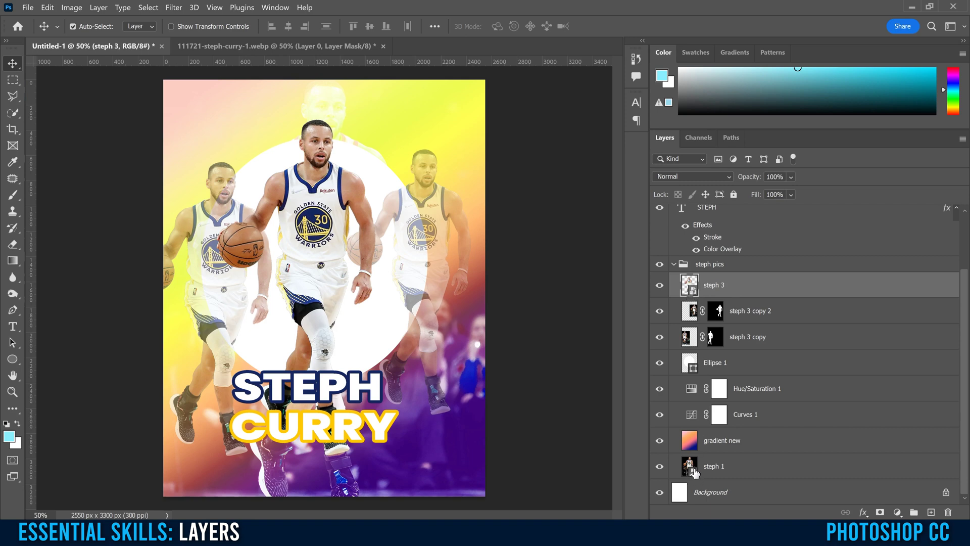
- Open the contents of the steph 3 smart object in its own document
left_click(690, 311)
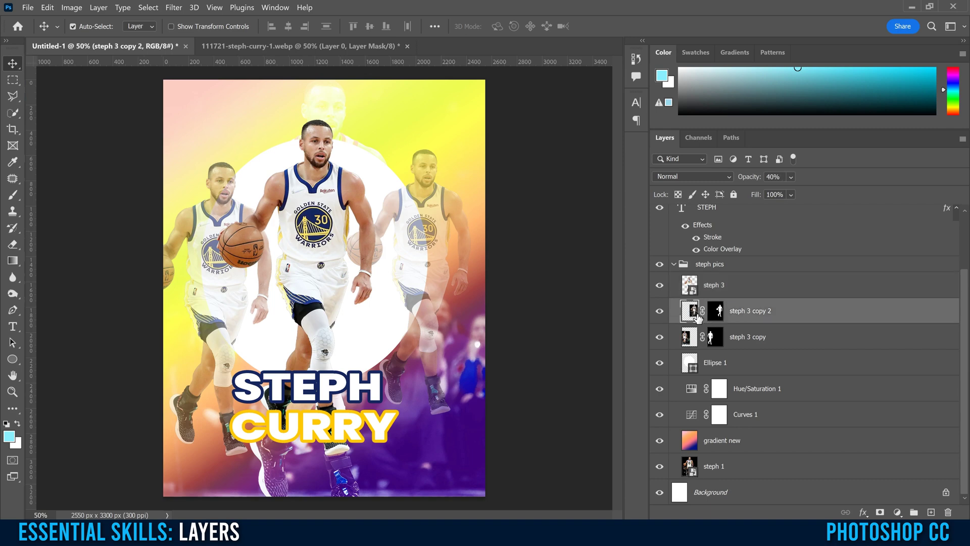
left_click(694, 294)
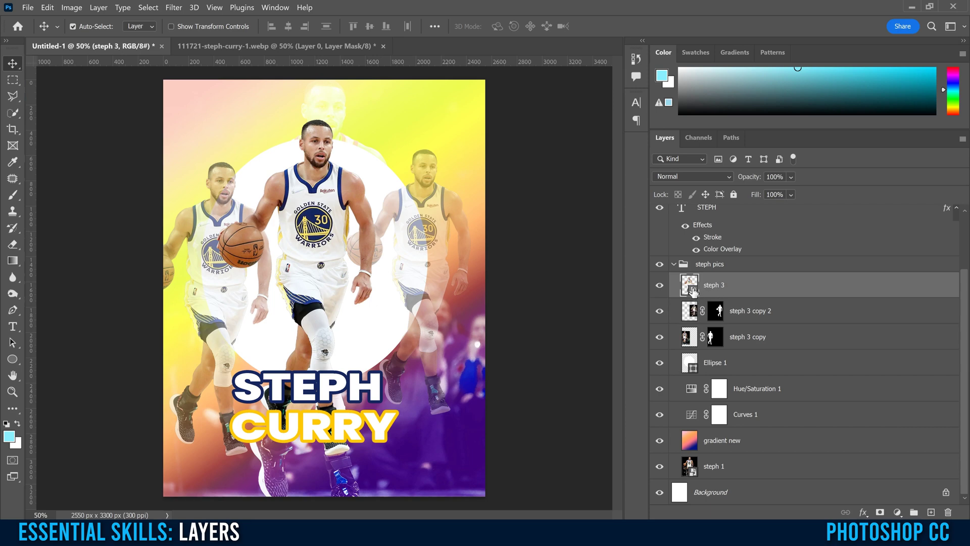
double_click(692, 291)
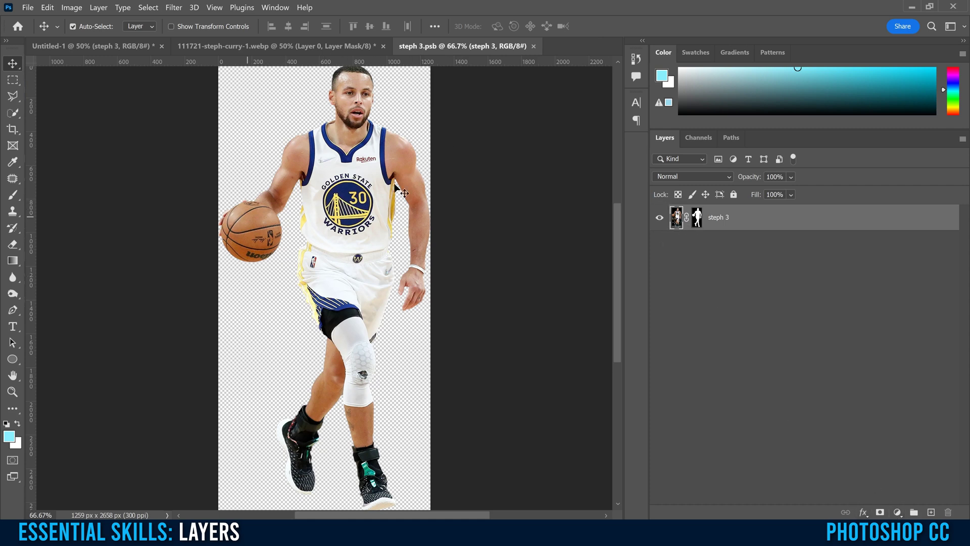
- Add a Curves adjustment with a steep, high-contrast RGB curve above steph 3 and save it into the smart object
left_click(898, 514)
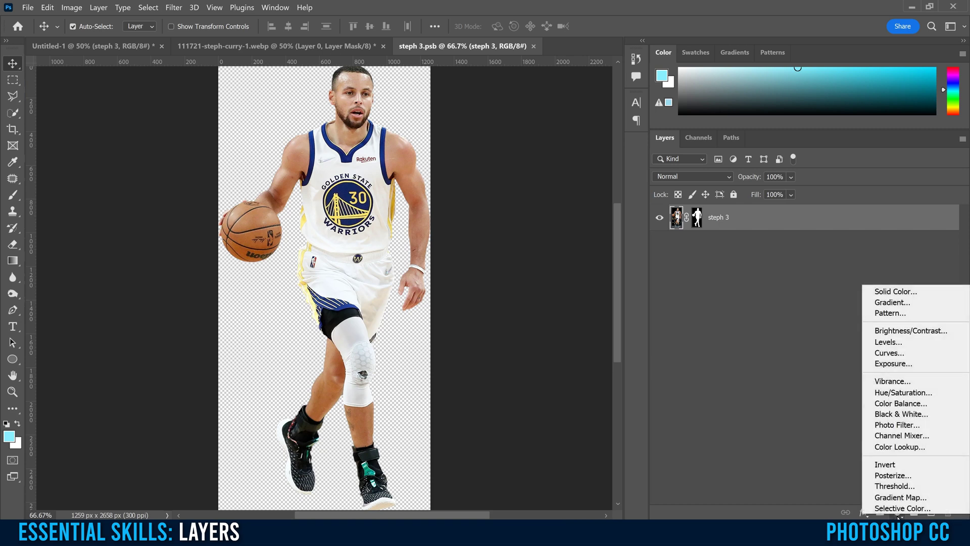
left_click(889, 353)
left_click_drag(781, 325, 803, 344)
left_click_drag(870, 260, 831, 243)
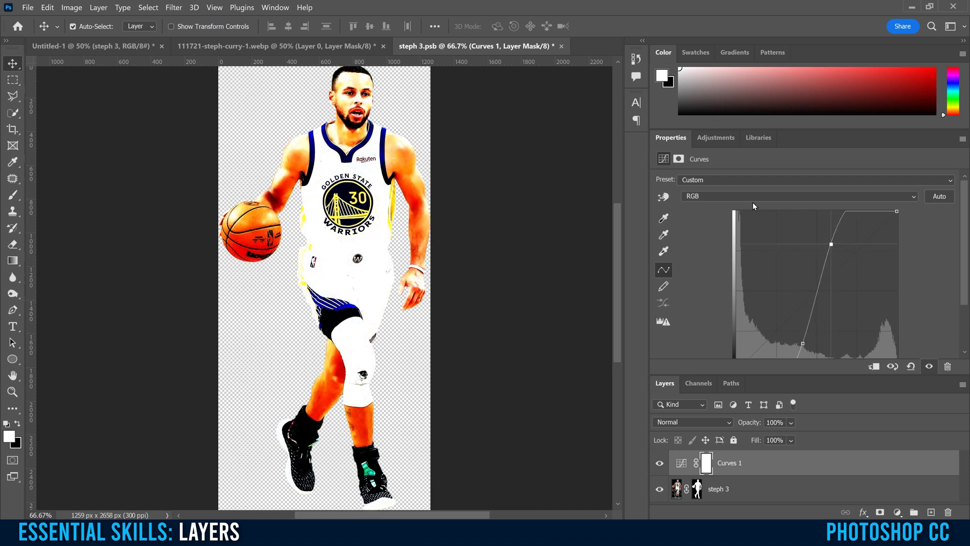
left_click(561, 46)
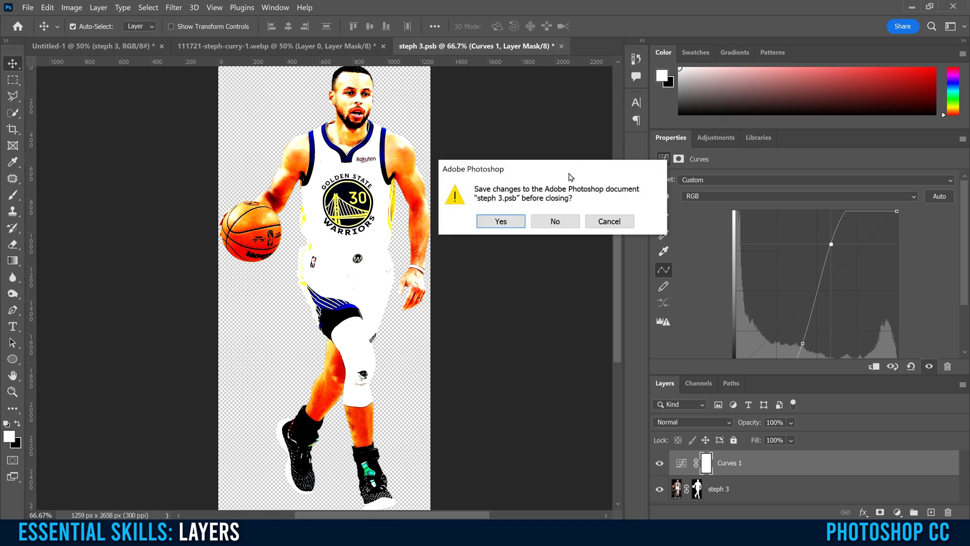
left_click(501, 222)
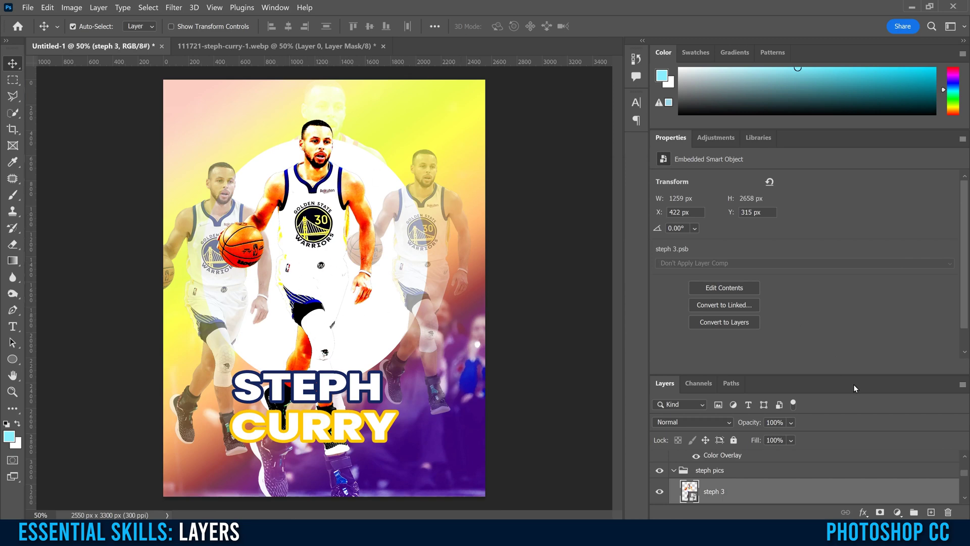
- Delete the Curves 1 adjustment layer from the steph 3 smart object's contents and save the change back to the poster
left_click_drag(853, 374, 847, 226)
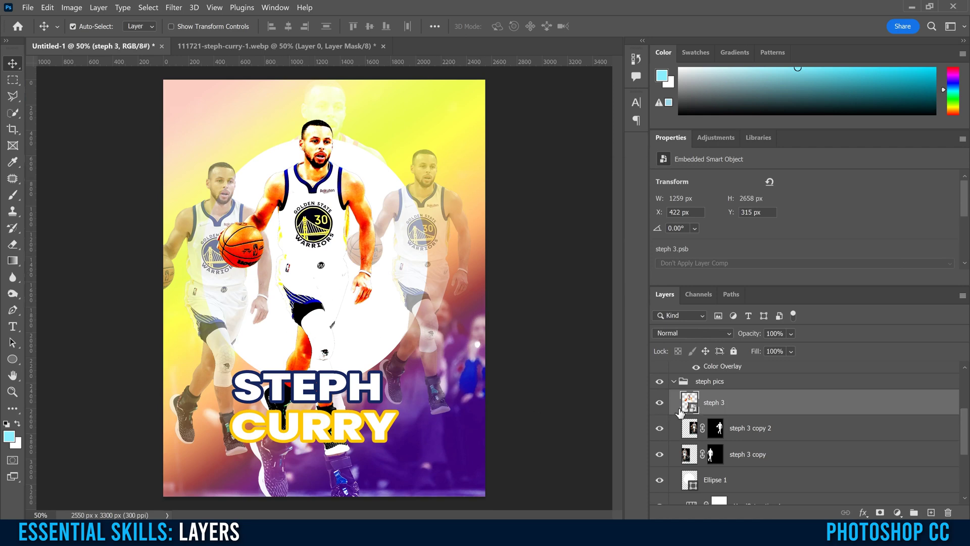
double_click(694, 409)
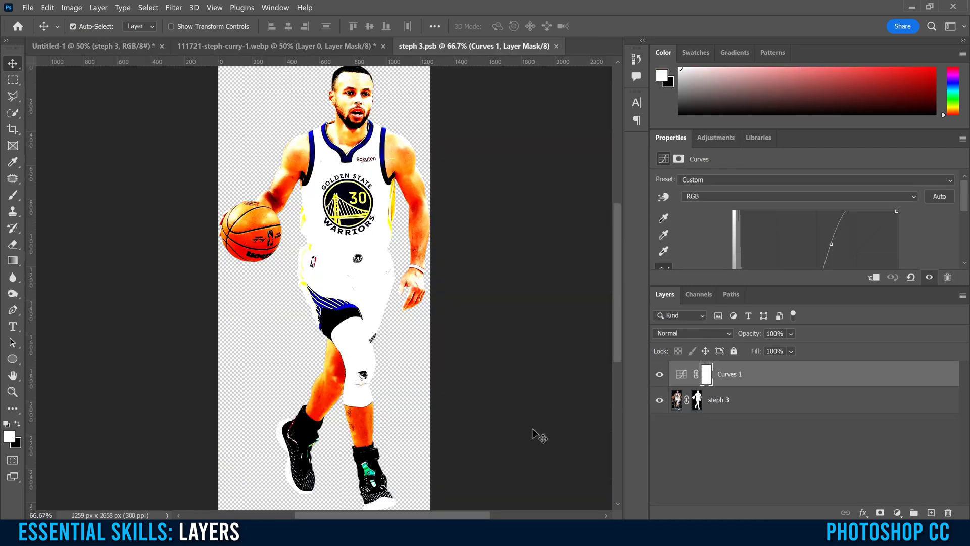
left_click(660, 376)
left_click(946, 513)
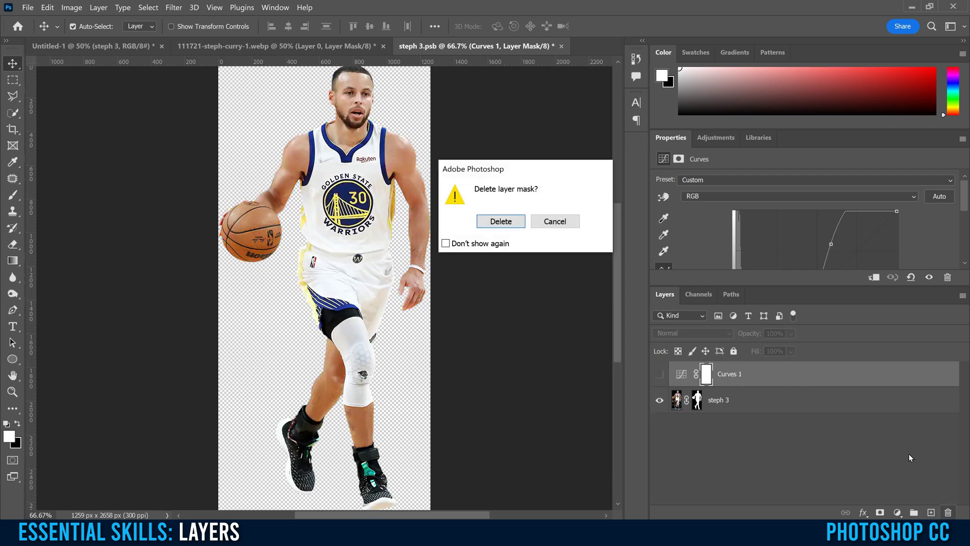
left_click(506, 226)
left_click(543, 46)
left_click(501, 220)
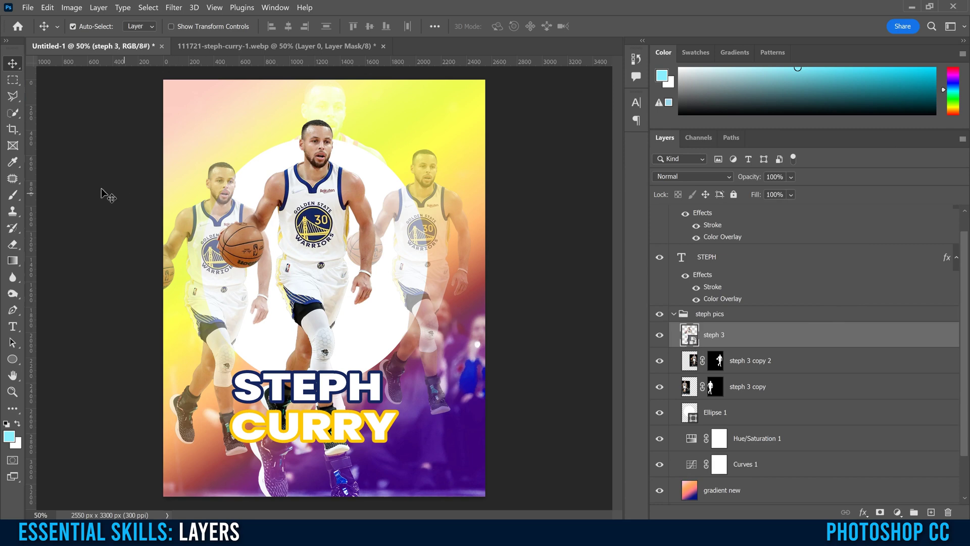
- Try to draw a gradient directly on the steph 3 smart object with the Gradient tool
left_click(13, 194)
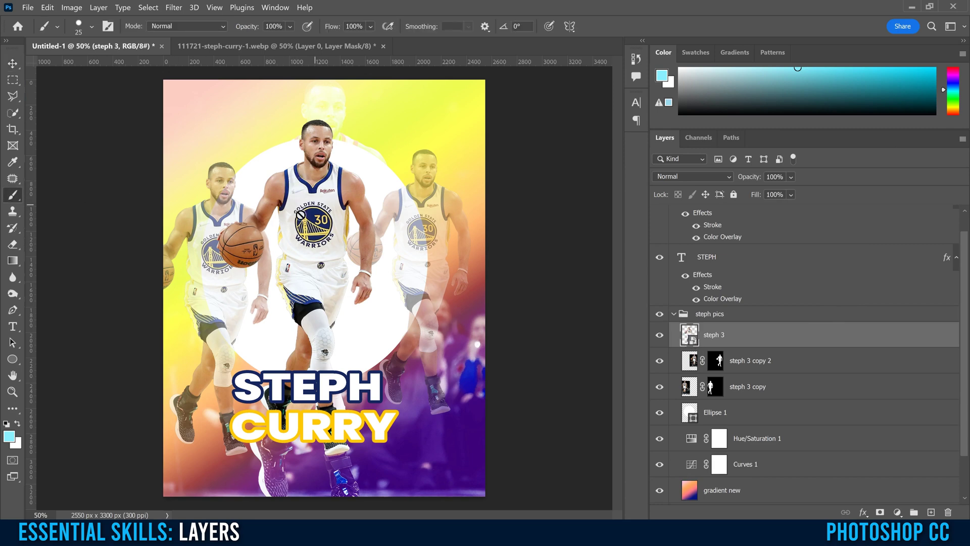
left_click(13, 260)
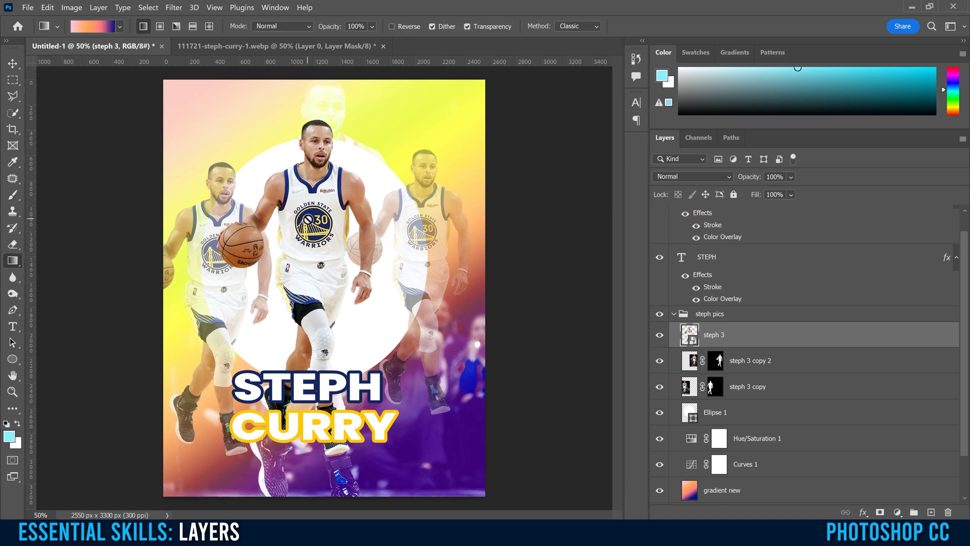
left_click_drag(305, 206, 328, 256)
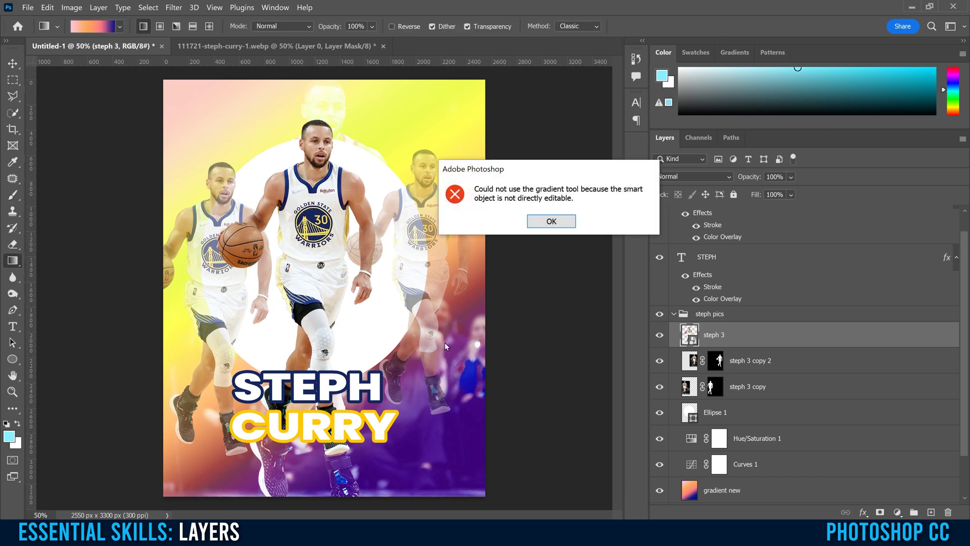
left_click(554, 222)
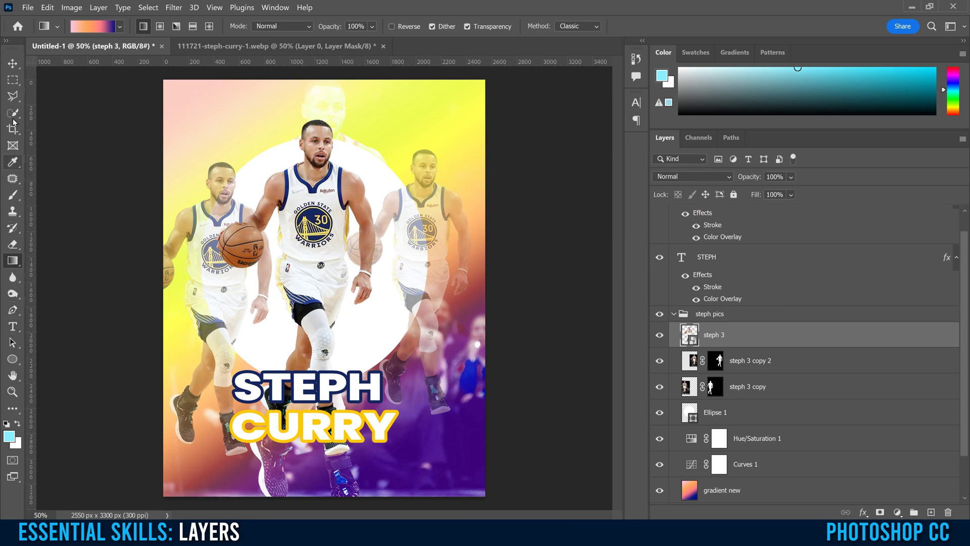
- Rasterize the steph 3 smart object into a regular pixel layer
right_click(791, 338)
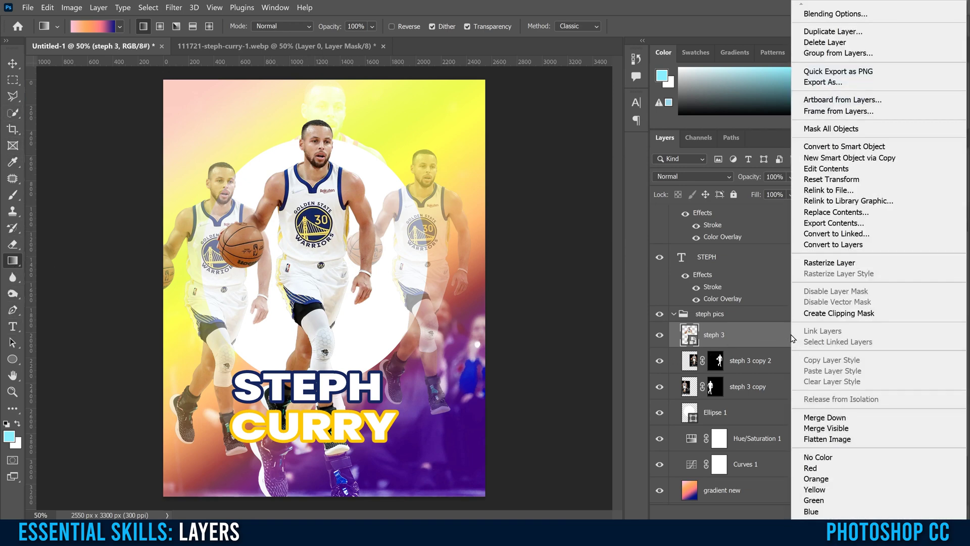
left_click(821, 265)
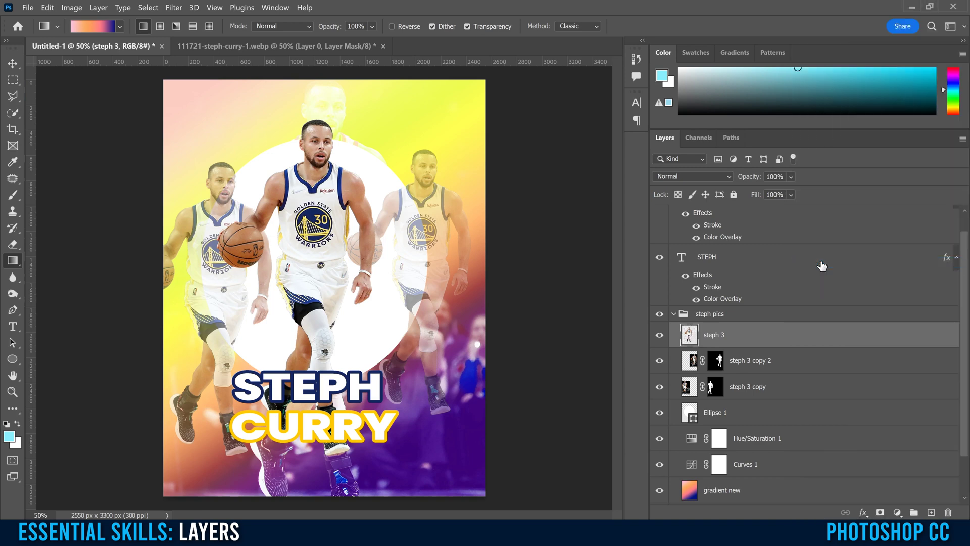
double_click(690, 337)
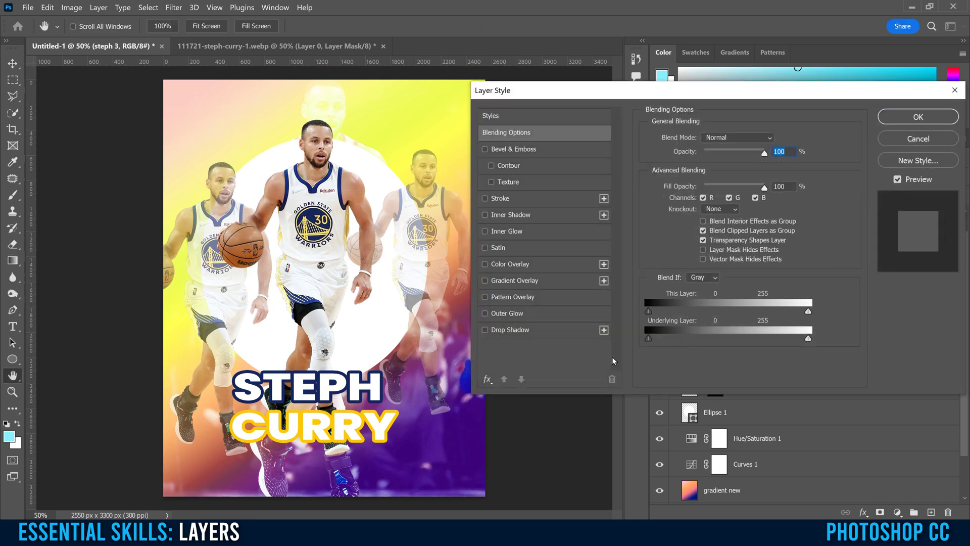
left_click(901, 140)
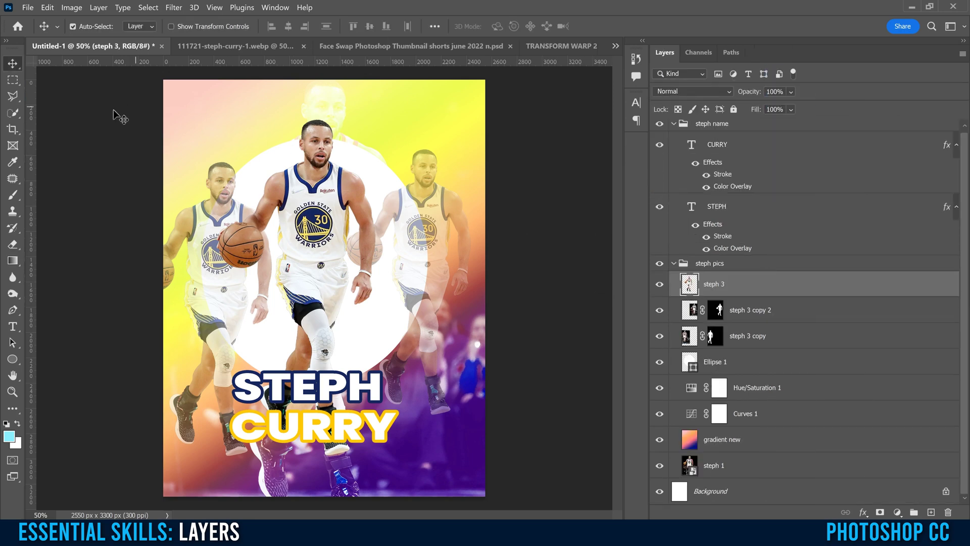
- Paint freehand light blue strokes and draw a near-vertical gradient on the steph 3 layer, and undo both
left_click(12, 197)
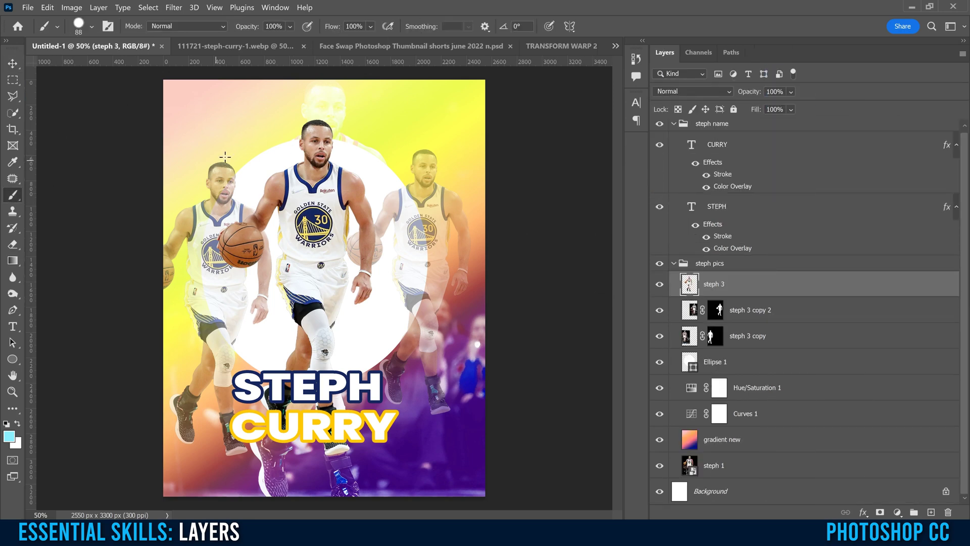
mouse_move(234, 148)
left_mouse_down()
mouse_move(391, 162)
mouse_move(215, 245)
mouse_move(394, 305)
mouse_move(374, 420)
mouse_move(295, 130)
mouse_move(384, 293)
mouse_move(426, 248)
left_mouse_up()
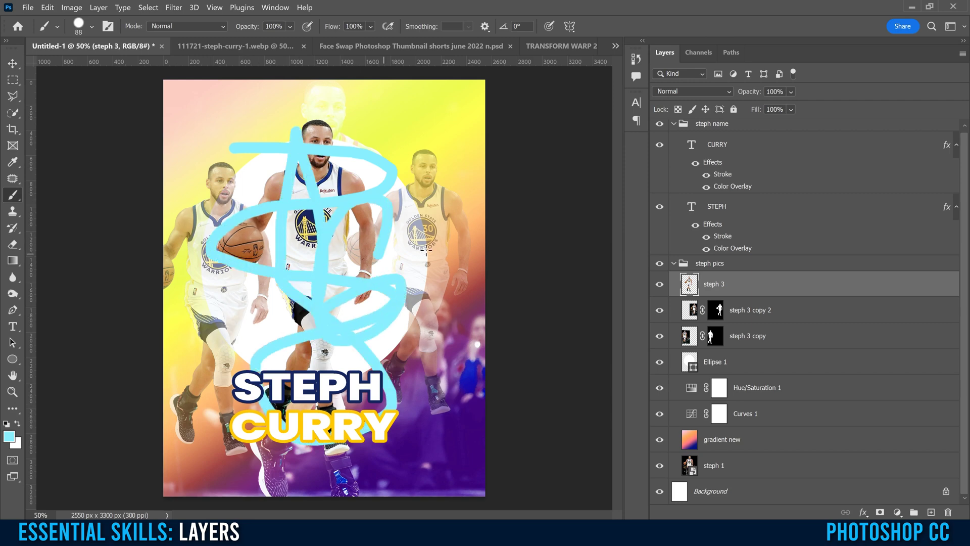
left_click(12, 261)
left_click_drag(312, 409, 319, 167)
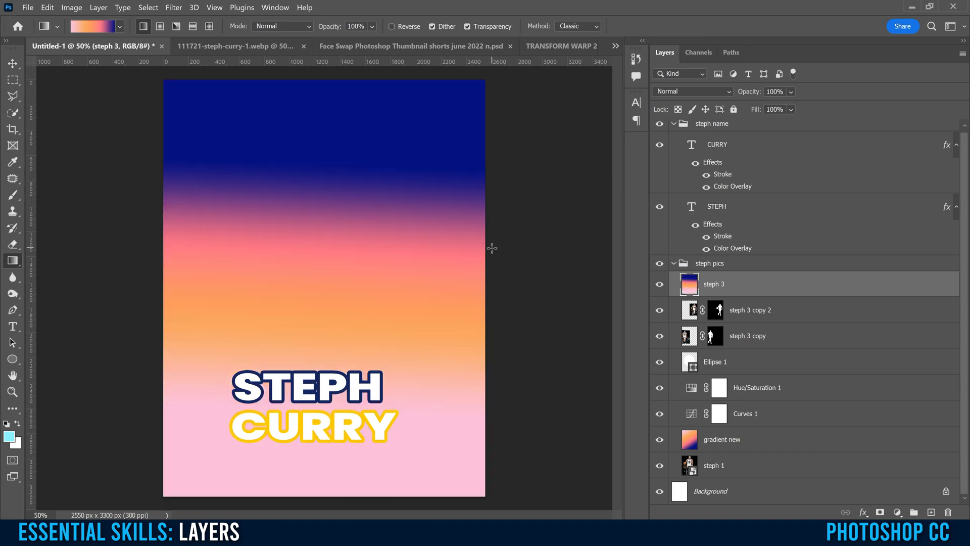
key("ctrl+z")
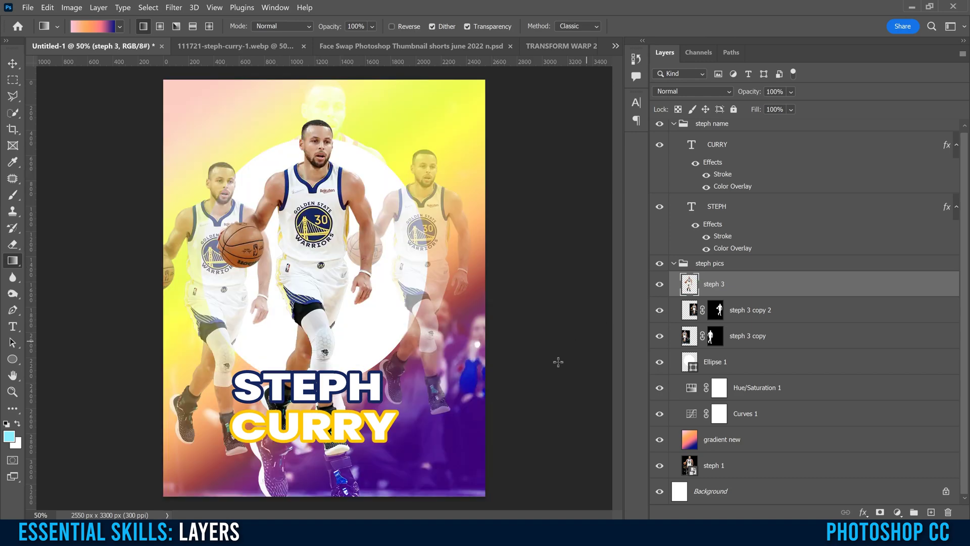
- Move the gradient new layer directly above steph 3 and clip it to that layer with a clipping mask
right_click(777, 289)
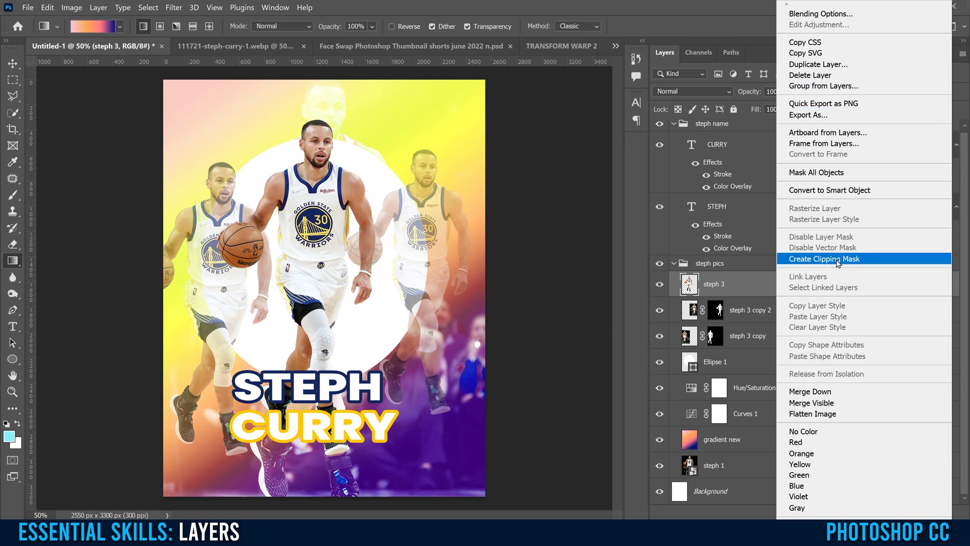
left_click(755, 279)
left_click_drag(692, 444, 736, 293)
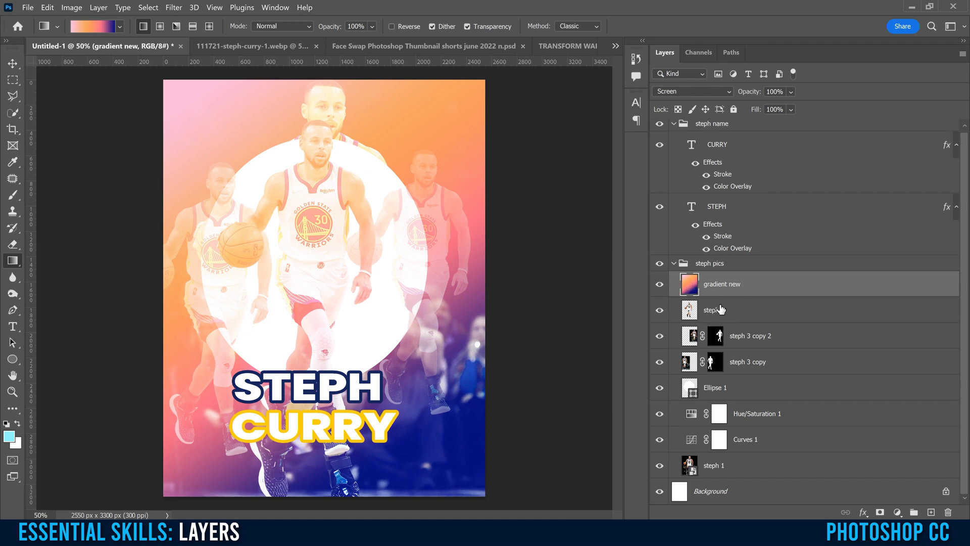
right_click(781, 286)
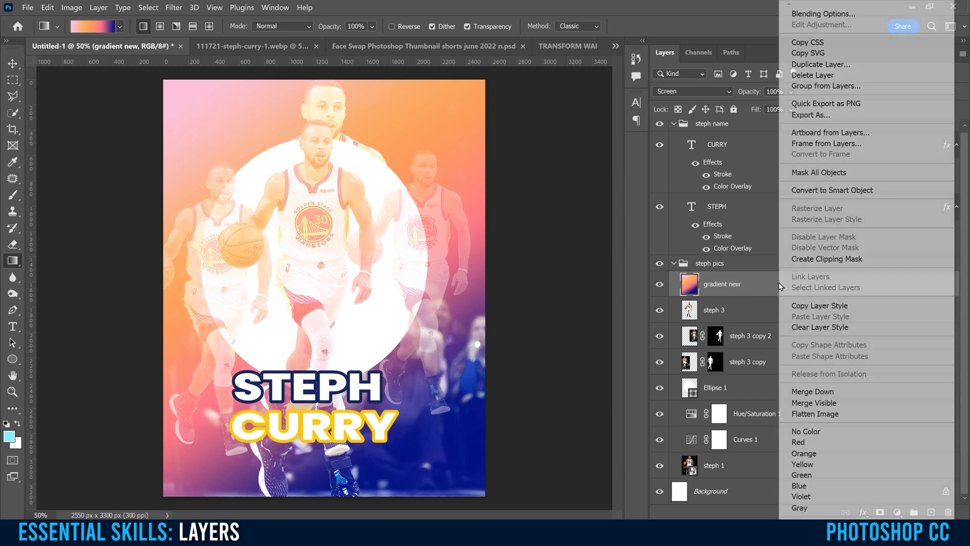
left_click(827, 259)
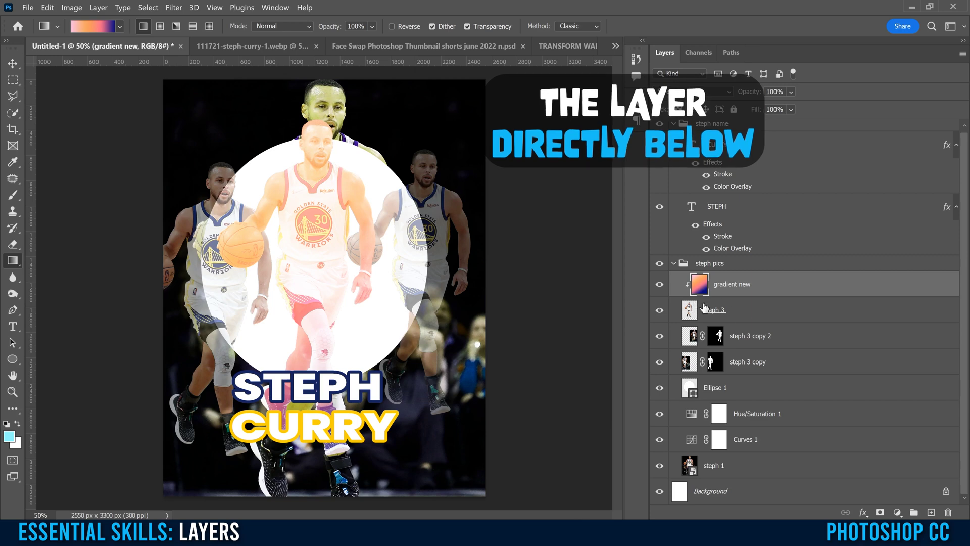
- Release the clipping mask on the gradient new layer and move it back between Curves 1 and steph 1
right_click(776, 284)
left_click(826, 259)
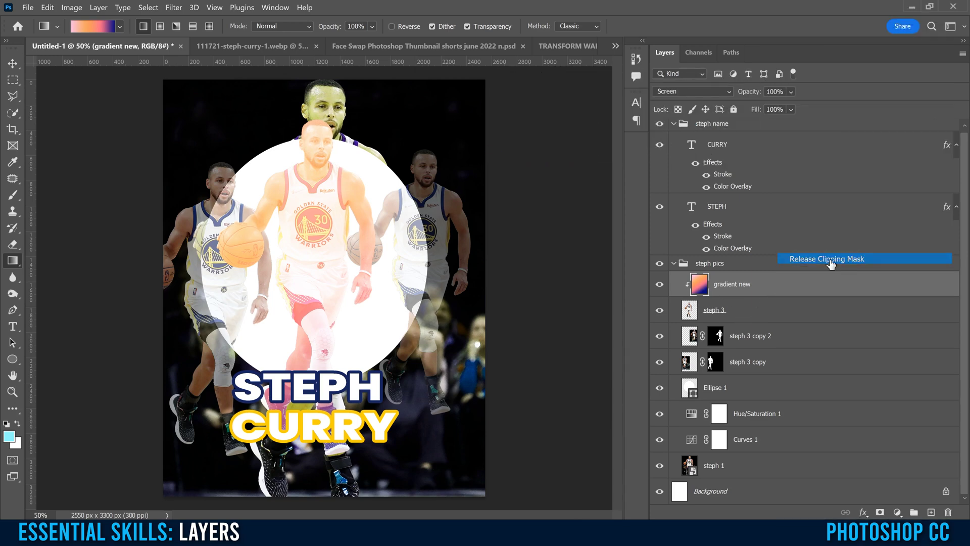
left_click_drag(748, 284, 757, 449)
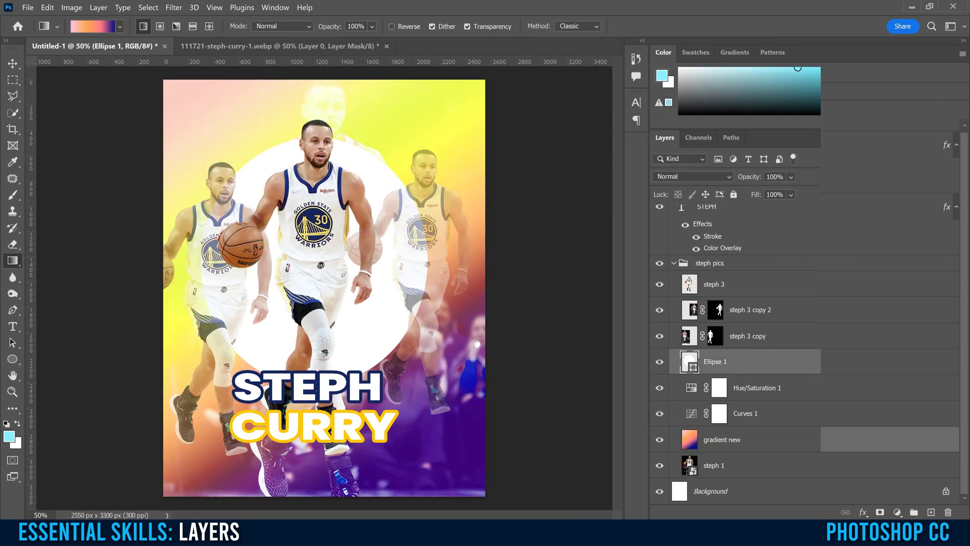
- Try a Bevel & Emboss effect on the steph 3 layer and discard it
left_click(741, 284)
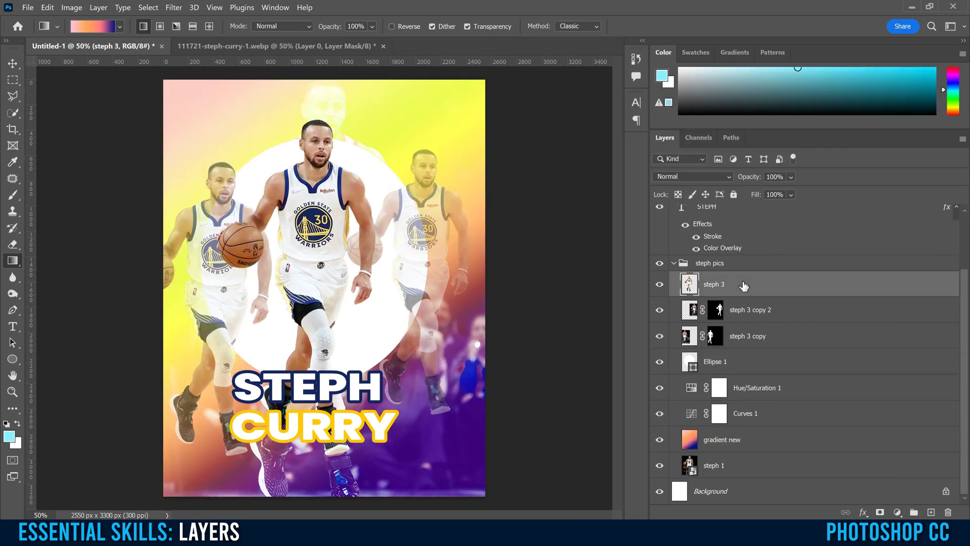
left_click(864, 516)
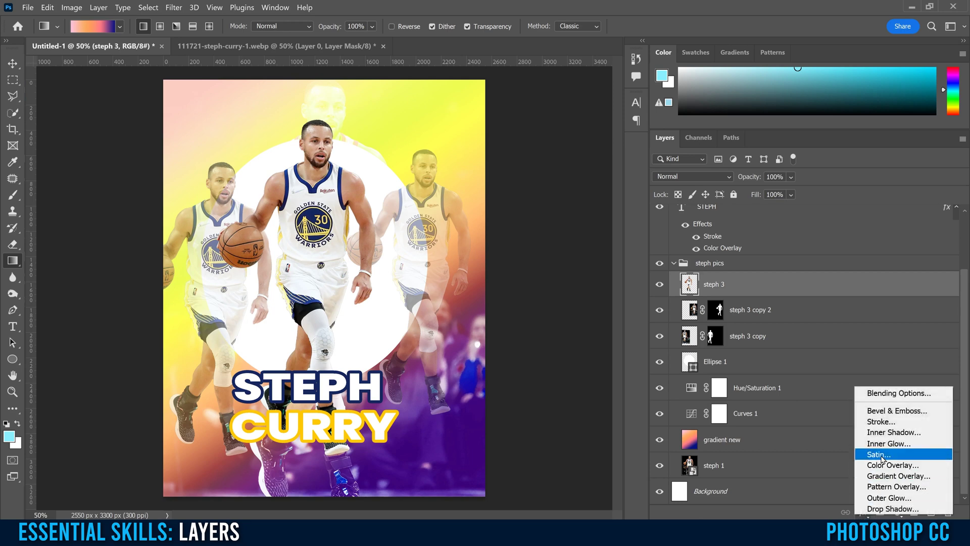
left_click(900, 410)
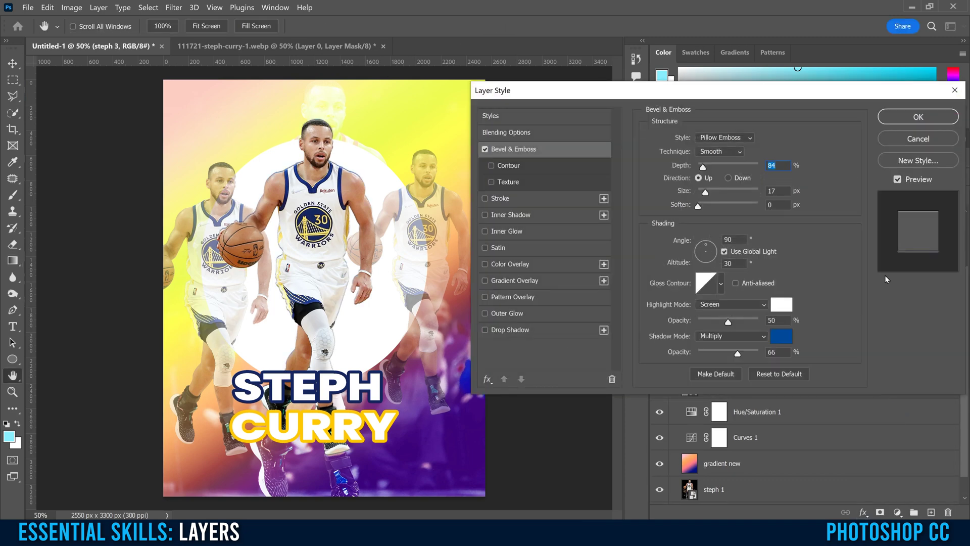
left_click(908, 138)
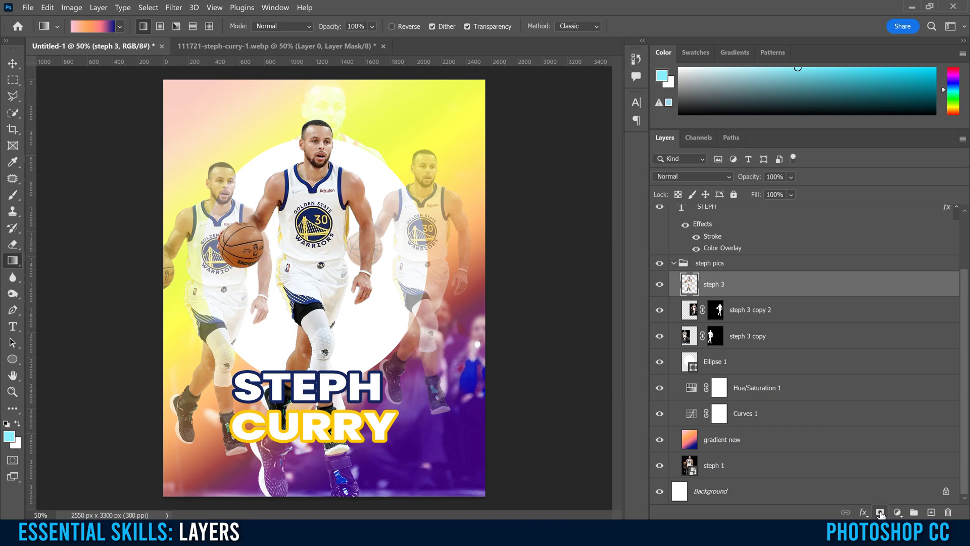
- Add a layer mask to steph 3 and paint black on it over the central player's head and upper chest
left_click(880, 512)
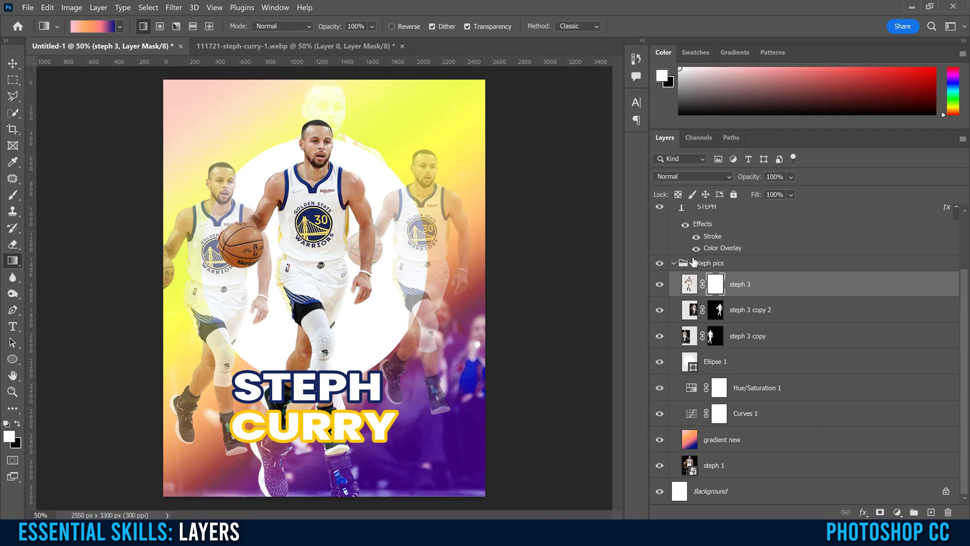
key("b")
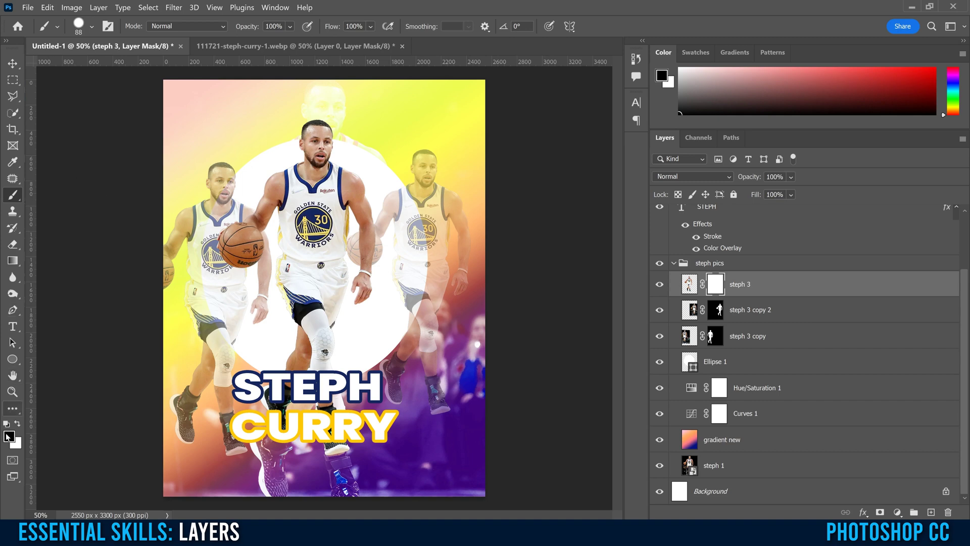
mouse_move(326, 124)
left_mouse_down()
mouse_move(278, 154)
mouse_move(276, 144)
mouse_move(320, 134)
mouse_move(311, 167)
mouse_move(272, 146)
mouse_move(279, 194)
mouse_move(317, 163)
left_mouse_up()
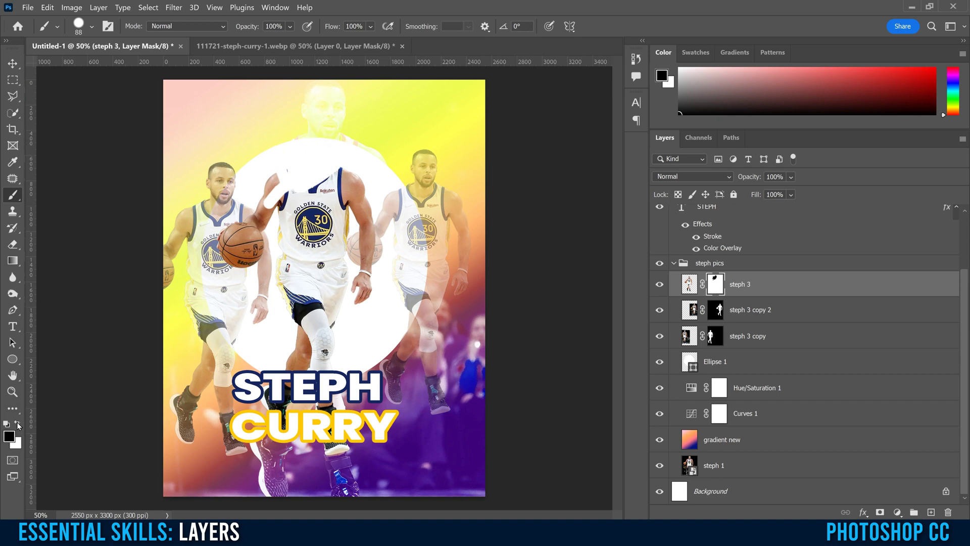
- Paint white on the steph 3 mask over part of the hidden face and shoulder, and undo the stroke
left_click(17, 425)
mouse_move(333, 141)
left_mouse_down()
mouse_move(263, 229)
mouse_move(281, 202)
left_mouse_up()
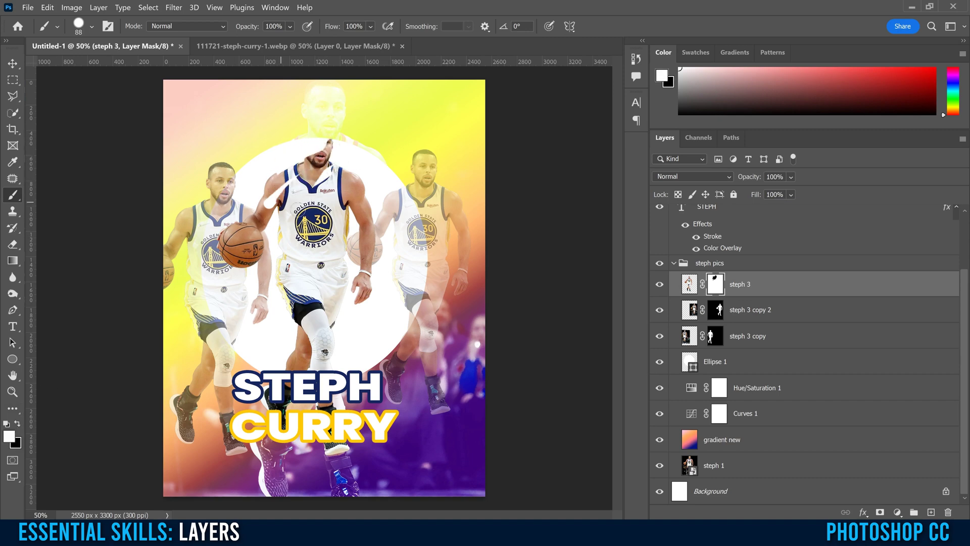
key("ctrl+z")
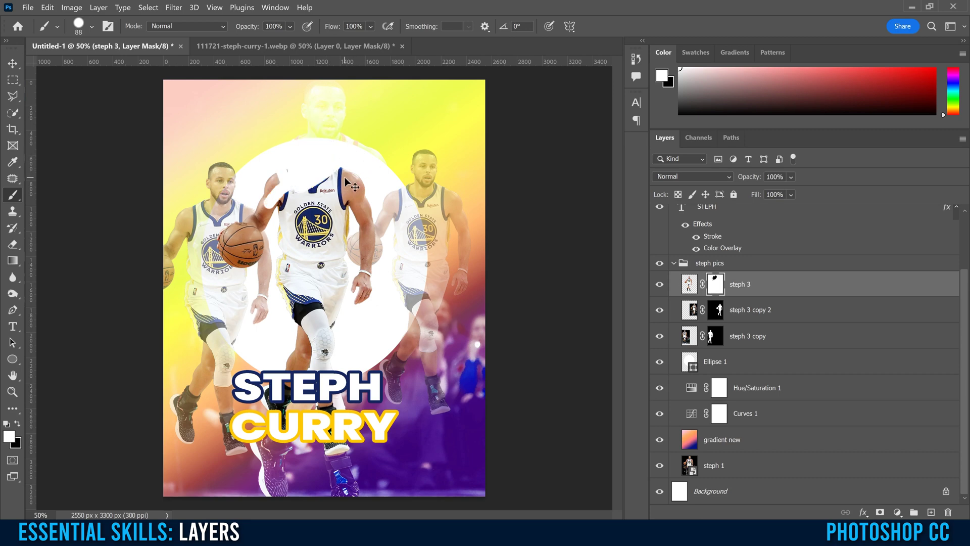
- Undo the black painting on the steph 3 mask and switch between the layer's image and mask, ending on the image
key("ctrl+shift+z")
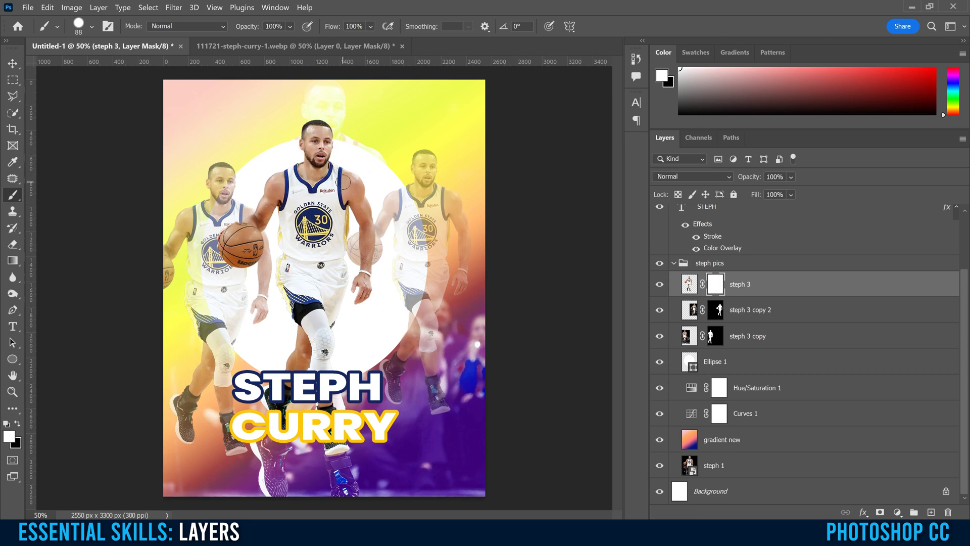
left_click(690, 287)
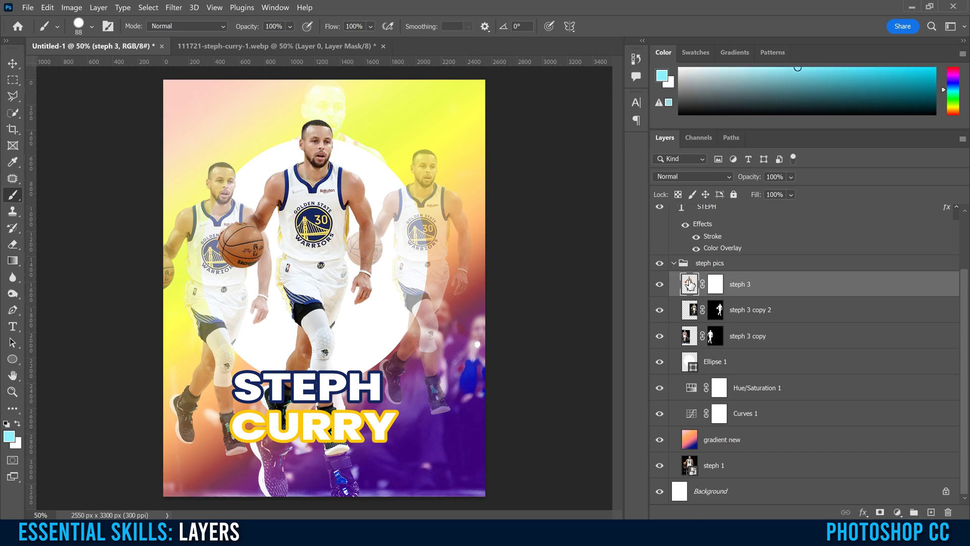
left_click(717, 286)
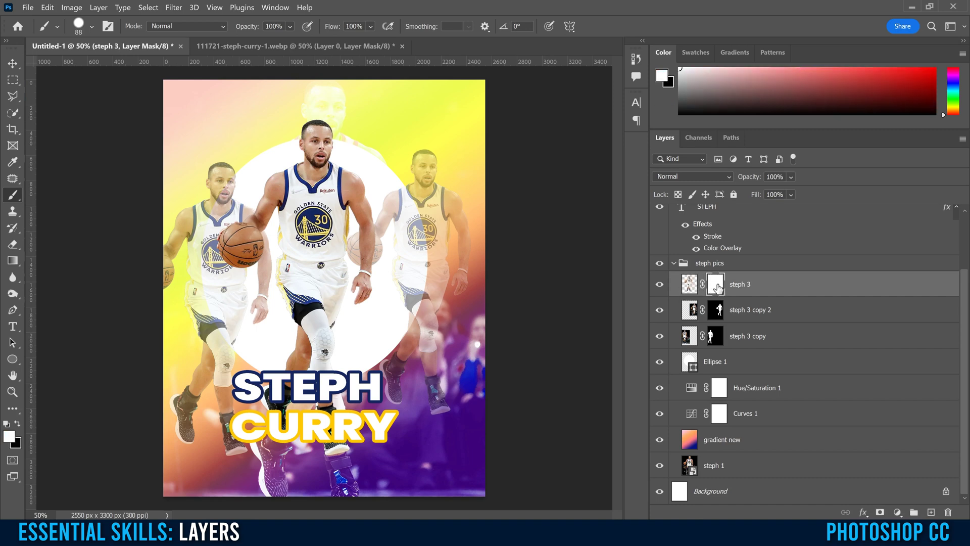
left_click(690, 284)
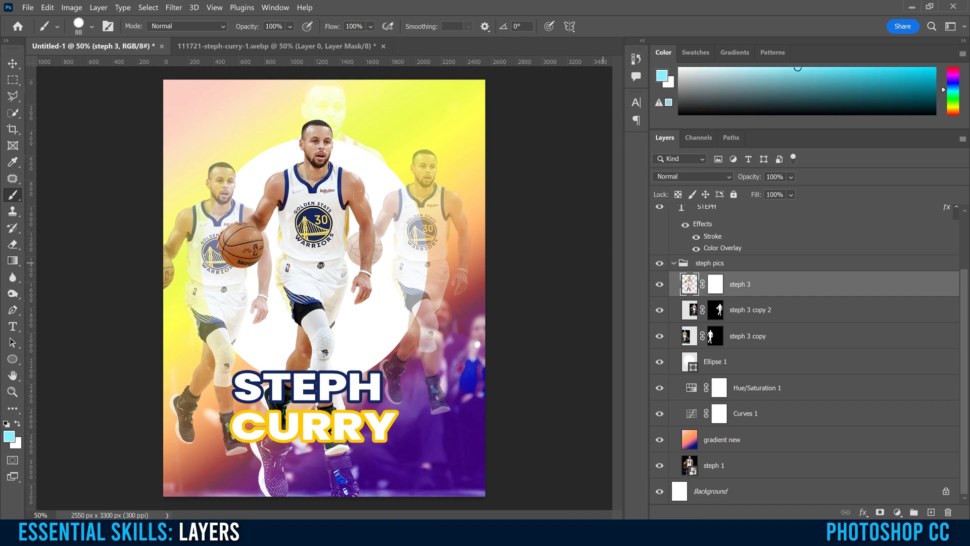
mouse_move(329, 118)
left_mouse_down()
mouse_move(280, 193)
mouse_move(320, 120)
mouse_move(284, 213)
left_mouse_up()
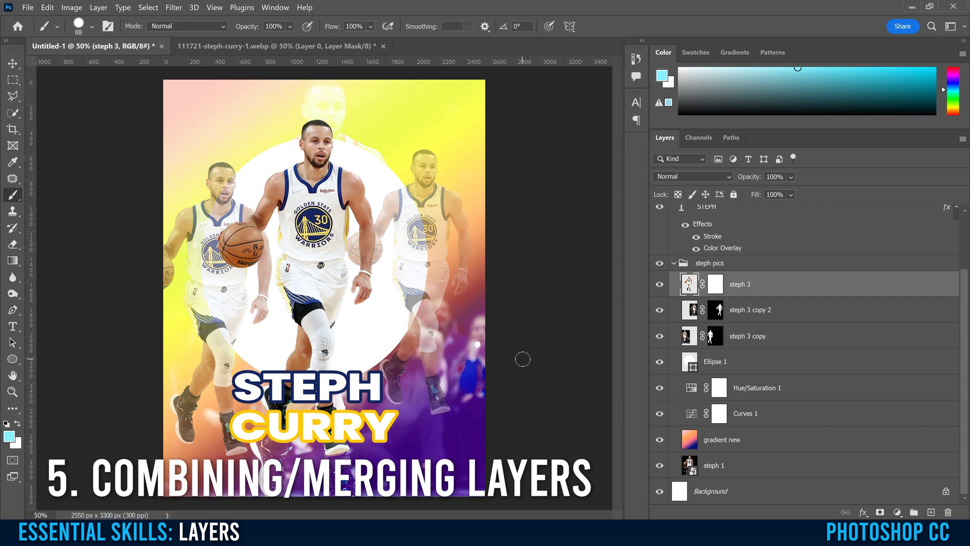
- Select the STEPH and CURRY text layers together and group them
scroll(805, 365, "up", 3)
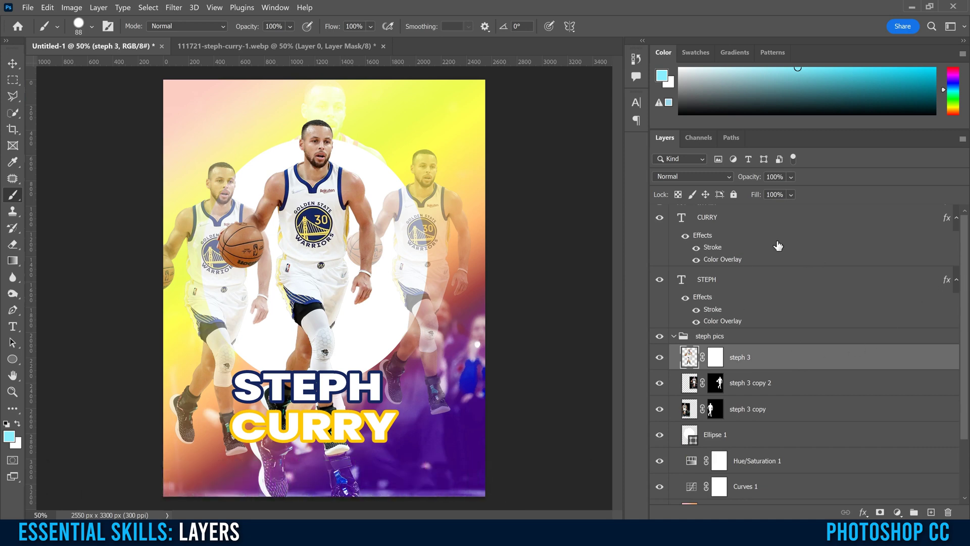
left_click(742, 233)
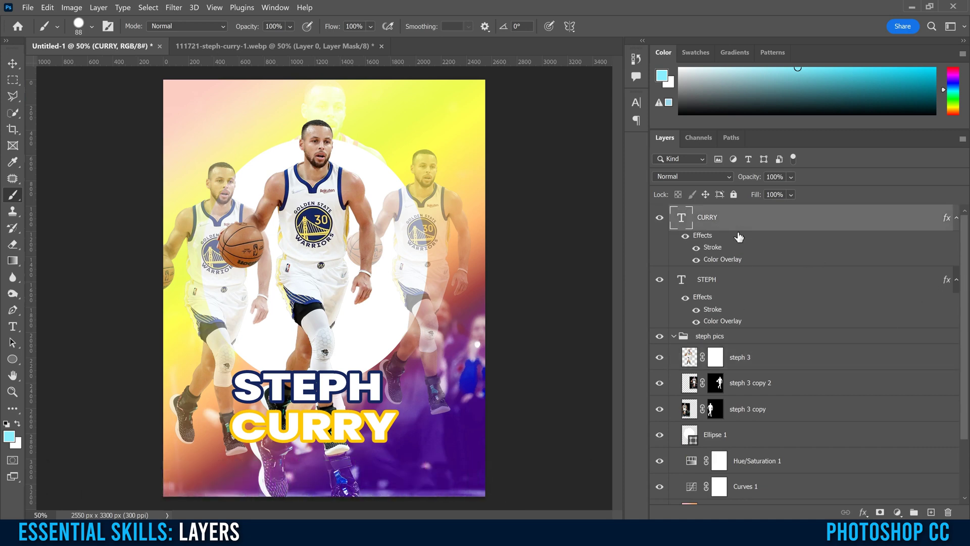
left_click(97, 9)
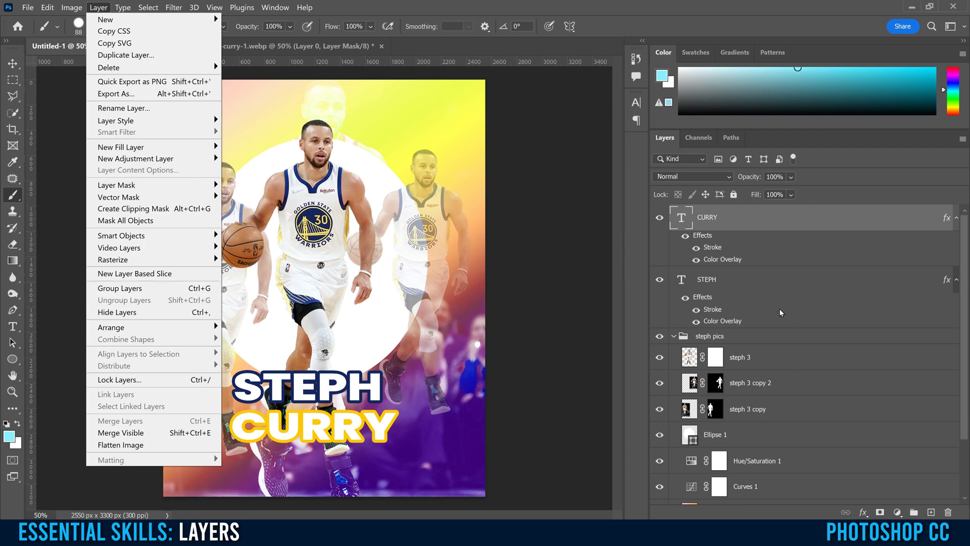
left_click(769, 292)
left_click(714, 217)
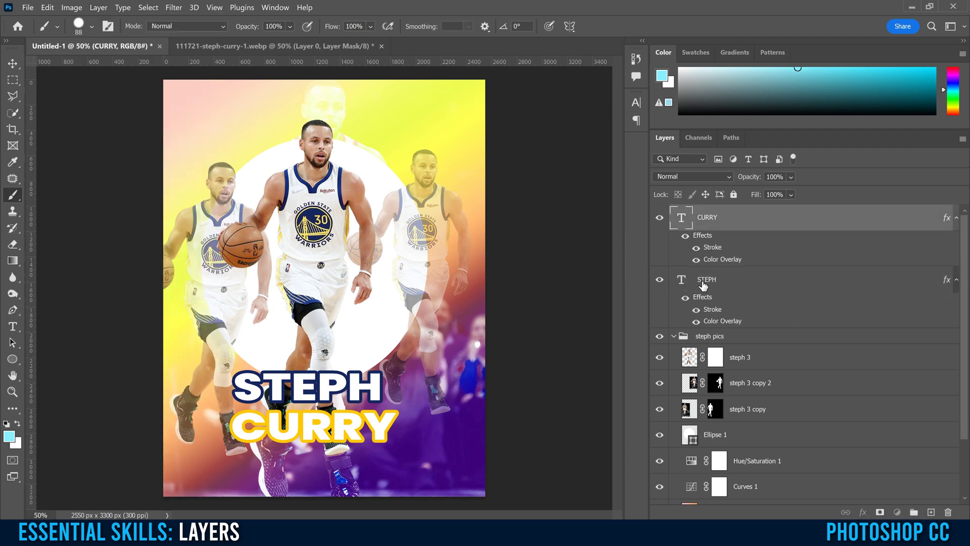
left_click(703, 285)
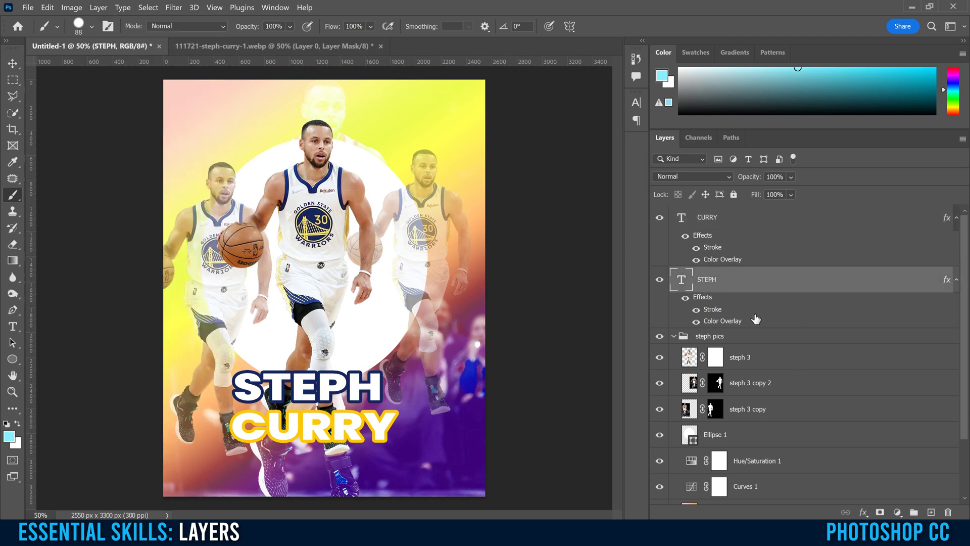
left_click(727, 219, "ctrl")
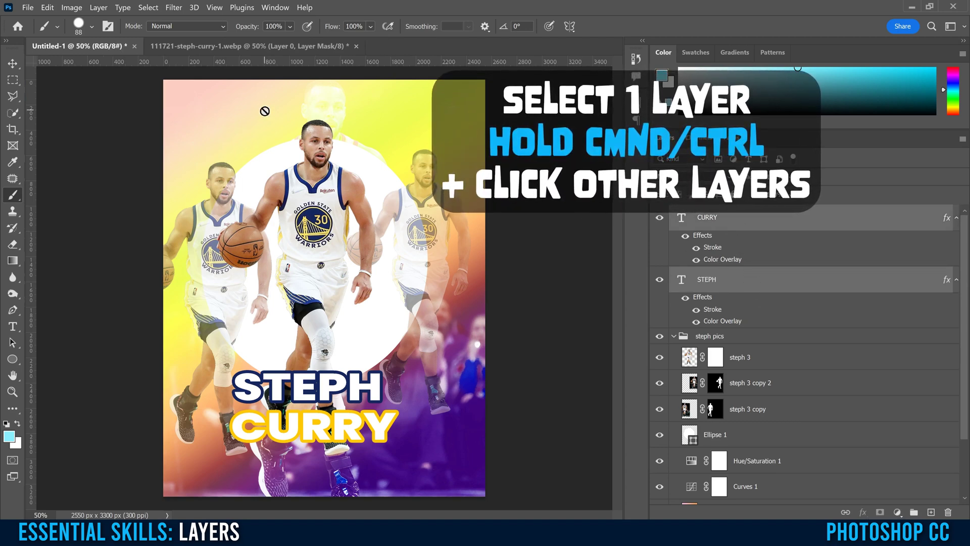
left_click(99, 7)
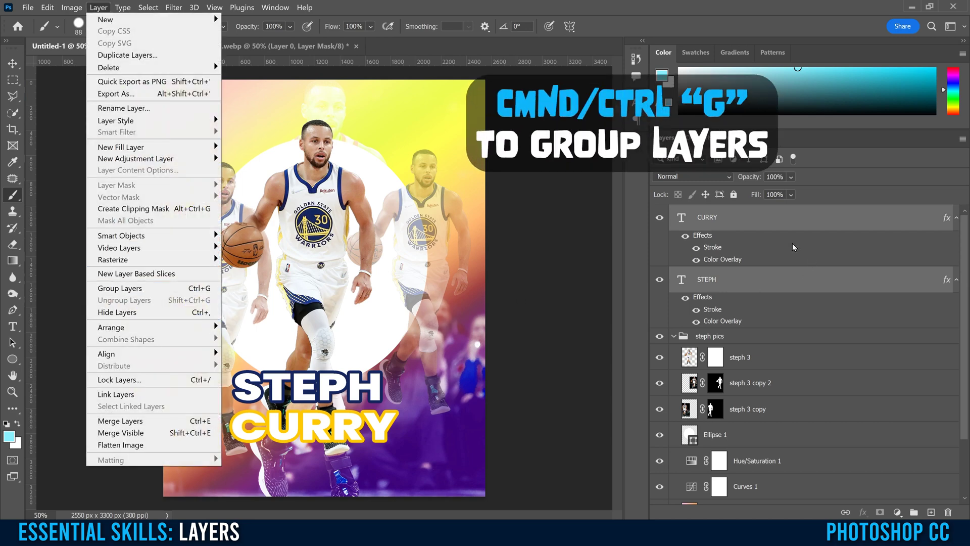
left_click(120, 288)
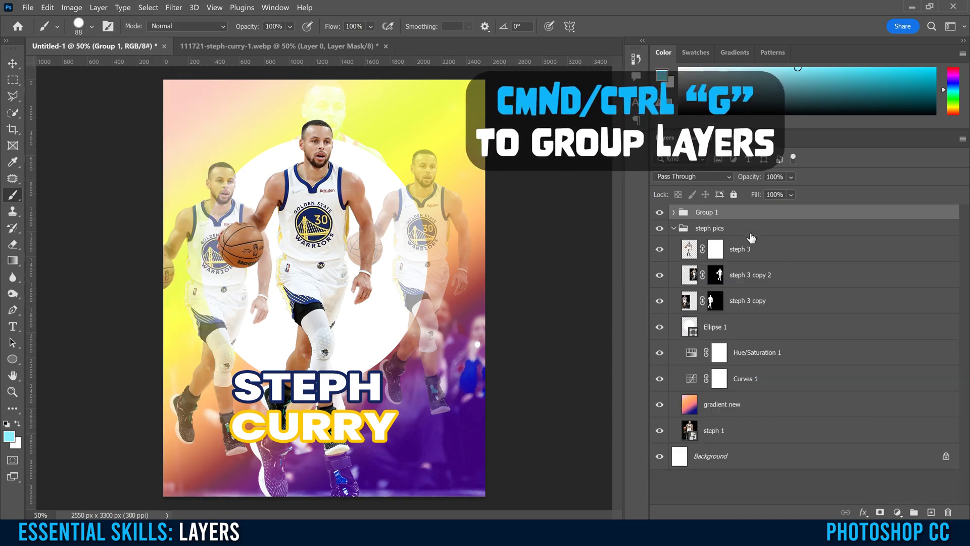
- Rename the new text group as "steph name" and collapse it
double_click(706, 213)
type("steph")
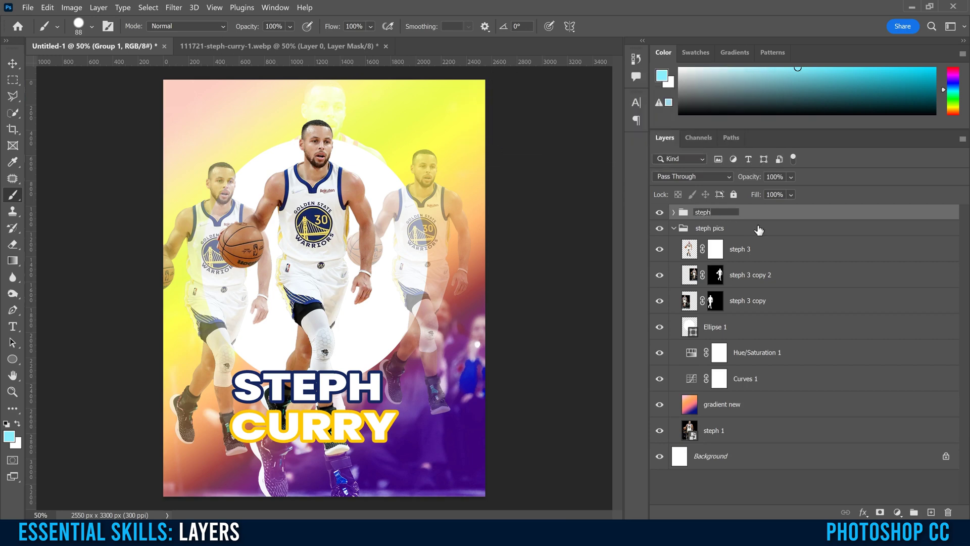
left_click(792, 228)
left_click(674, 213)
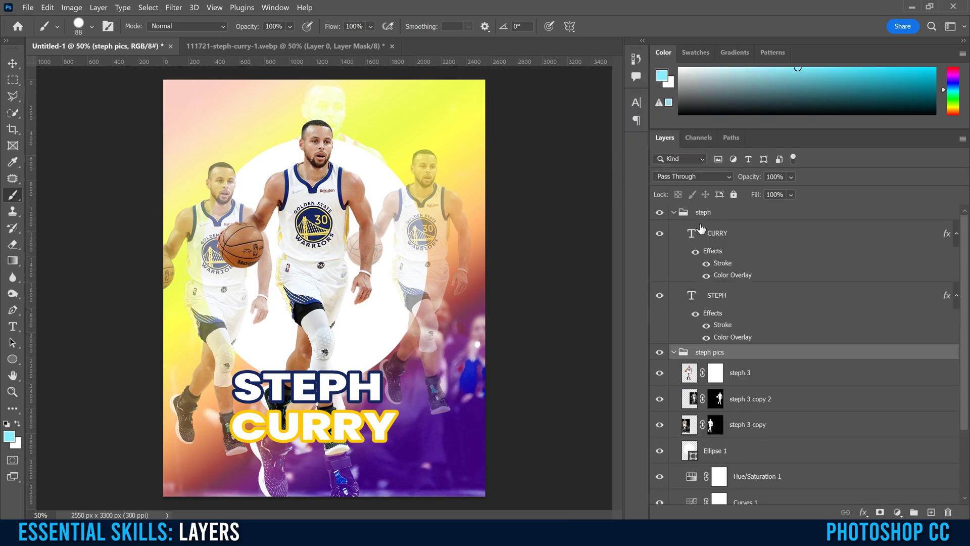
double_click(717, 213)
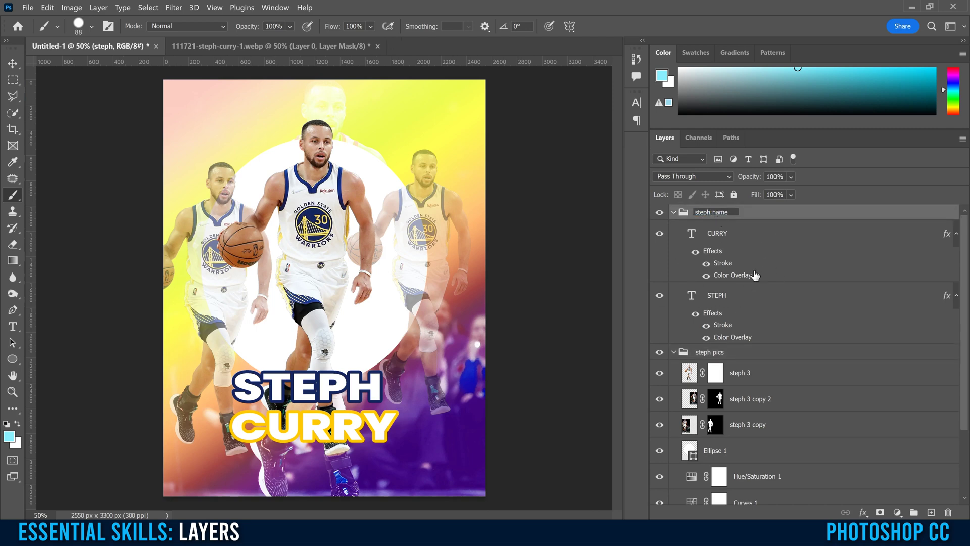
left_click(675, 214)
left_click(675, 214)
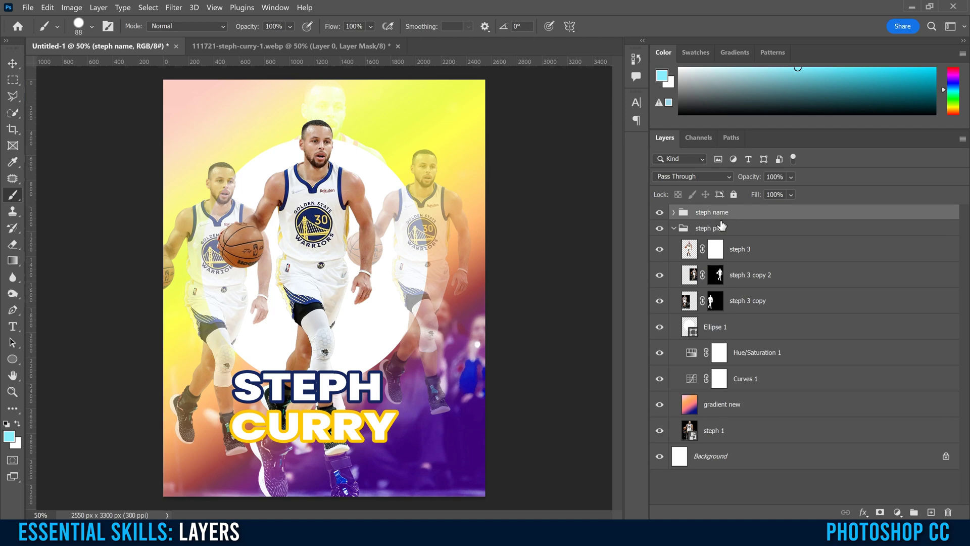
- Merge the layers from Hue/Saturation 1 down to steph 1 into one layer, undo the merge and merge them again
left_click(794, 355)
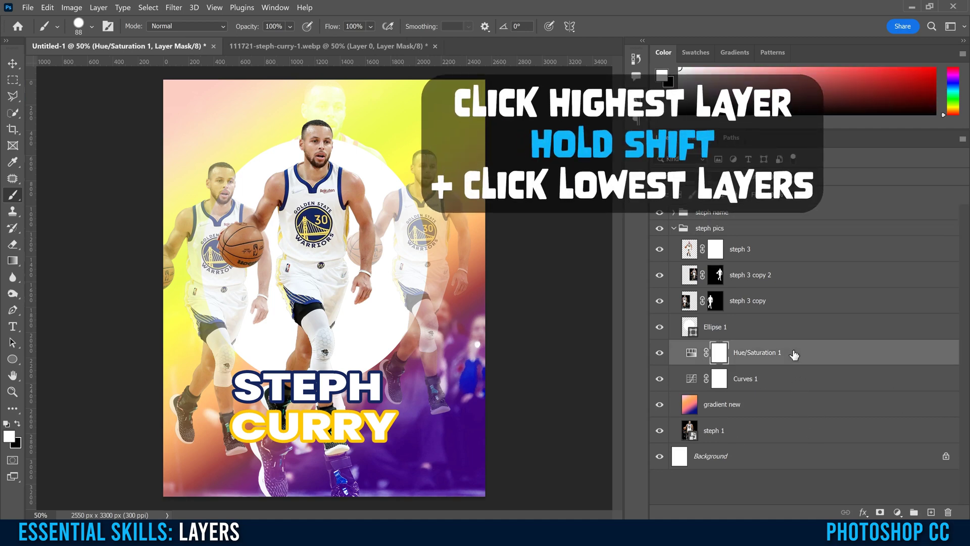
left_click(745, 436, "shift")
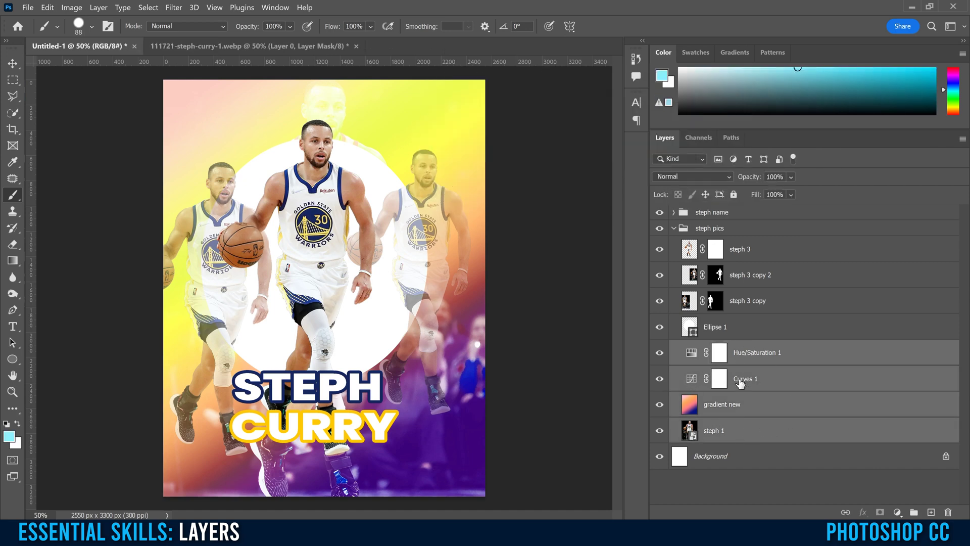
left_click(98, 8)
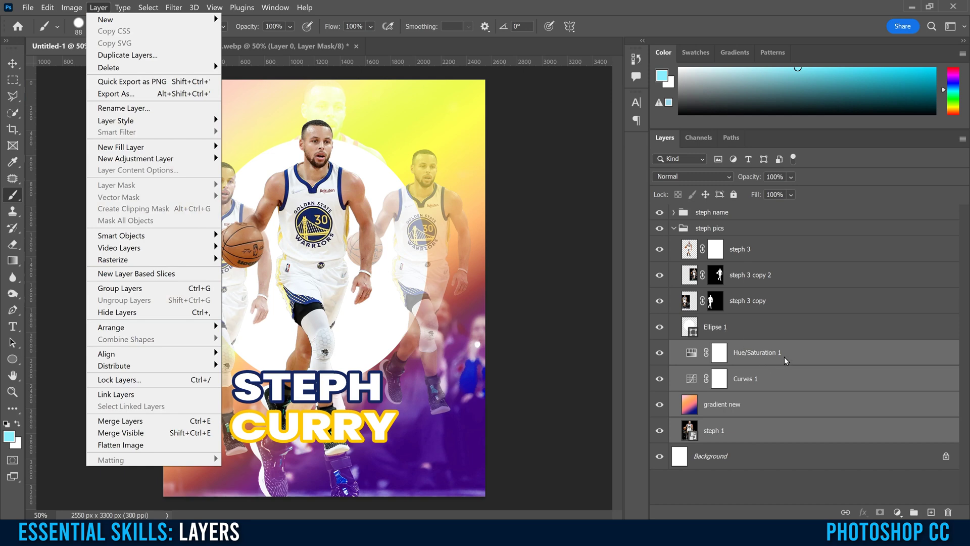
left_click(632, 181)
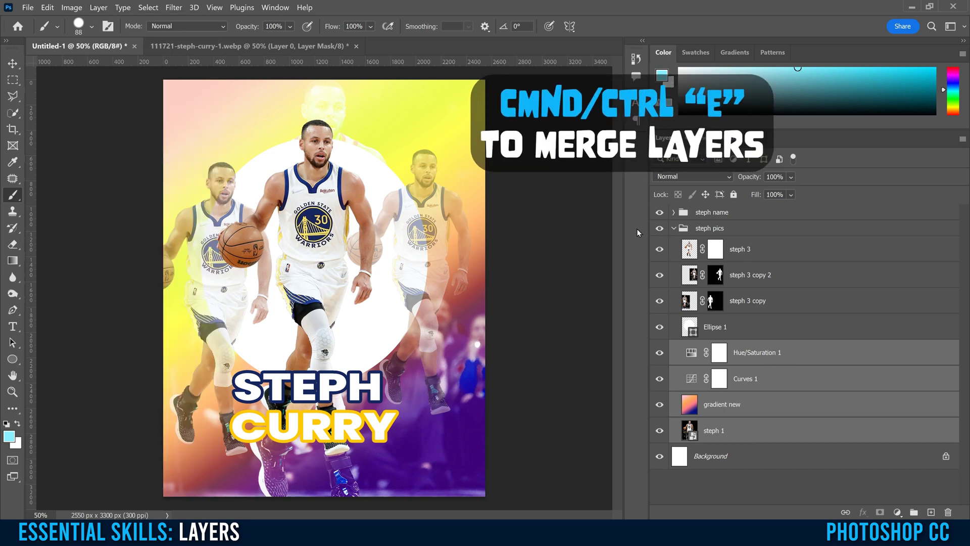
key("ctrl+e")
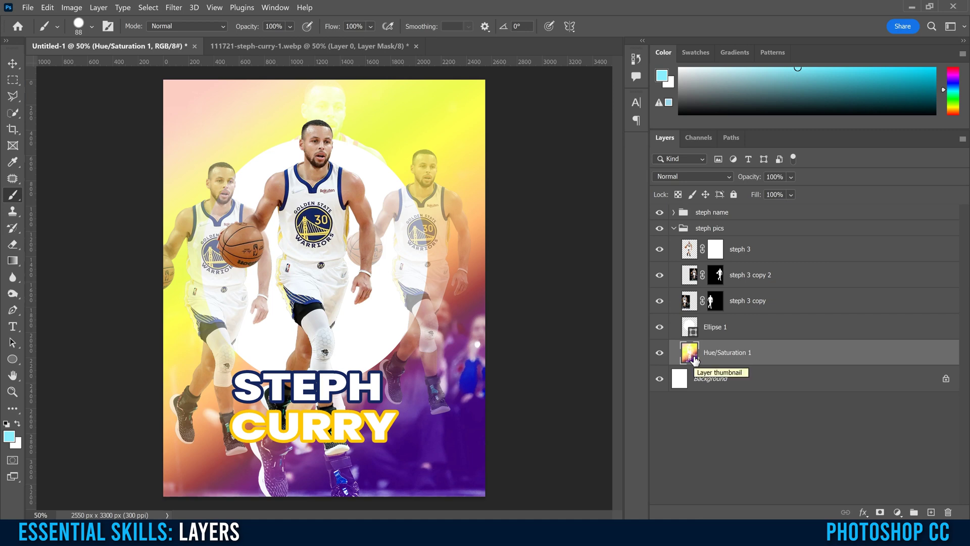
left_click_drag(695, 359, 695, 359)
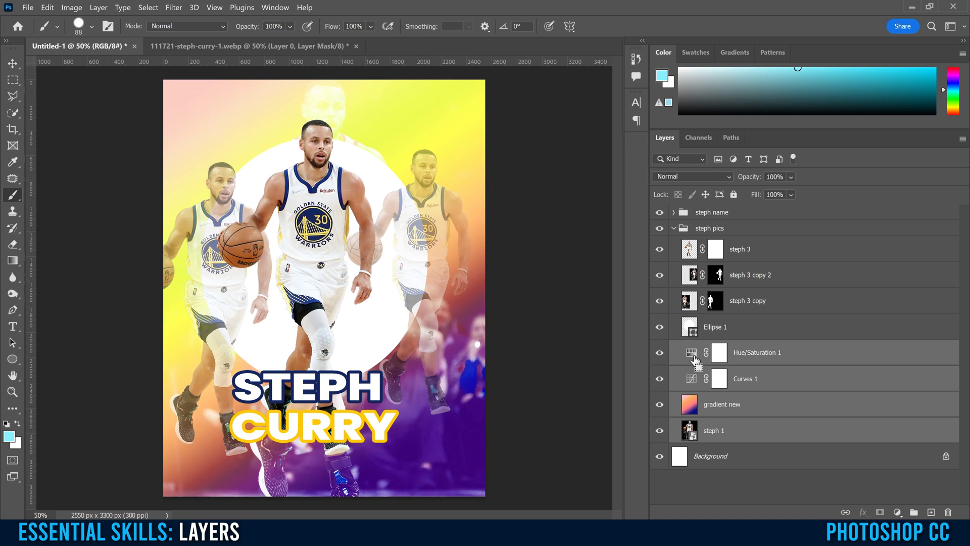
key("ctrl+e")
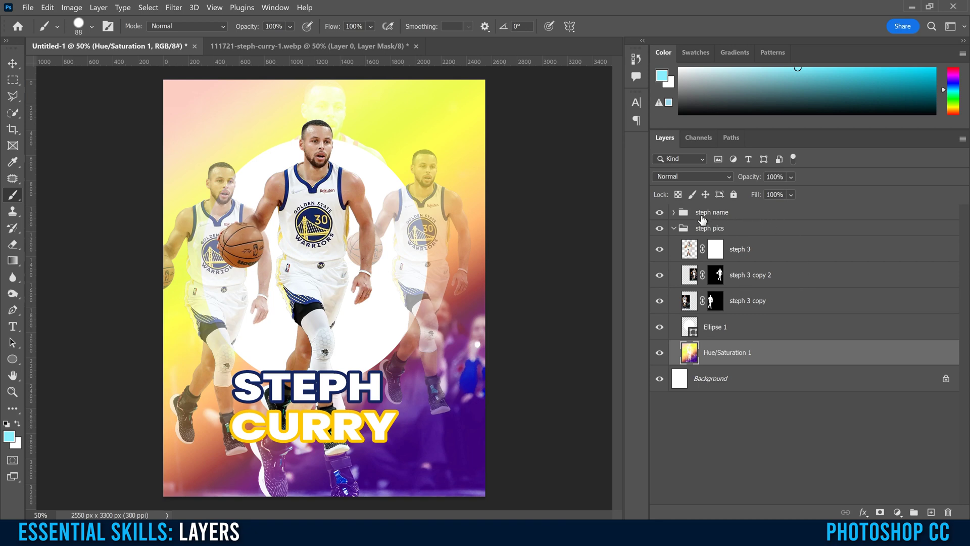
- Merge a copy of the layers from steph 3 to Hue/Saturation 1, place it above the steph pics group, and collapse and hide that group
left_click(752, 255)
left_click(777, 352, "shift")
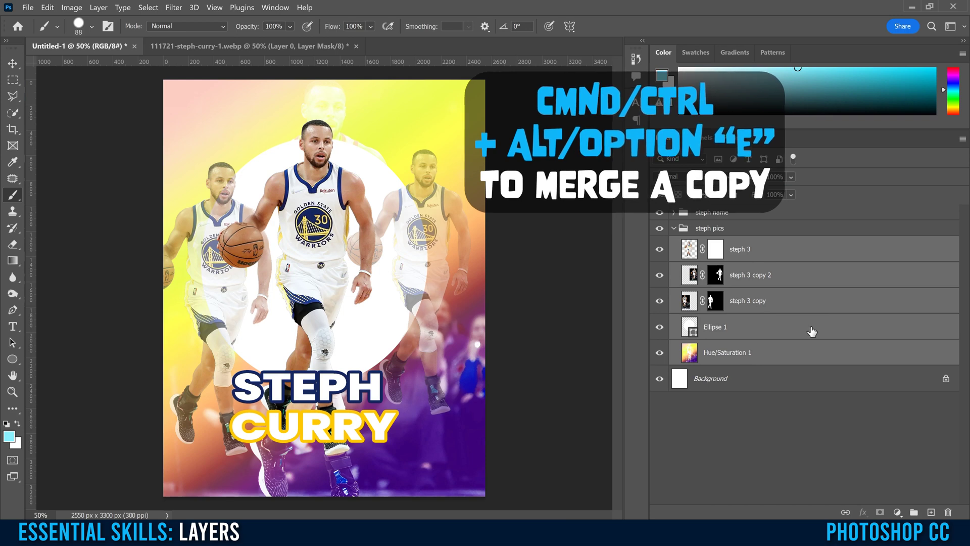
key("ctrl+alt+e")
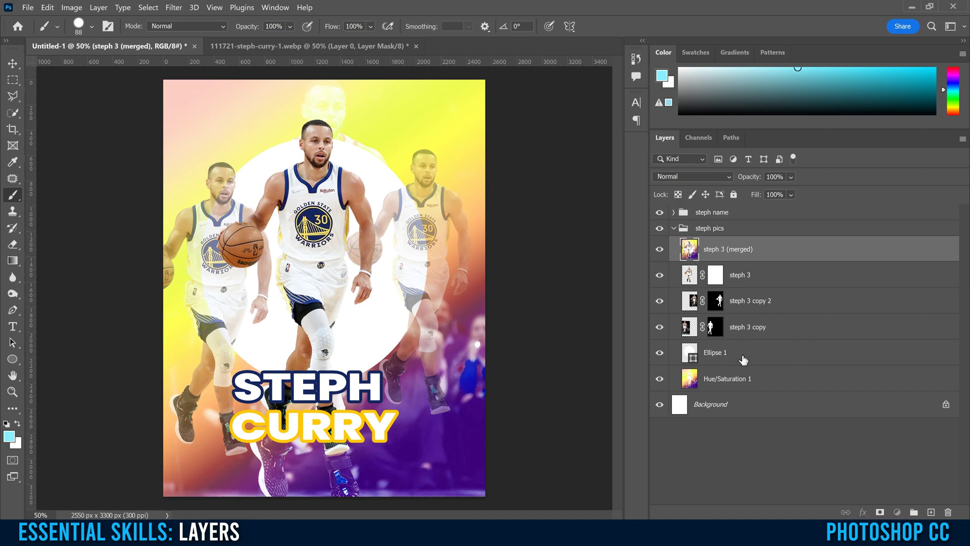
left_click_drag(693, 249, 715, 220)
left_click(674, 255)
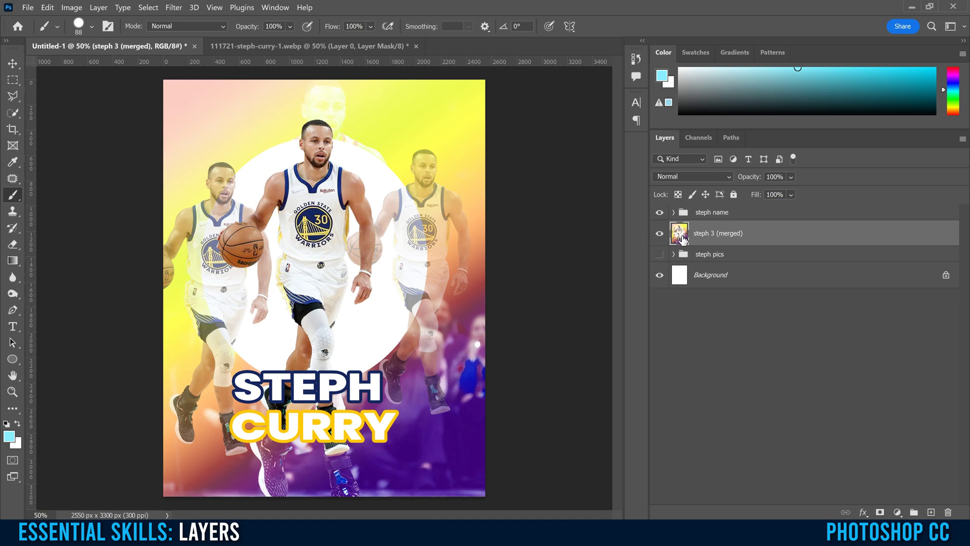
- Apply a Camera Raw filter to the merged layer with slightly higher Contrast, Texture +48, Clarity +46 and Vibrance +25
left_click(174, 7)
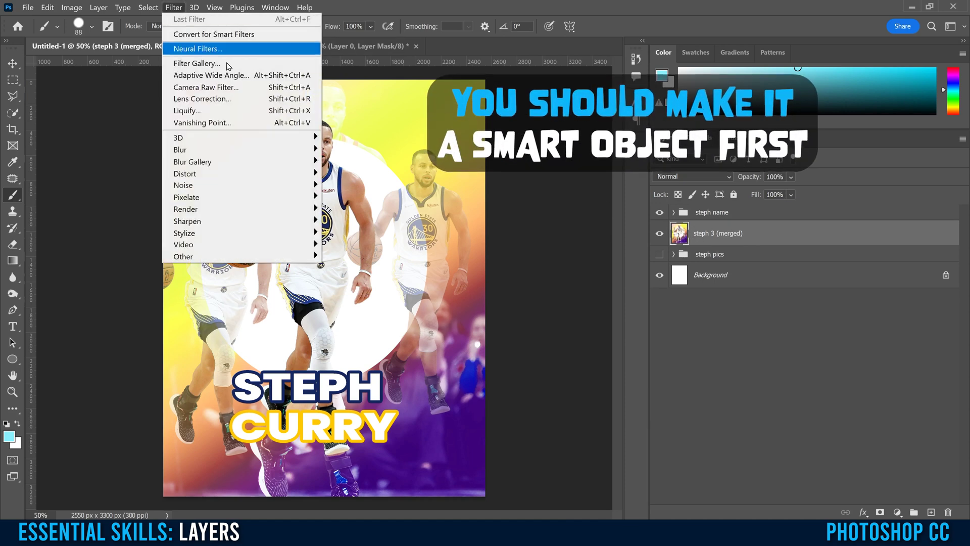
left_click(205, 87)
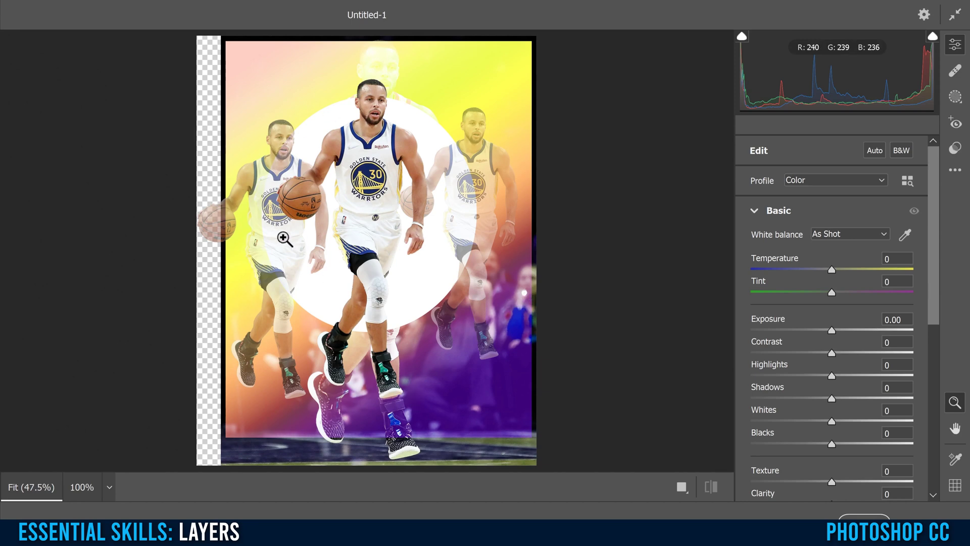
mouse_move(831, 353)
left_mouse_down()
mouse_move(893, 357)
mouse_move(837, 357)
left_mouse_up()
left_click_drag(933, 295, 929, 419)
left_click_drag(832, 310, 851, 311)
left_click_drag(832, 251, 869, 249)
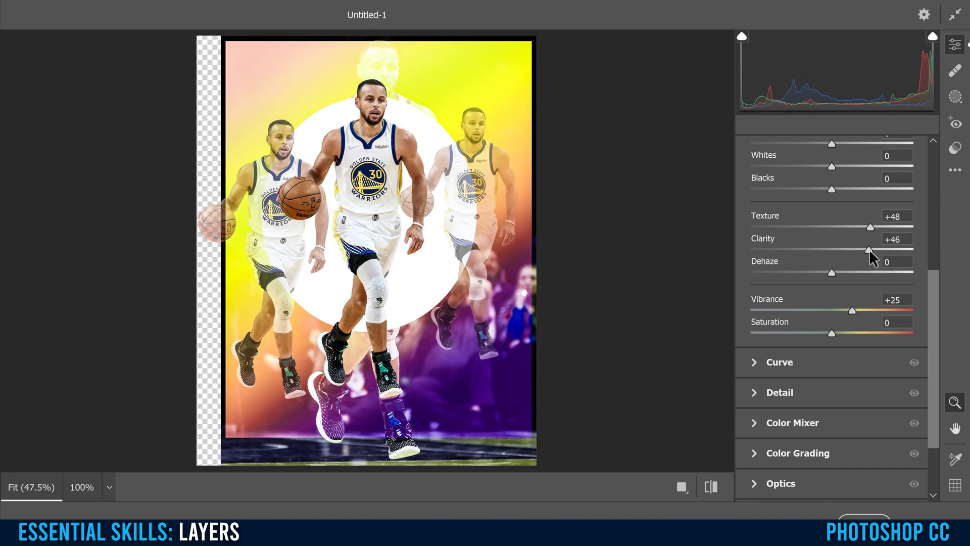
left_click(926, 524)
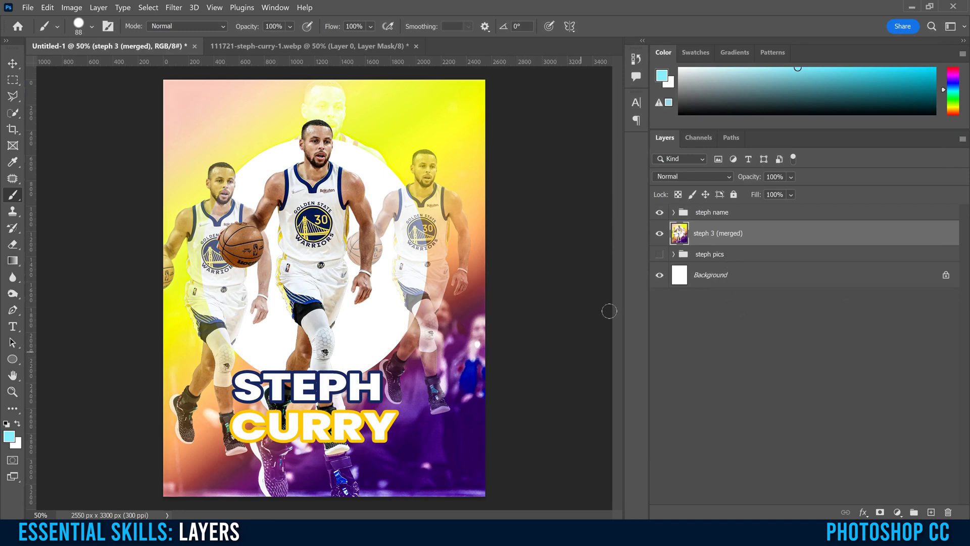
- Flatten the image, discarding the hidden layers, and undo the flattening
key("alt+bracketright")
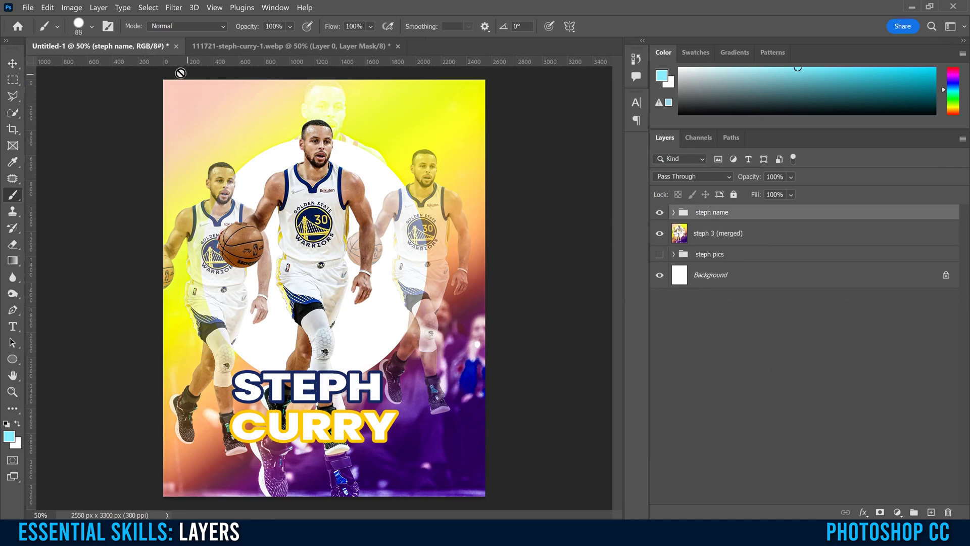
left_click(99, 7)
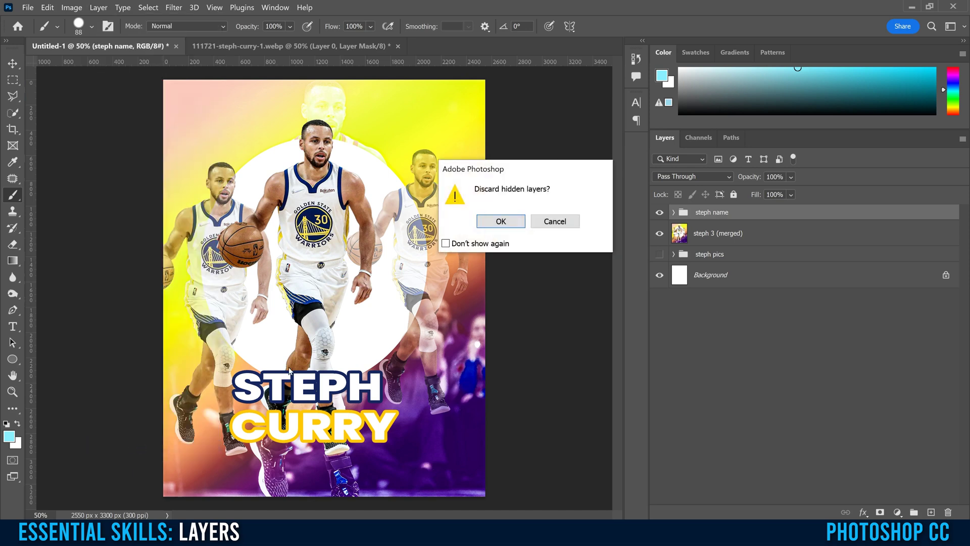
left_click(499, 224)
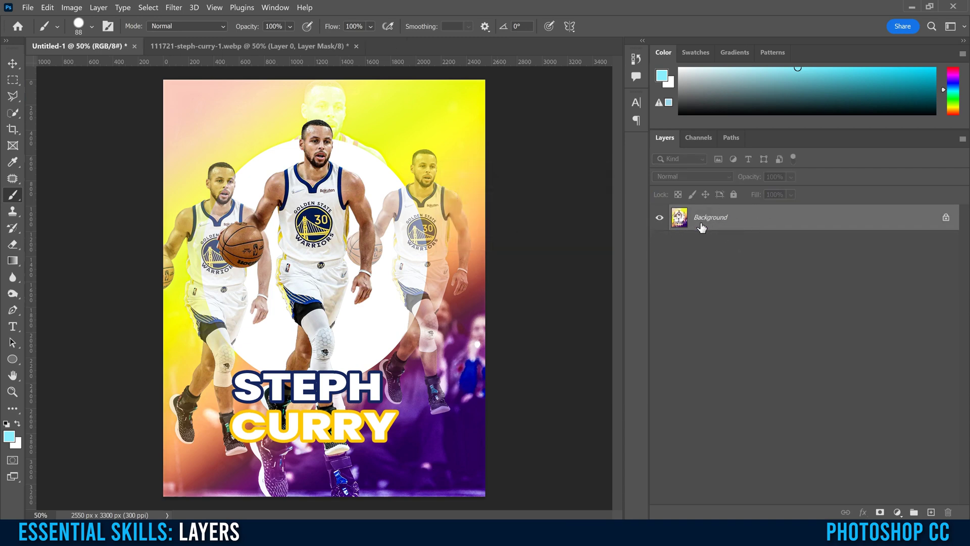
key("ctrl+z")
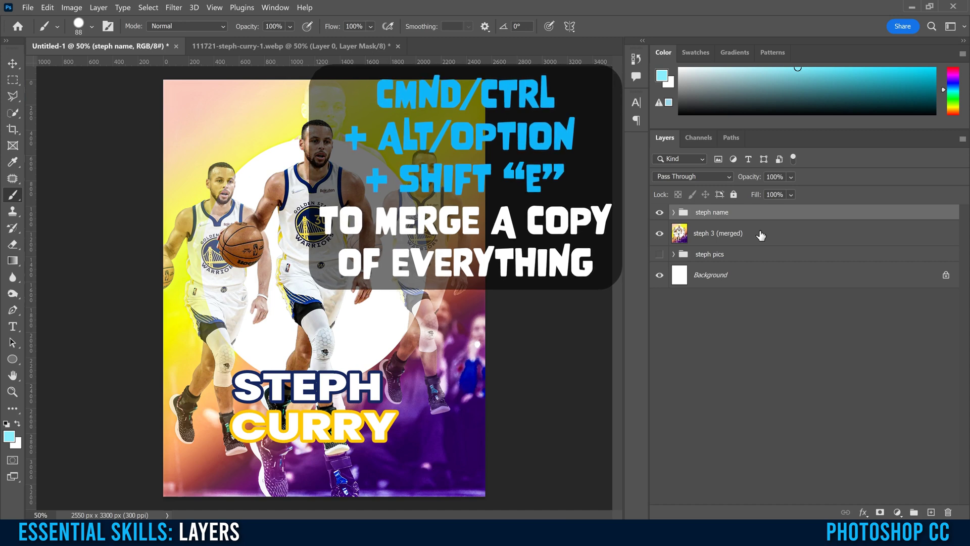
- Create a merged copy of everything visible as a new layer above the steph name group
key("ctrl+alt+shift+e")
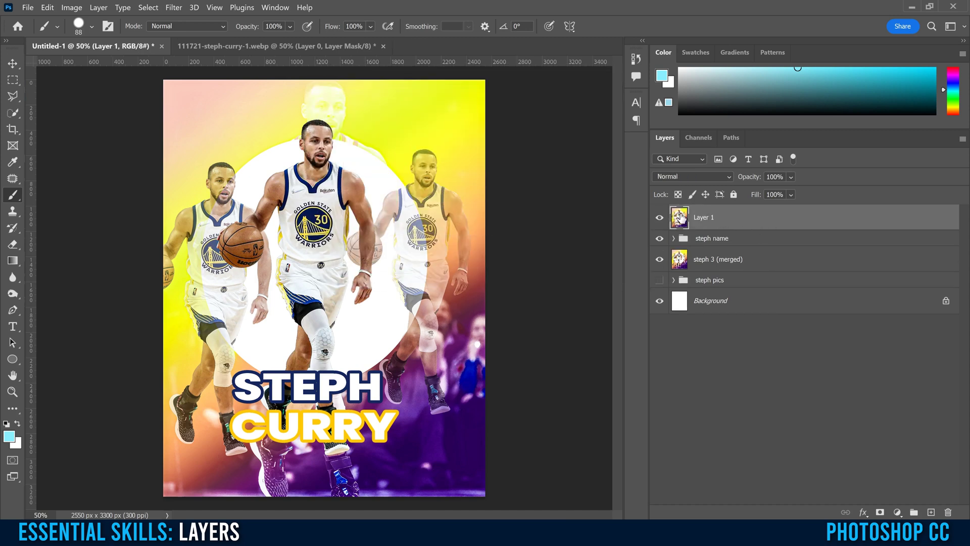